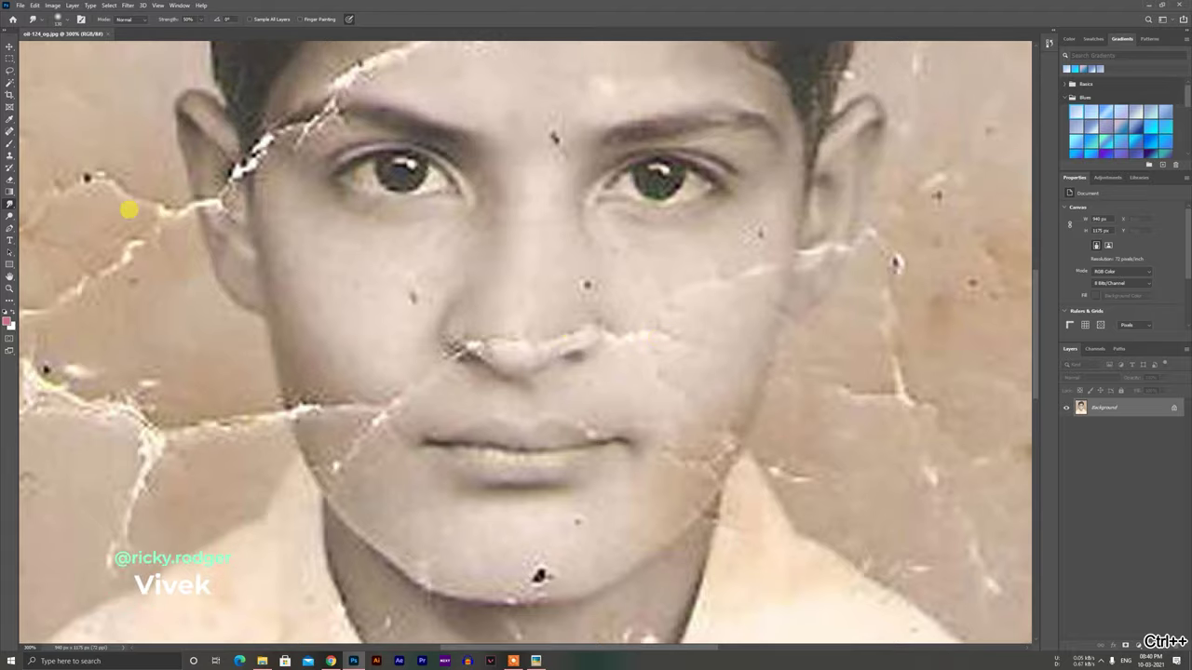
Remove the black spot and the white crack above the left eyebrow on the forehead with the Spot Healing Brush.
{"action": "left_click", "coordinate": [8, 133]}
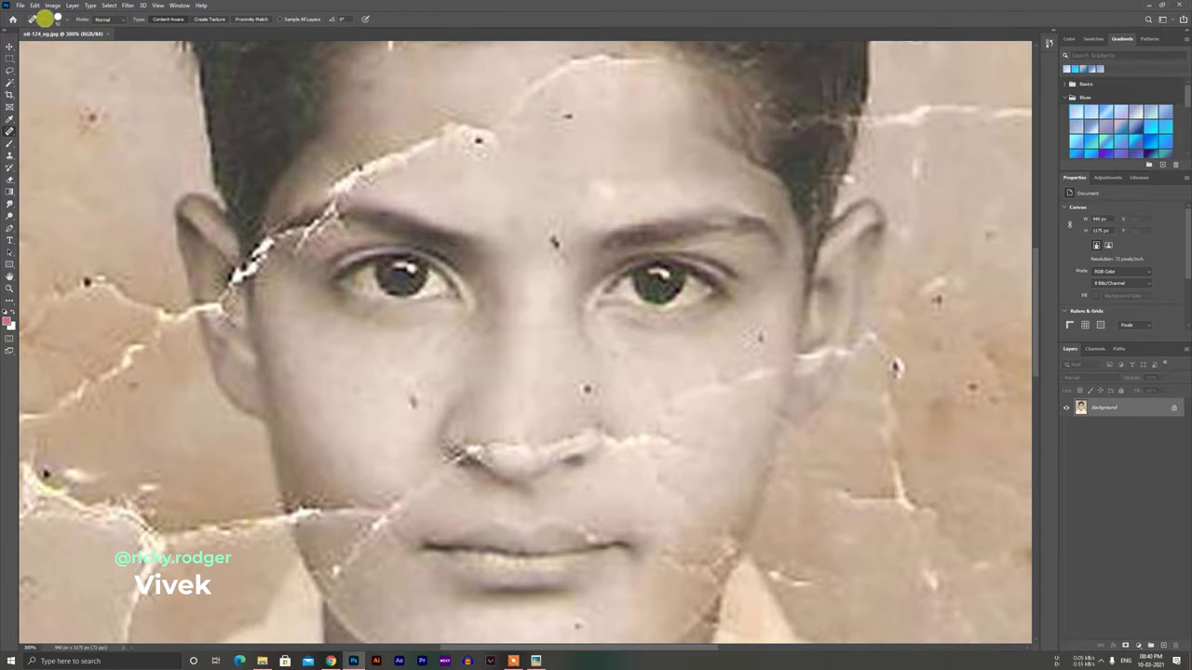
{"action": "left_click", "coordinate": [58, 18]}
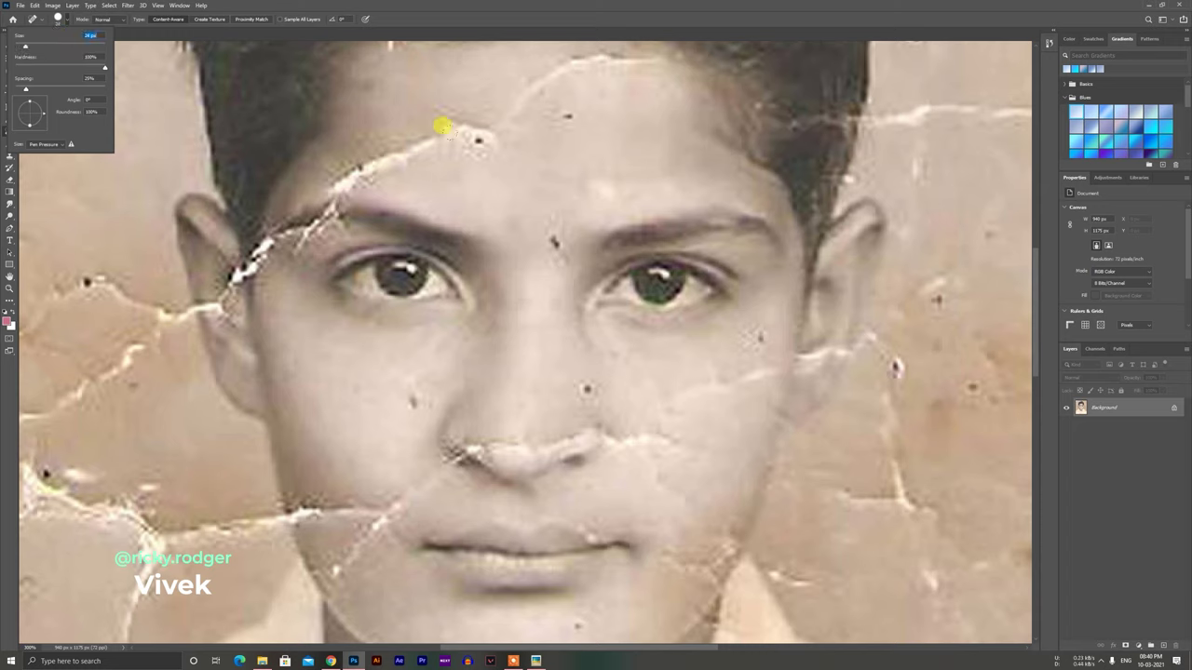
{"action": "mouse_move", "coordinate": [489, 160]}
{"action": "left_mouse_down"}
{"action": "mouse_move", "coordinate": [436, 117]}
{"action": "mouse_move", "coordinate": [388, 130]}
{"action": "mouse_move", "coordinate": [465, 119]}
{"action": "left_mouse_up"}
{"action": "left_click", "coordinate": [453, 153]}
{"action": "left_click", "coordinate": [434, 154]}
{"action": "left_click", "coordinate": [401, 152]}
{"action": "left_click", "coordinate": [391, 144]}
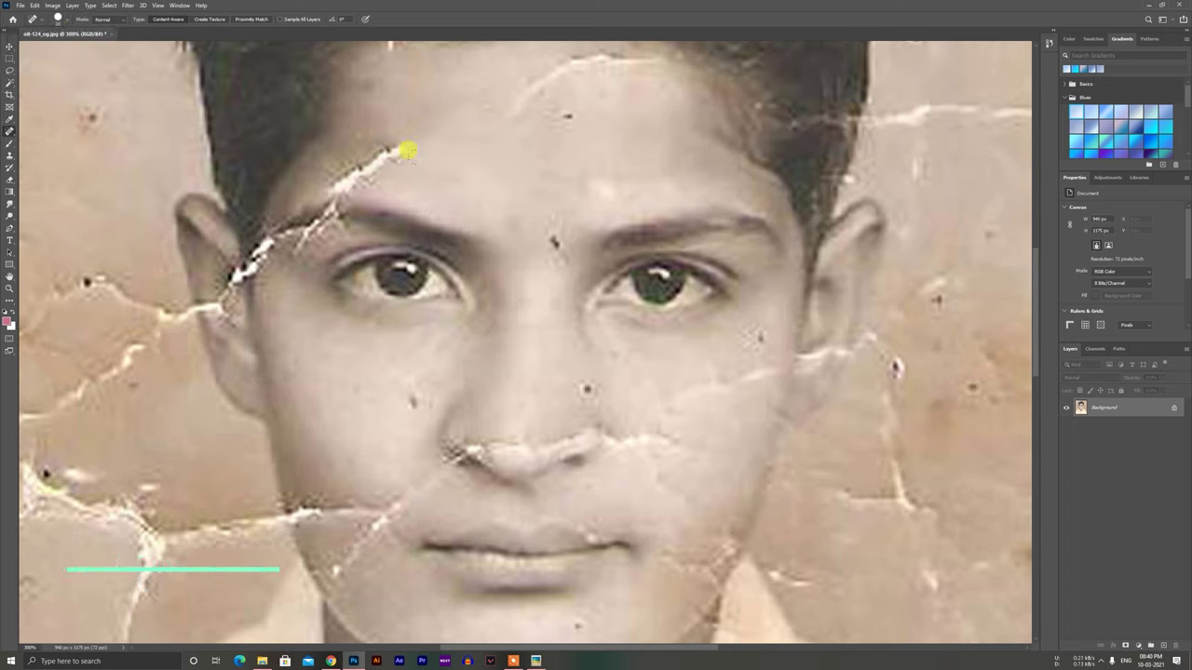
{"action": "left_click", "coordinate": [353, 170]}
Heal the upper forehead crack, the dark spots between the eyebrows and beside the nose, and the crack on the right cheek.
{"action": "scroll", "coordinate": [482, 193], "scroll_direction": "down", "scroll_amount": 2}
{"action": "key", "text": "ctrl+minus"}
{"action": "left_click", "coordinate": [670, 340]}
{"action": "left_click", "coordinate": [551, 163]}
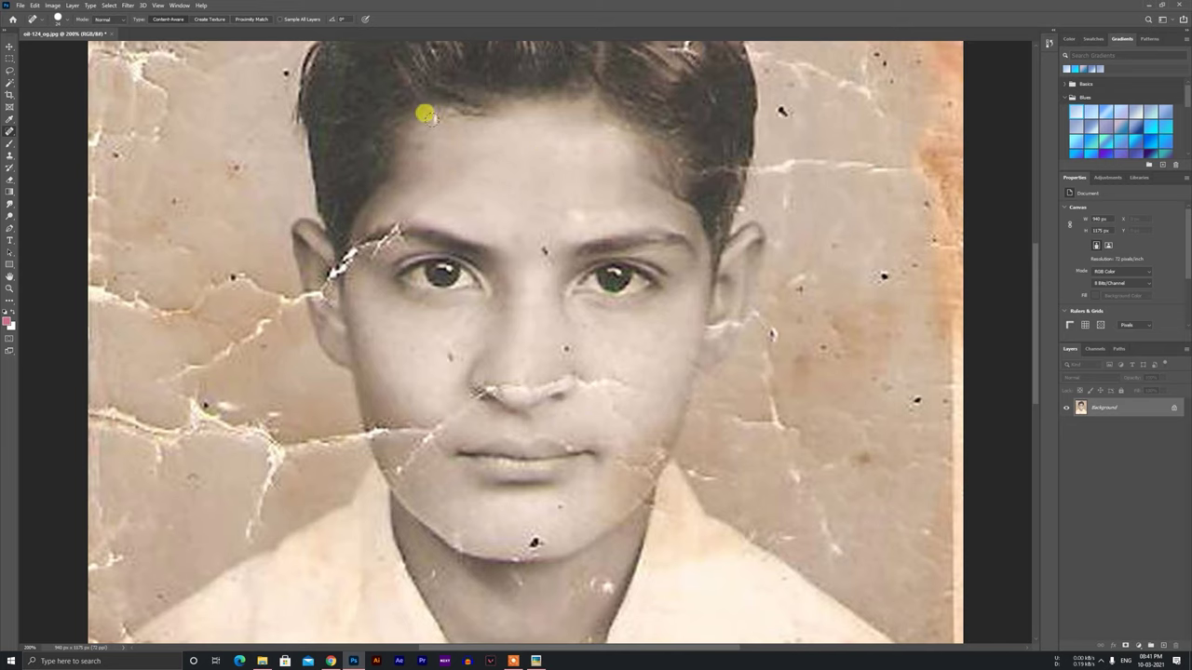
{"action": "scroll", "coordinate": [572, 347], "scroll_direction": "down", "scroll_amount": 2}
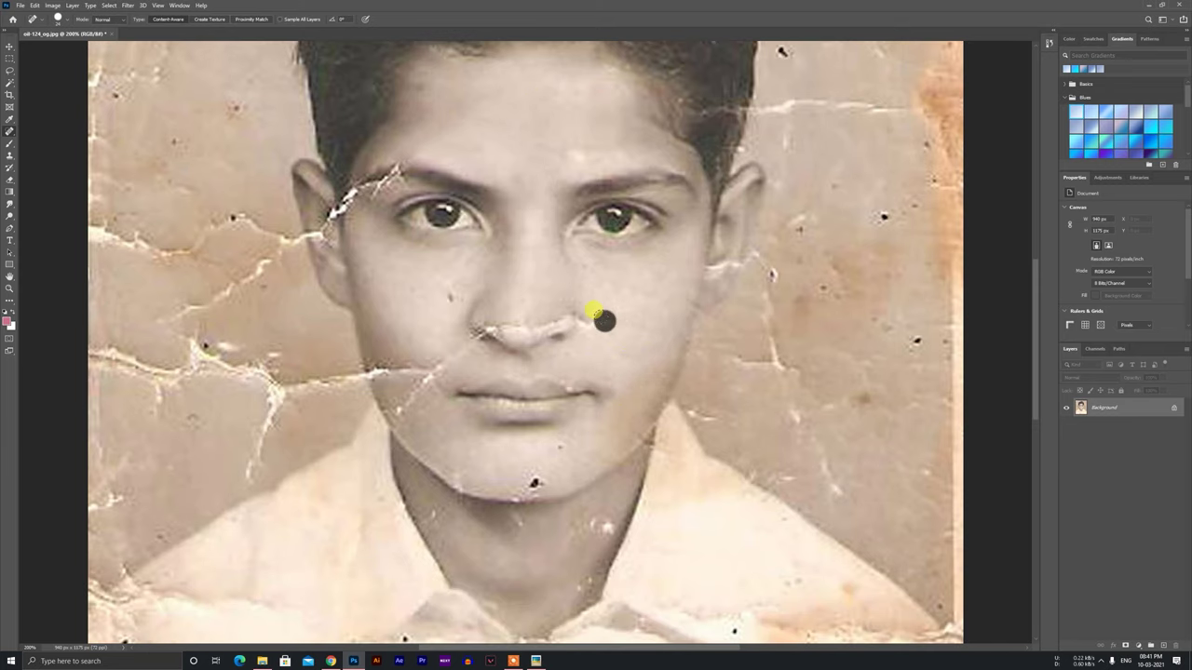
{"action": "scroll", "coordinate": [600, 330], "scroll_direction": "up", "scroll_amount": 2}
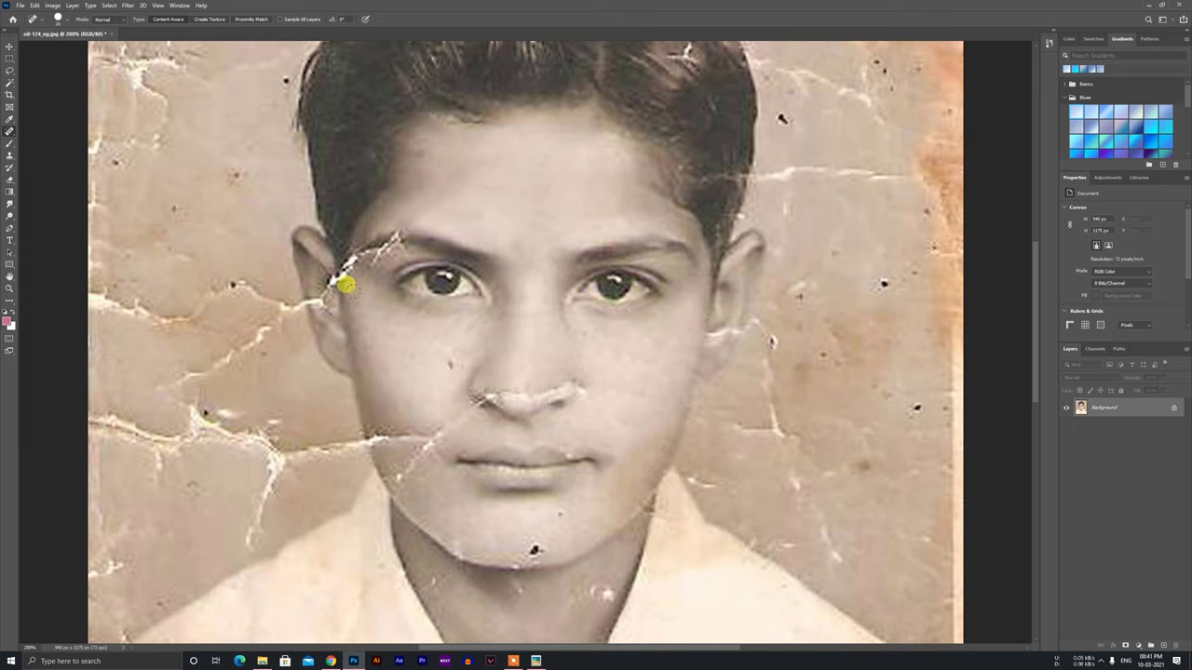
Patch the white crack running through the outer end of the left eyebrow with the Patch tool.
{"action": "key", "text": "ctrl+plus"}
{"action": "scroll", "coordinate": [372, 310], "scroll_direction": "left", "scroll_amount": 3}
{"action": "right_click", "coordinate": [9, 132]}
{"action": "left_click", "coordinate": [47, 152]}
{"action": "left_click_drag", "start_coordinate": [359, 215], "coordinate": [357, 141]}
{"action": "key", "text": "ctrl+z"}
{"action": "mouse_move", "coordinate": [366, 188]}
{"action": "left_mouse_down"}
{"action": "mouse_move", "coordinate": [352, 248]}
{"action": "mouse_move", "coordinate": [360, 233]}
{"action": "mouse_move", "coordinate": [446, 258]}
{"action": "left_mouse_up"}
{"action": "mouse_move", "coordinate": [447, 182]}
{"action": "left_mouse_down"}
{"action": "mouse_move", "coordinate": [396, 207]}
{"action": "mouse_move", "coordinate": [449, 218]}
{"action": "mouse_move", "coordinate": [425, 310]}
{"action": "left_mouse_up"}
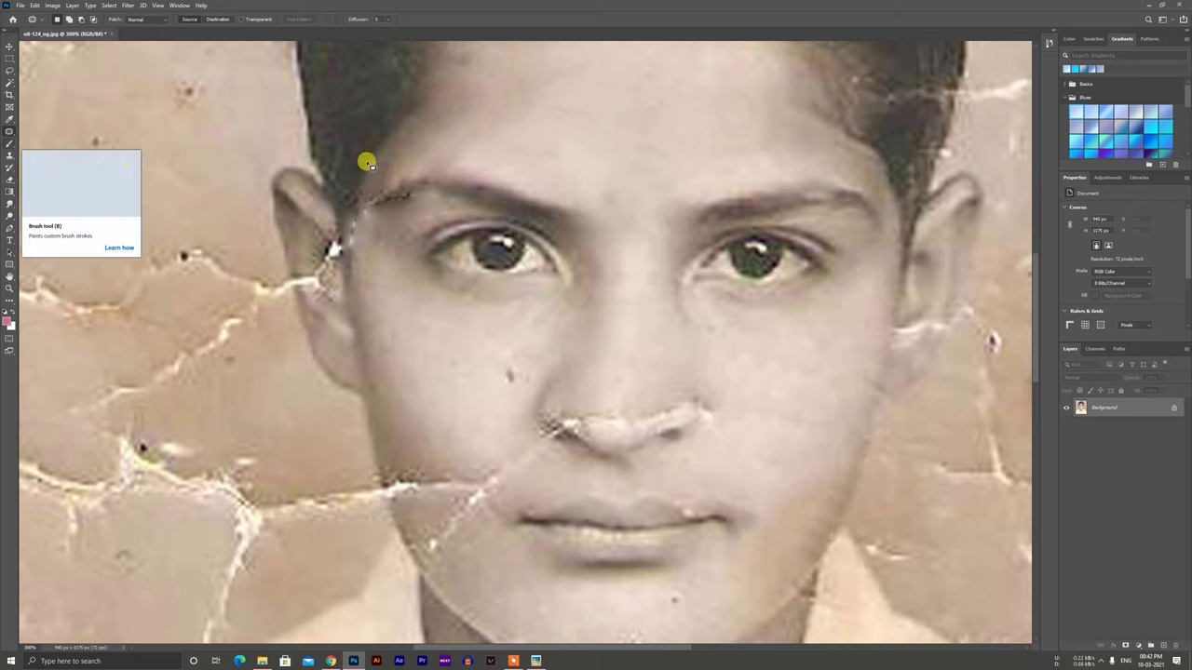
Patch the white crack between the left temple and ear, undoing the last patch attempt.
{"action": "left_click_drag", "start_coordinate": [320, 232], "coordinate": [339, 253]}
{"action": "left_click_drag", "start_coordinate": [330, 272], "coordinate": [391, 301]}
{"action": "left_click_drag", "start_coordinate": [344, 223], "coordinate": [354, 229]}
{"action": "key", "text": "ctrl+z"}
{"action": "key", "text": "ctrl+z"}
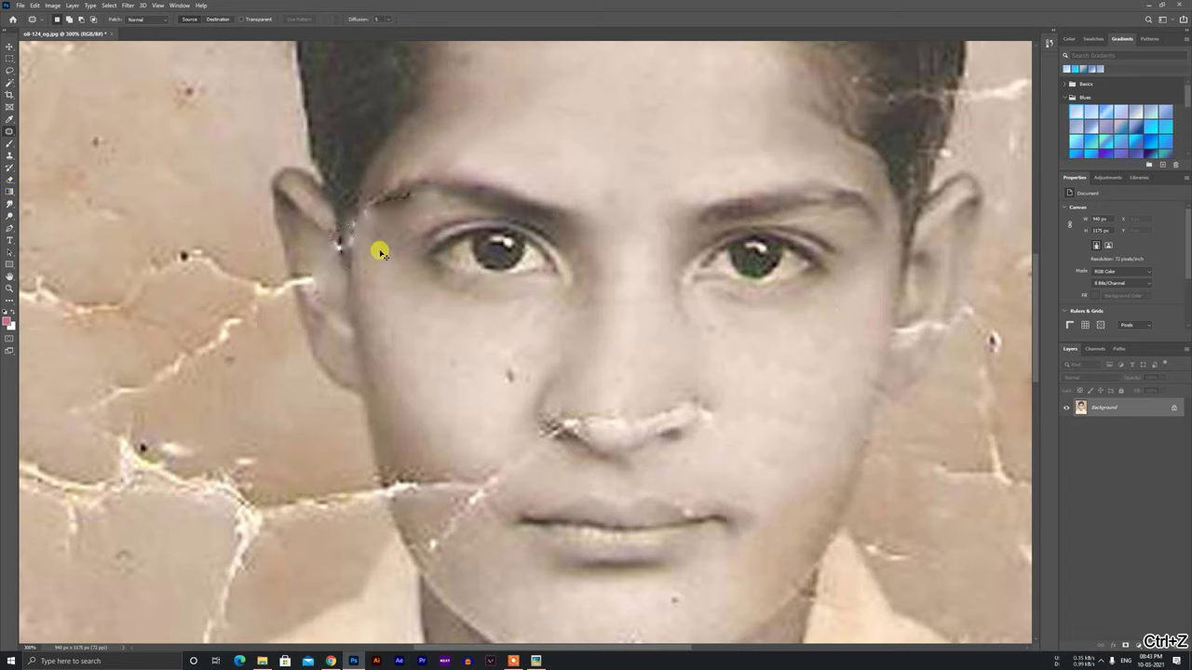
Outline the outer end of the undamaged right eyebrow with a Pen path and convert it into a selection.
{"action": "left_click", "coordinate": [315, 211]}
{"action": "left_click", "coordinate": [11, 228]}
{"action": "left_click", "coordinate": [808, 174]}
{"action": "left_click", "coordinate": [878, 191]}
{"action": "left_click", "coordinate": [893, 245]}
{"action": "left_click", "coordinate": [808, 174]}
{"action": "right_click", "coordinate": [808, 174]}
{"action": "left_click", "coordinate": [860, 196]}
{"action": "key", "text": "Return"}
Copy the selected eyebrow piece to a new layer, flip it horizontally and move it over the damaged left eyebrow.
{"action": "key", "text": "ctrl+j"}
{"action": "left_click", "coordinate": [36, 5]}
{"action": "left_click", "coordinate": [202, 363]}
{"action": "key", "text": "v"}
{"action": "left_click_drag", "start_coordinate": [846, 201], "coordinate": [393, 189]}
Rotate the copied eyebrow piece with Free Transform and align it with the damaged left eyebrow.
{"action": "key", "text": "ctrl+t"}
{"action": "mouse_move", "coordinate": [494, 118]}
{"action": "left_mouse_down"}
{"action": "mouse_move", "coordinate": [524, 159]}
{"action": "mouse_move", "coordinate": [512, 129]}
{"action": "left_mouse_up"}
{"action": "left_click_drag", "start_coordinate": [389, 192], "coordinate": [561, 128]}
{"action": "key", "text": "ctrl+minus"}
{"action": "key", "text": "ctrl+minus"}
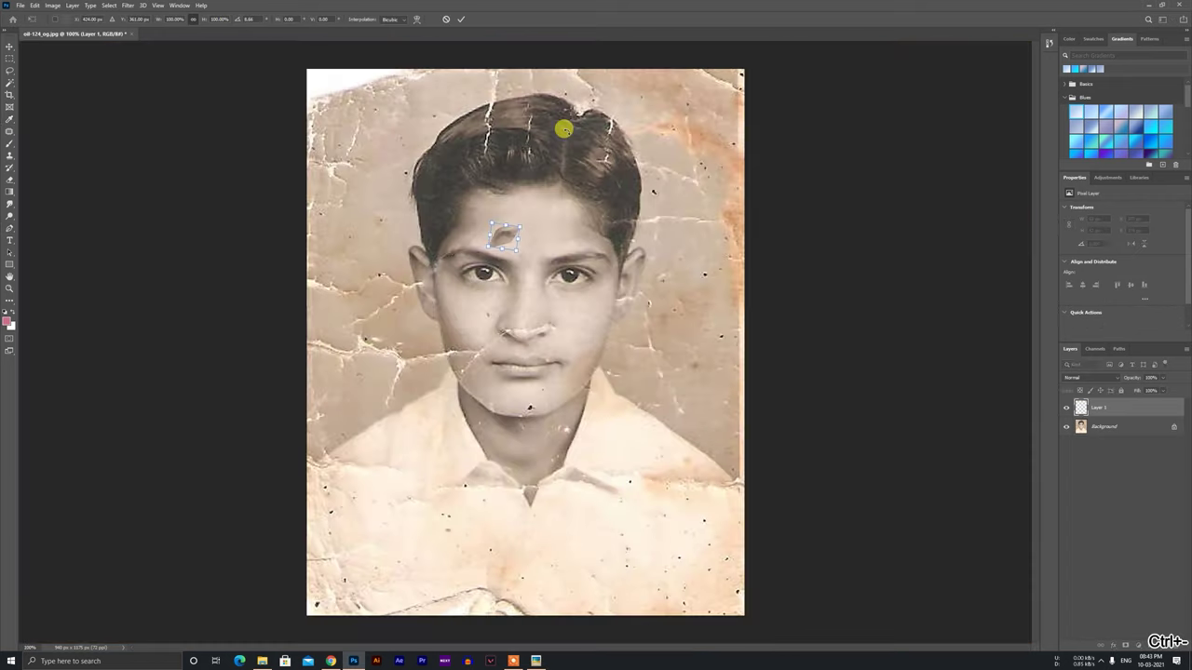
{"action": "key", "text": "ctrl+plus"}
{"action": "left_click_drag", "start_coordinate": [486, 128], "coordinate": [545, 82]}
{"action": "left_click_drag", "start_coordinate": [545, 82], "coordinate": [384, 164]}
{"action": "key", "text": "Return"}
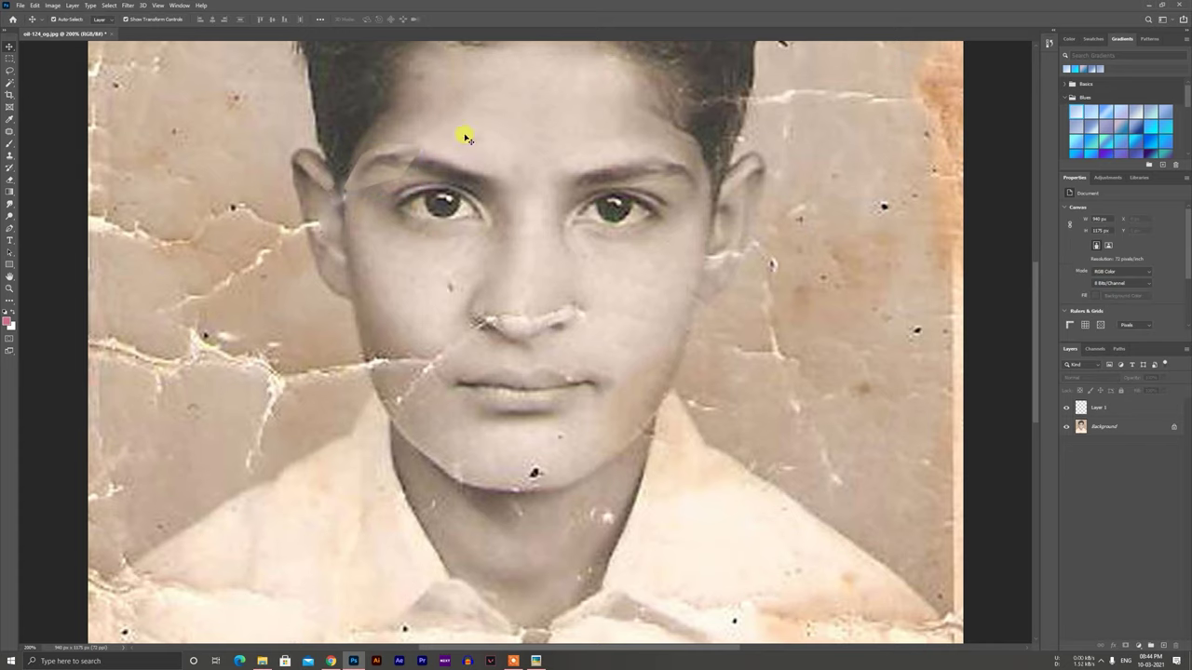
Add a layer mask to Layer 1 and blend the eyebrow piece's edges into the skin with a black brush.
{"action": "left_click", "coordinate": [1108, 408]}
{"action": "left_click", "coordinate": [1125, 646]}
{"action": "key", "text": "ctrl+plus"}
{"action": "key", "text": "ctrl+plus"}
{"action": "scroll", "coordinate": [463, 202], "scroll_direction": "up", "scroll_amount": 5}
{"action": "left_click", "coordinate": [9, 143]}
{"action": "mouse_move", "coordinate": [177, 216]}
{"action": "left_mouse_down"}
{"action": "mouse_move", "coordinate": [172, 252]}
{"action": "mouse_move", "coordinate": [224, 244]}
{"action": "mouse_move", "coordinate": [190, 258]}
{"action": "mouse_move", "coordinate": [270, 241]}
{"action": "mouse_move", "coordinate": [277, 201]}
{"action": "left_mouse_up"}
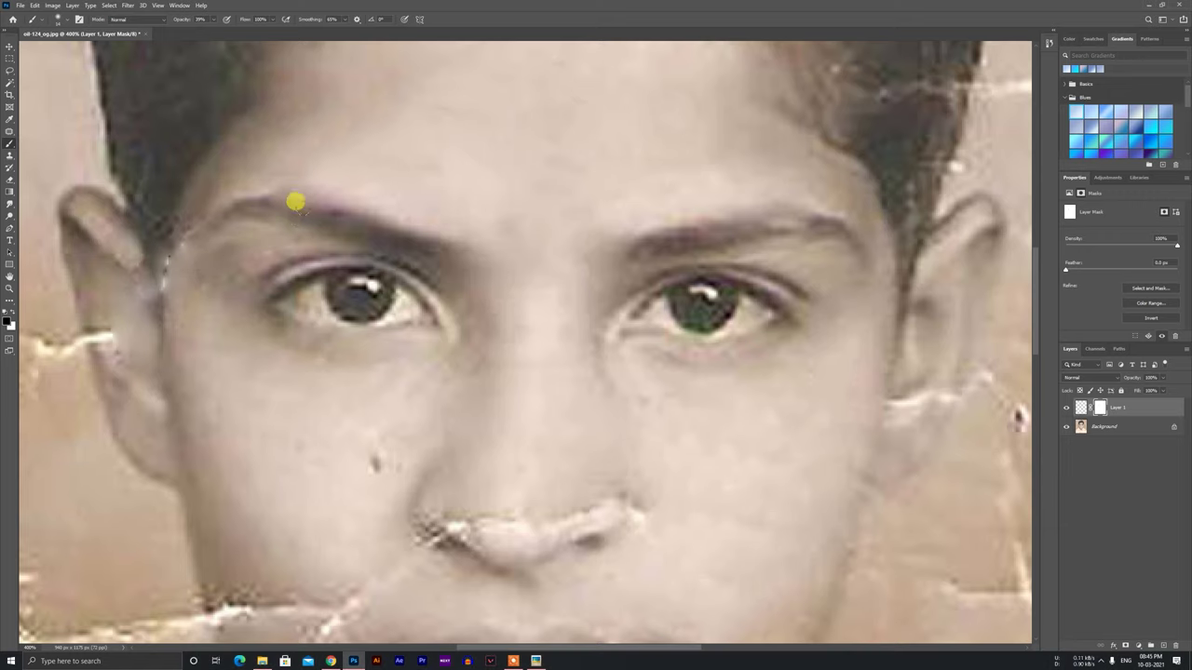
Flatten the image so the eyebrow repair merges into the Background layer.
{"action": "scroll", "coordinate": [244, 289], "scroll_direction": "down", "scroll_amount": 3}
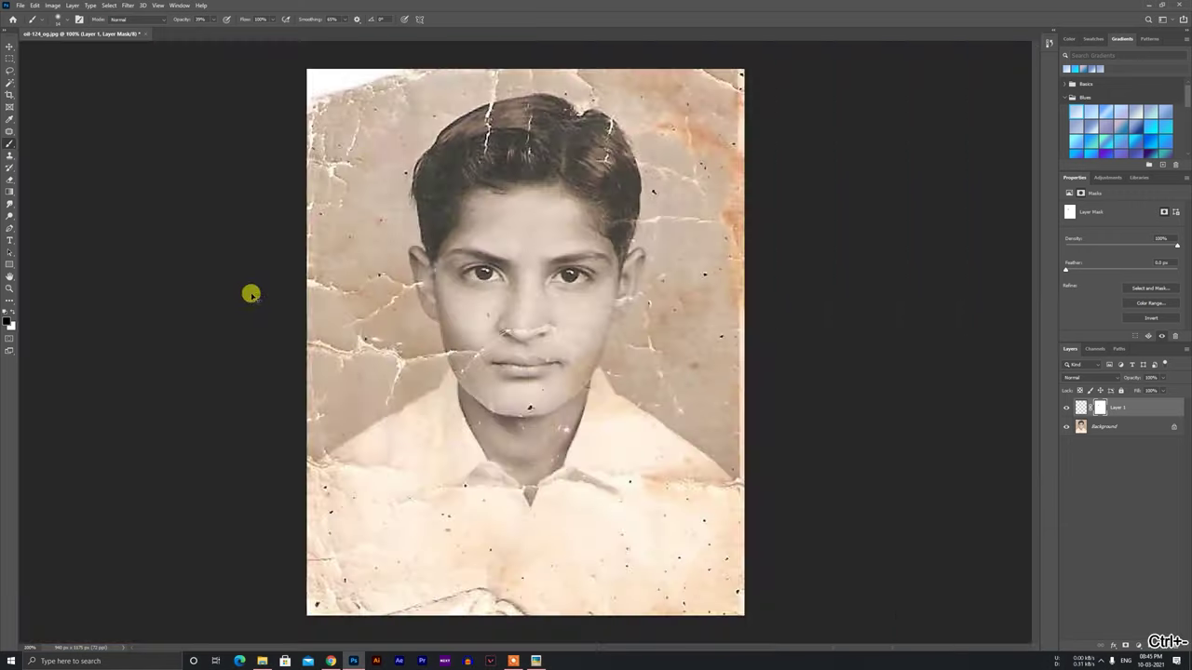
{"action": "scroll", "coordinate": [254, 296], "scroll_direction": "up", "scroll_amount": 1}
{"action": "scroll", "coordinate": [361, 251], "scroll_direction": "left", "scroll_amount": 1}
{"action": "scroll", "coordinate": [362, 251], "scroll_direction": "up", "scroll_amount": 1}
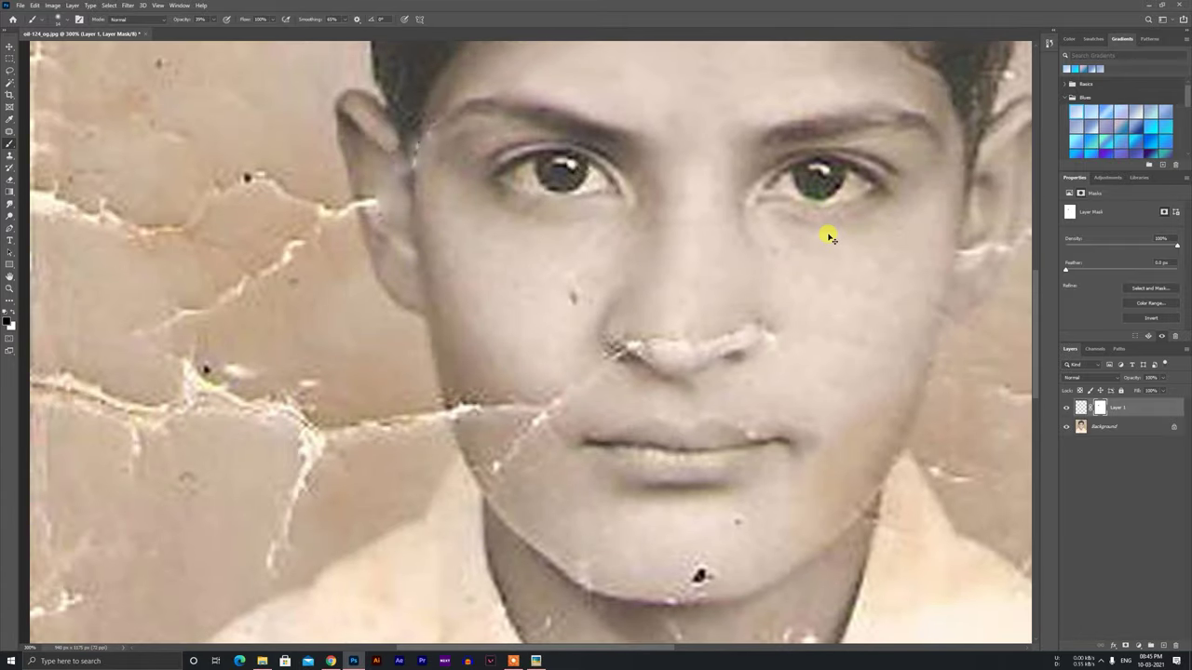
{"action": "right_click", "coordinate": [1103, 426]}
{"action": "left_click", "coordinate": [1139, 514]}
Outline the right temple, outer eyebrow and inner ear edge with a Pen path and convert it into a selection.
{"action": "key", "text": "v"}
{"action": "scroll", "coordinate": [712, 244], "scroll_direction": "up", "scroll_amount": 3}
{"action": "scroll", "coordinate": [689, 238], "scroll_direction": "right", "scroll_amount": 2}
{"action": "left_click", "coordinate": [9, 136]}
{"action": "left_click", "coordinate": [8, 228]}
{"action": "left_click", "coordinate": [813, 235]}
{"action": "left_click", "coordinate": [859, 269]}
{"action": "left_click", "coordinate": [865, 333]}
{"action": "left_click", "coordinate": [894, 332]}
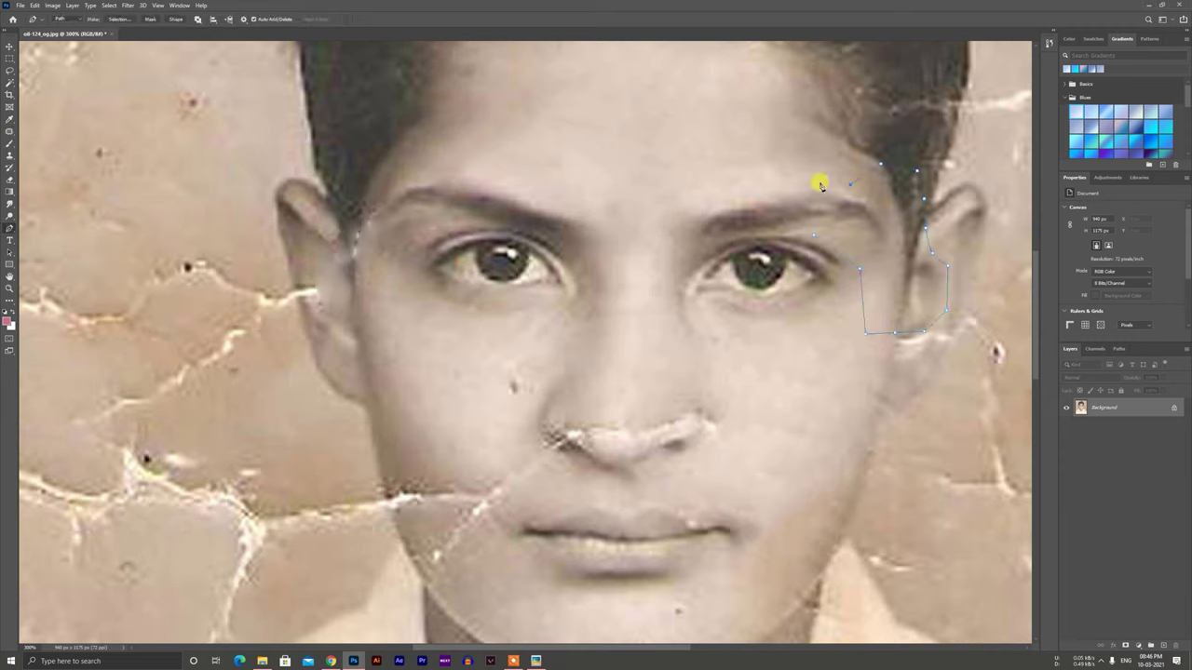
{"action": "left_click", "coordinate": [859, 269]}
{"action": "right_click", "coordinate": [880, 233]}
{"action": "left_click", "coordinate": [905, 274]}
{"action": "key", "text": "Return"}
Copy the selected temple area to a new layer, flip it horizontally and move it over the left temple.
{"action": "key", "text": "ctrl+j"}
{"action": "left_click", "coordinate": [35, 5]}
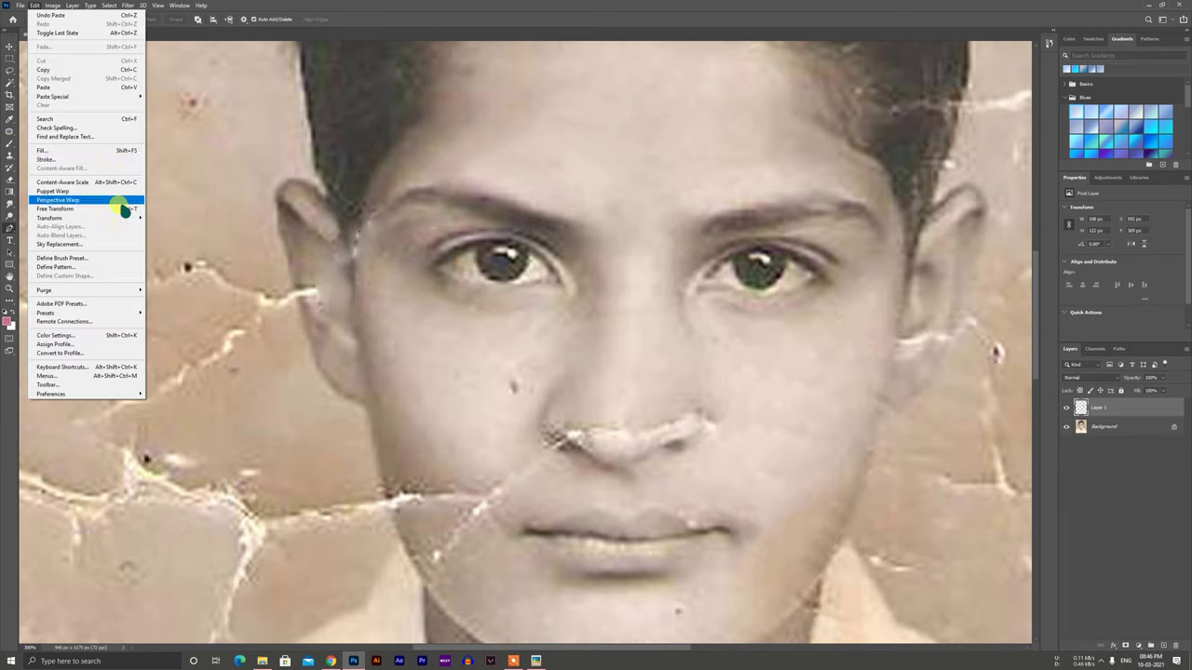
{"action": "mouse_move", "coordinate": [120, 218]}
{"action": "left_click", "coordinate": [177, 364]}
{"action": "key", "text": "v"}
{"action": "left_click_drag", "start_coordinate": [851, 236], "coordinate": [385, 234]}
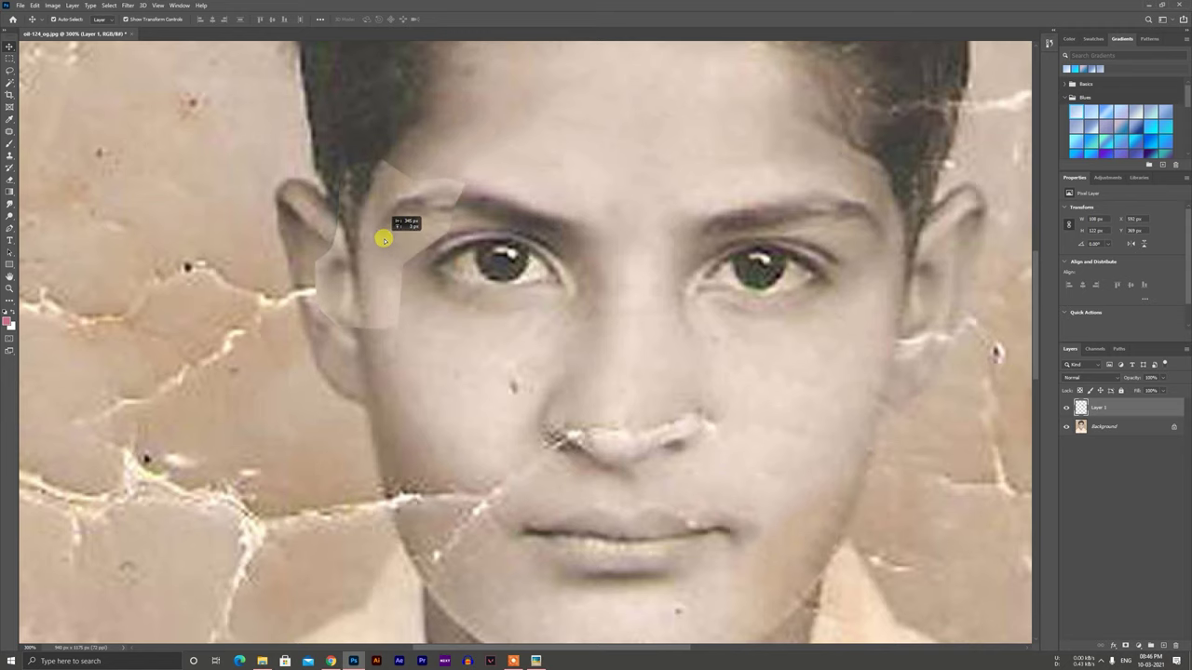
Add a layer mask to the temple piece and brush away its hard edges to blend it with the face.
{"action": "left_click", "coordinate": [1123, 645]}
{"action": "key", "text": "b"}
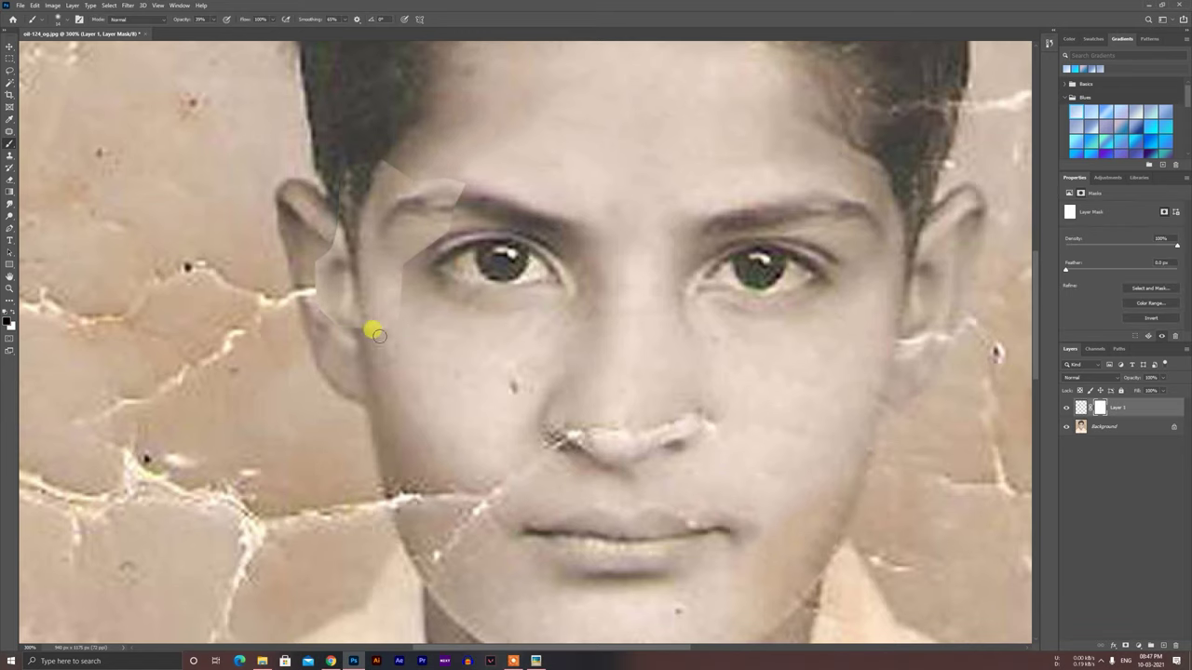
{"action": "mouse_move", "coordinate": [379, 292]}
{"action": "left_mouse_down"}
{"action": "mouse_move", "coordinate": [389, 254]}
{"action": "mouse_move", "coordinate": [365, 307]}
{"action": "mouse_move", "coordinate": [321, 287]}
{"action": "mouse_move", "coordinate": [308, 261]}
{"action": "mouse_move", "coordinate": [309, 175]}
{"action": "mouse_move", "coordinate": [379, 126]}
{"action": "mouse_move", "coordinate": [374, 146]}
{"action": "mouse_move", "coordinate": [443, 166]}
{"action": "mouse_move", "coordinate": [420, 165]}
{"action": "mouse_move", "coordinate": [442, 199]}
{"action": "mouse_move", "coordinate": [390, 239]}
{"action": "left_mouse_up"}
{"action": "key", "text": "ctrl+minus"}
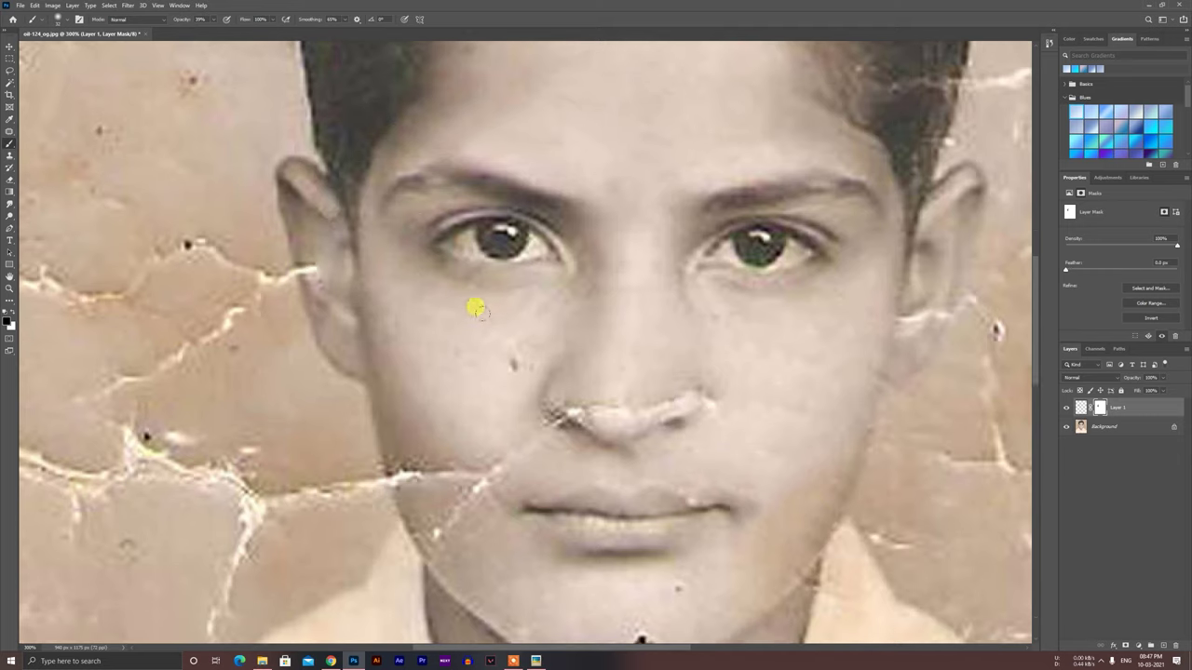
{"action": "key", "text": "ctrl+plus"}
{"action": "key", "text": "ctrl+minus"}
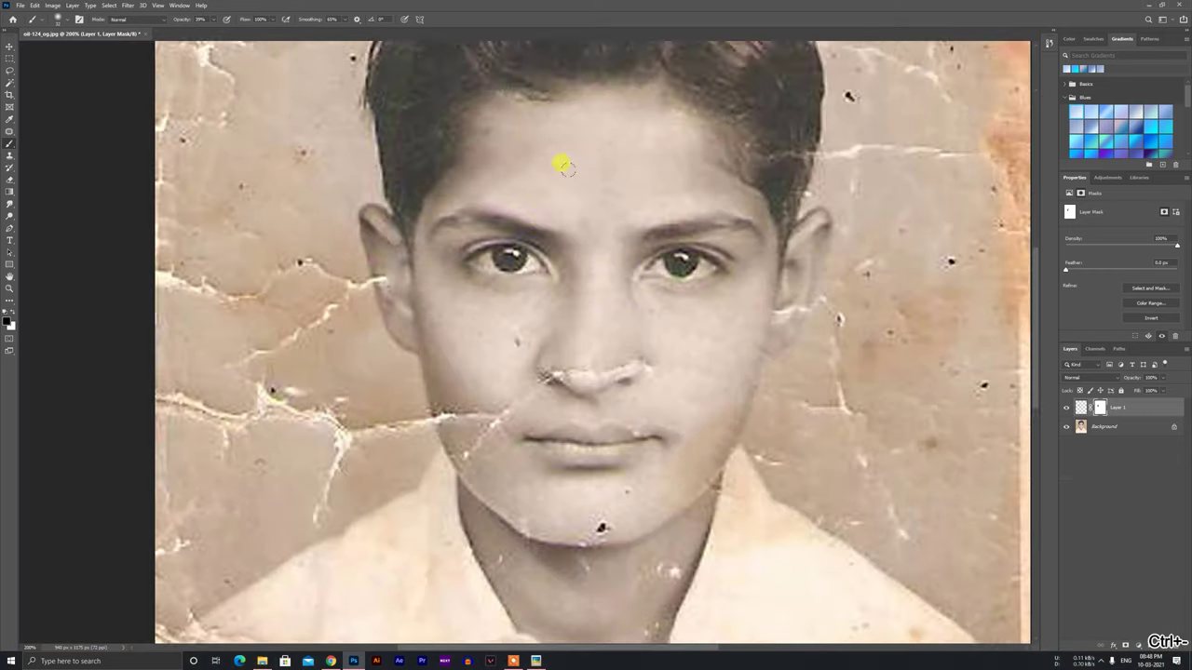
{"action": "scroll", "coordinate": [627, 269], "scroll_direction": "down", "scroll_amount": 1}
{"action": "scroll", "coordinate": [451, 351], "scroll_direction": "down", "scroll_amount": 1}
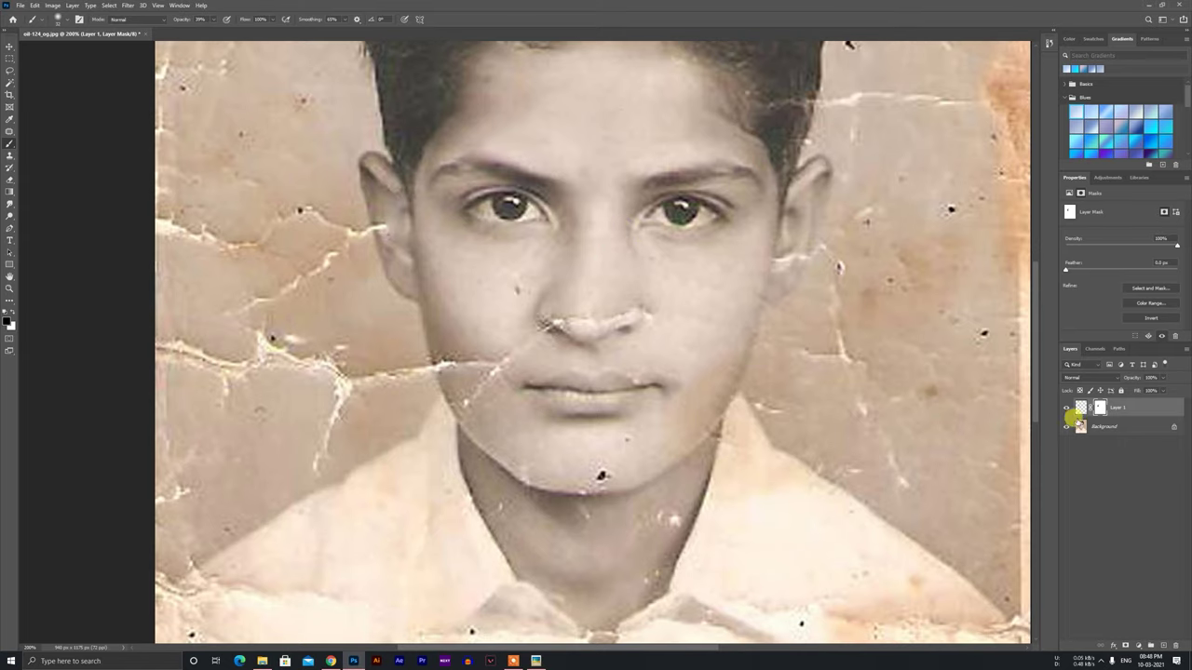
Patch the crack at the outer edge of the left ear on the Background layer with the Patch tool.
{"action": "left_click", "coordinate": [1080, 424]}
{"action": "right_click", "coordinate": [9, 131]}
{"action": "left_click", "coordinate": [46, 146]}
{"action": "mouse_move", "coordinate": [372, 221]}
{"action": "left_mouse_down"}
{"action": "mouse_move", "coordinate": [381, 194]}
{"action": "mouse_move", "coordinate": [374, 235]}
{"action": "mouse_move", "coordinate": [360, 192]}
{"action": "left_mouse_up"}
{"action": "key", "text": "ctrl+d"}
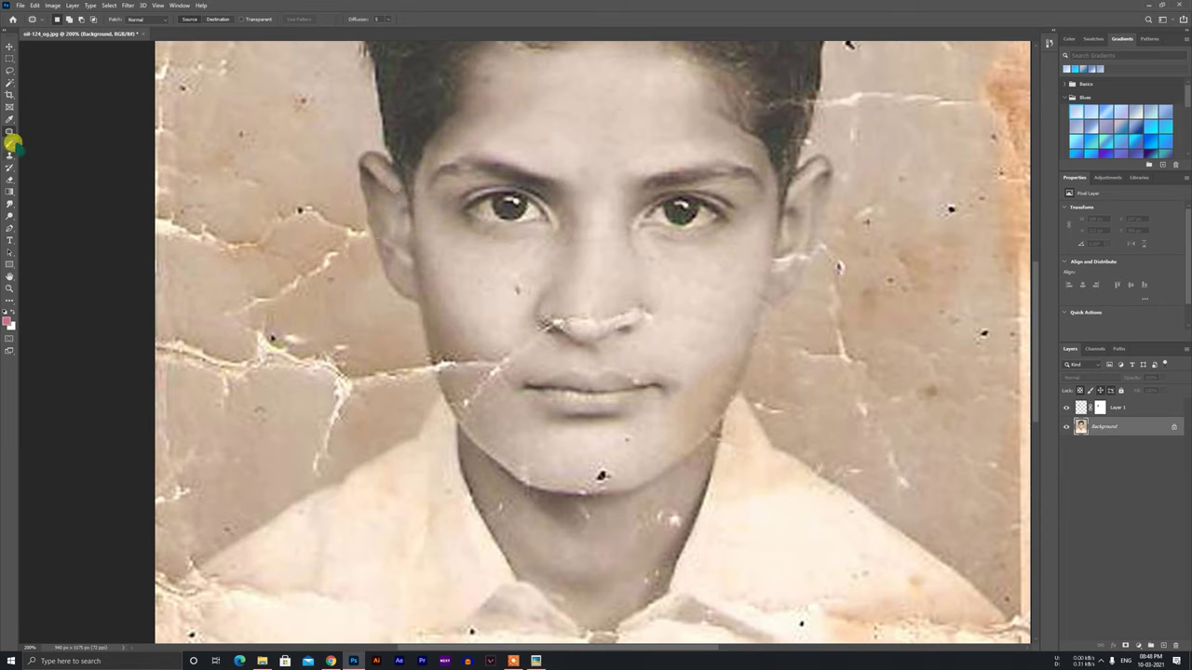
Heal the cracks and dark spots in the backdrop beside the left ear with the Spot Healing Brush.
{"action": "right_click", "coordinate": [11, 132]}
{"action": "left_click", "coordinate": [33, 131]}
{"action": "left_click_drag", "start_coordinate": [352, 229], "coordinate": [292, 221]}
{"action": "left_click_drag", "start_coordinate": [339, 254], "coordinate": [296, 283]}
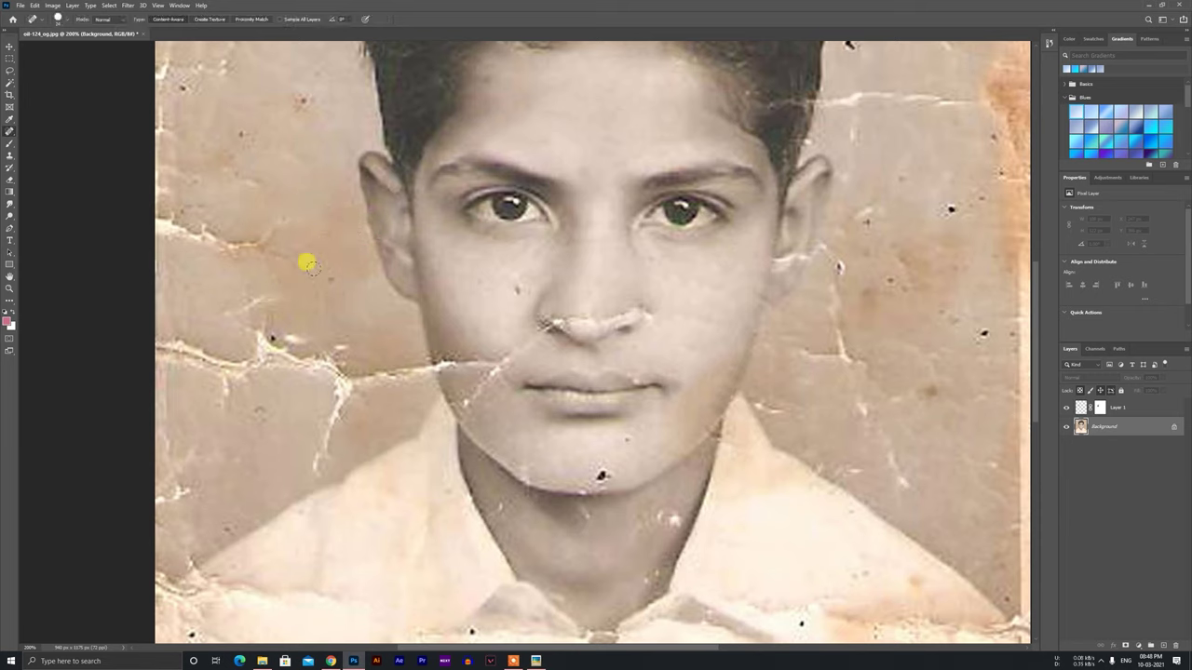
{"action": "left_click", "coordinate": [285, 218]}
{"action": "left_click_drag", "start_coordinate": [265, 245], "coordinate": [202, 239]}
{"action": "left_click_drag", "start_coordinate": [268, 295], "coordinate": [242, 313]}
{"action": "left_click_drag", "start_coordinate": [261, 326], "coordinate": [270, 354]}
Heal the dark spots on the left cheek and chin and the white specks on the neck.
{"action": "key", "text": "ctrl+minus"}
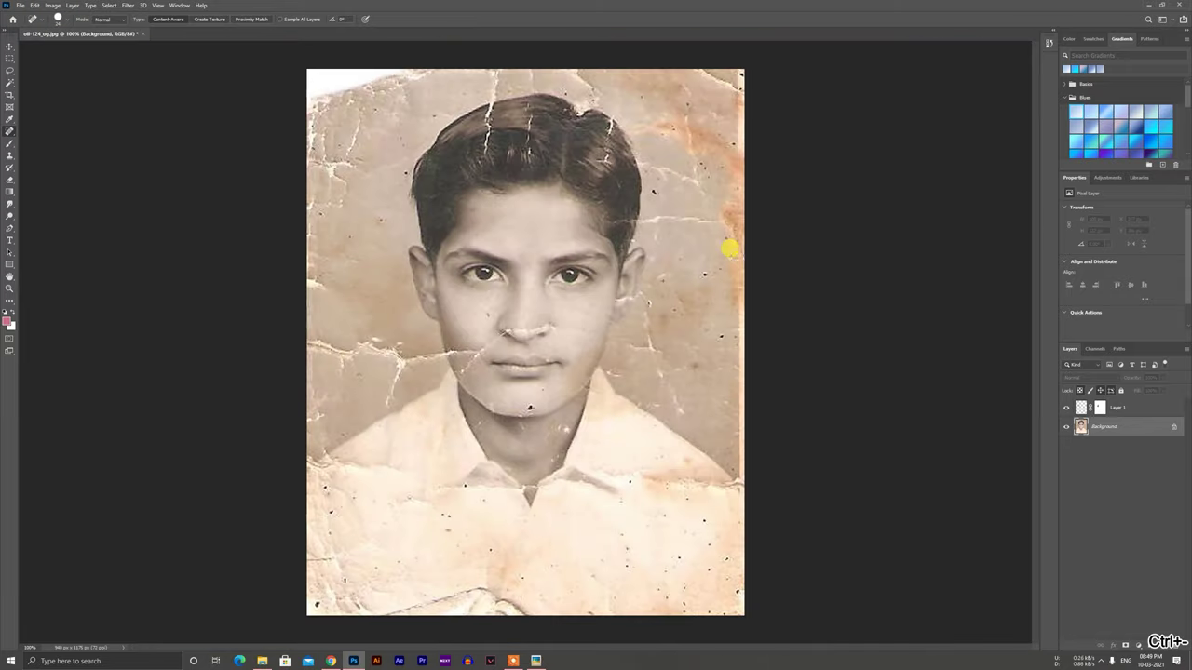
{"action": "key", "text": "ctrl+plus"}
{"action": "left_click", "coordinate": [449, 287]}
{"action": "left_click", "coordinate": [532, 472]}
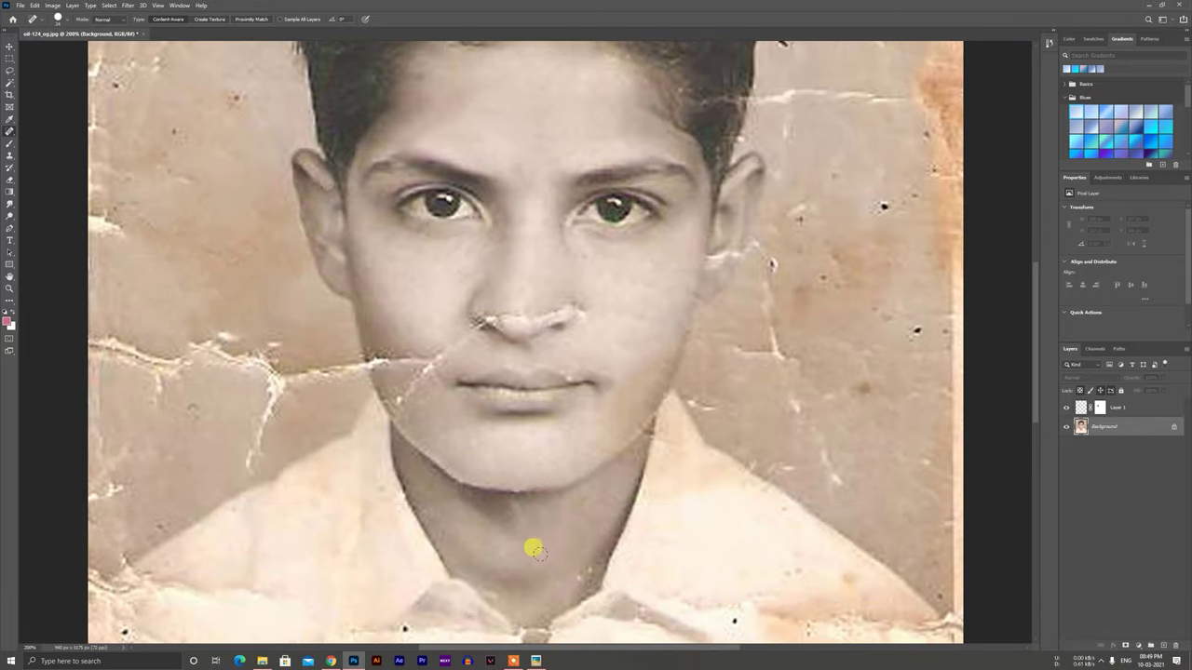
Patch the white crack across the lower right ear and the dark spot beside it with the Patch tool.
{"action": "scroll", "coordinate": [590, 472], "scroll_direction": "up", "scroll_amount": 4}
{"action": "key", "text": "shift+j"}
{"action": "key", "text": "shift+j"}
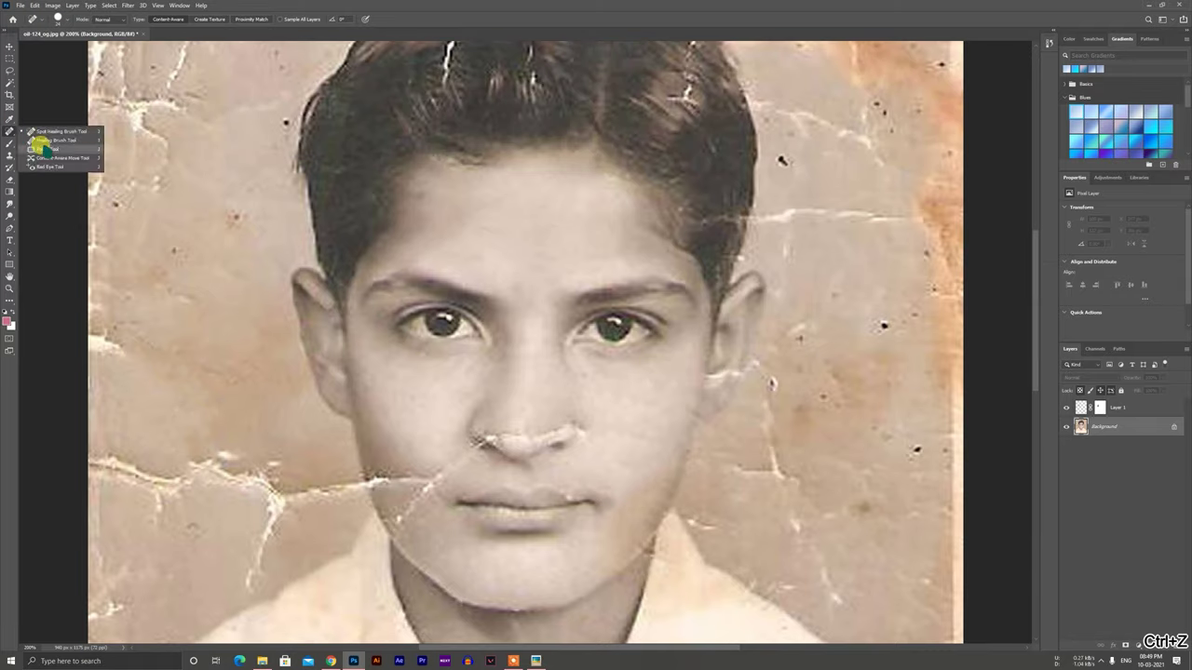
{"action": "key", "text": "ctrl+d"}
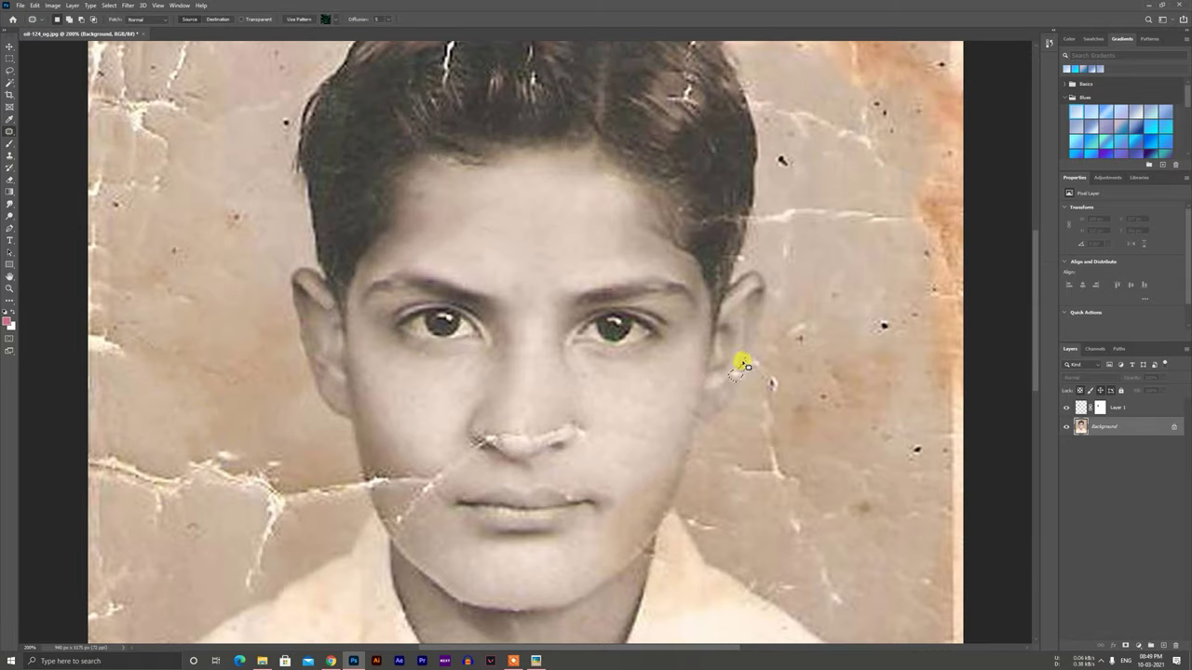
{"action": "scroll", "coordinate": [764, 447], "scroll_direction": "up", "scroll_amount": 5}
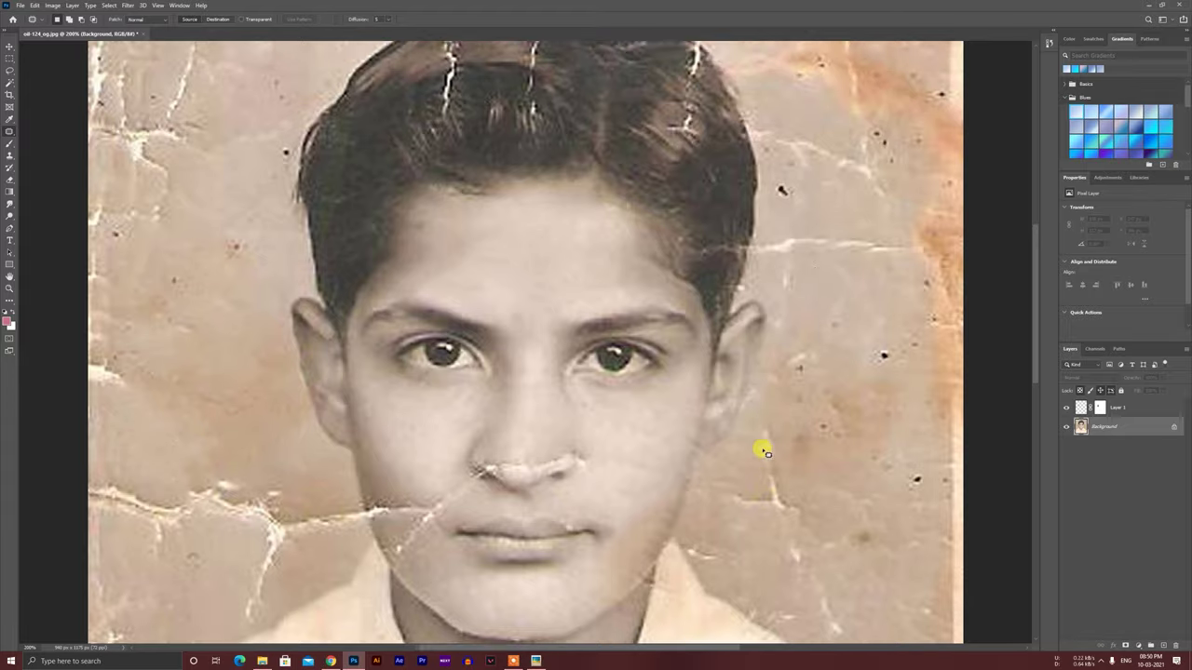
Patch the long white crack on the left side of the hair with nearby hair texture.
{"action": "mouse_move", "coordinate": [445, 244]}
{"action": "left_mouse_down"}
{"action": "mouse_move", "coordinate": [458, 146]}
{"action": "mouse_move", "coordinate": [446, 244]}
{"action": "left_mouse_up"}
{"action": "left_click_drag", "start_coordinate": [431, 203], "coordinate": [420, 209]}
{"action": "key", "text": "ctrl+d"}
{"action": "left_click_drag", "start_coordinate": [460, 151], "coordinate": [470, 140]}
{"action": "mouse_move", "coordinate": [459, 144]}
{"action": "left_mouse_down"}
{"action": "mouse_move", "coordinate": [429, 156]}
{"action": "mouse_move", "coordinate": [467, 141]}
{"action": "left_mouse_up"}
{"action": "key", "text": "ctrl+d"}
{"action": "left_click_drag", "start_coordinate": [464, 142], "coordinate": [425, 158]}
{"action": "key", "text": "ctrl+d"}
Patch the white cracks in the middle and on the right side of the hair.
{"action": "mouse_move", "coordinate": [531, 138]}
{"action": "left_mouse_down"}
{"action": "mouse_move", "coordinate": [545, 157]}
{"action": "mouse_move", "coordinate": [537, 141]}
{"action": "left_mouse_up"}
{"action": "left_click_drag", "start_coordinate": [537, 160], "coordinate": [511, 161]}
{"action": "key", "text": "ctrl+d"}
{"action": "mouse_move", "coordinate": [698, 215]}
{"action": "left_mouse_down"}
{"action": "mouse_move", "coordinate": [691, 177]}
{"action": "mouse_move", "coordinate": [666, 196]}
{"action": "left_mouse_up"}
{"action": "key", "text": "ctrl+d"}
Remove the crack across the left cheek and jaw edge with the Spot Healing Brush and Patch tool.
{"action": "scroll", "coordinate": [692, 333], "scroll_direction": "up", "scroll_amount": 1}
{"action": "scroll", "coordinate": [692, 334], "scroll_direction": "down", "scroll_amount": 3}
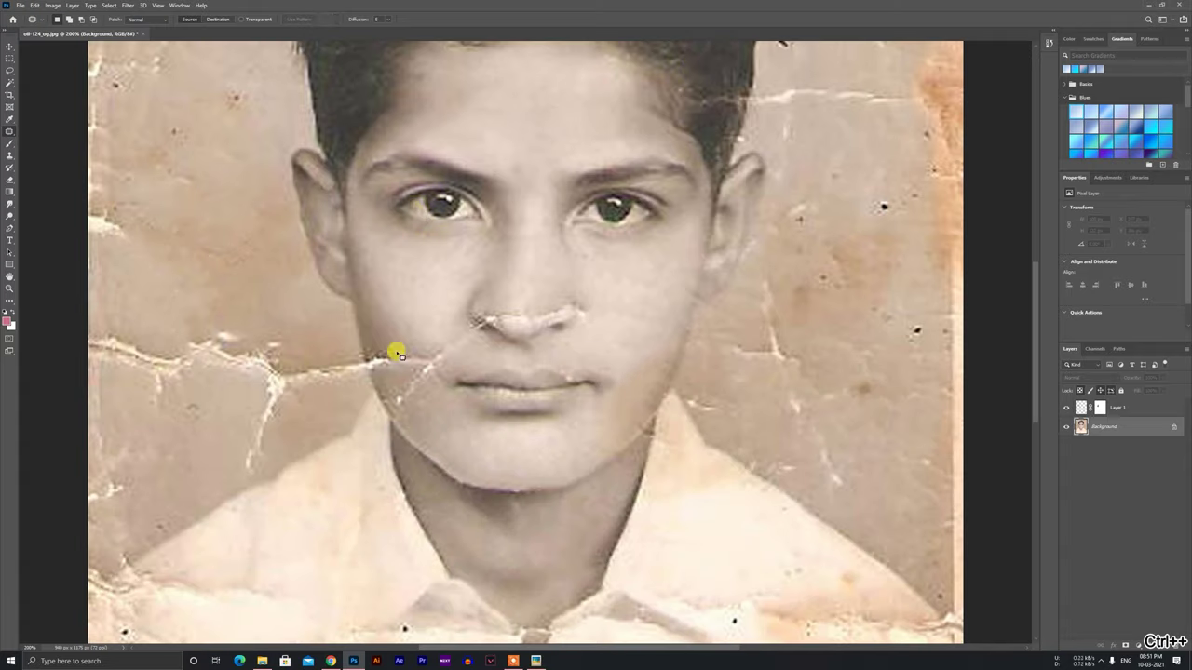
{"action": "key", "text": "shift+j"}
{"action": "mouse_move", "coordinate": [414, 384]}
{"action": "left_mouse_down"}
{"action": "mouse_move", "coordinate": [401, 396]}
{"action": "mouse_move", "coordinate": [374, 358]}
{"action": "mouse_move", "coordinate": [424, 379]}
{"action": "left_mouse_up"}
{"action": "left_click_drag", "start_coordinate": [329, 388], "coordinate": [329, 375]}
{"action": "right_click", "coordinate": [9, 131]}
{"action": "left_click", "coordinate": [46, 149]}
{"action": "left_click_drag", "start_coordinate": [341, 348], "coordinate": [333, 343]}
{"action": "left_click_drag", "start_coordinate": [344, 368], "coordinate": [317, 322]}
{"action": "key", "text": "ctrl+d"}
Reduce the Spot Healing Brush size and heal the white spot on the upper lip.
{"action": "right_click", "coordinate": [9, 131]}
{"action": "left_click", "coordinate": [47, 132]}
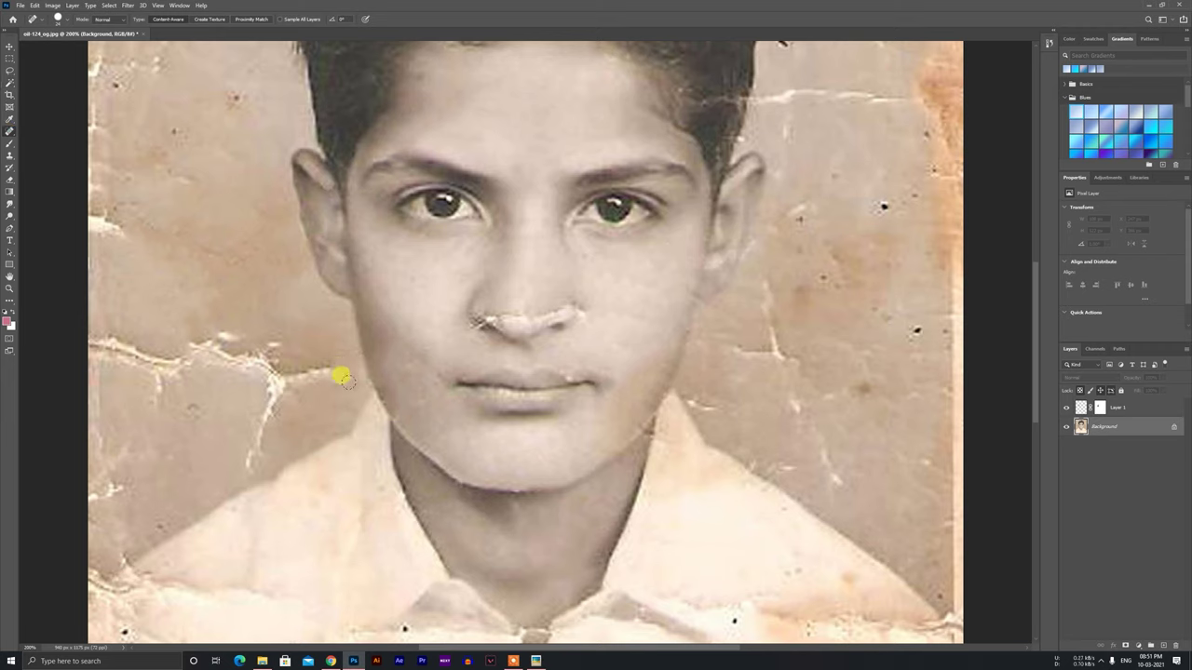
{"action": "scroll", "coordinate": [692, 434], "scroll_direction": "up", "scroll_amount": 5}
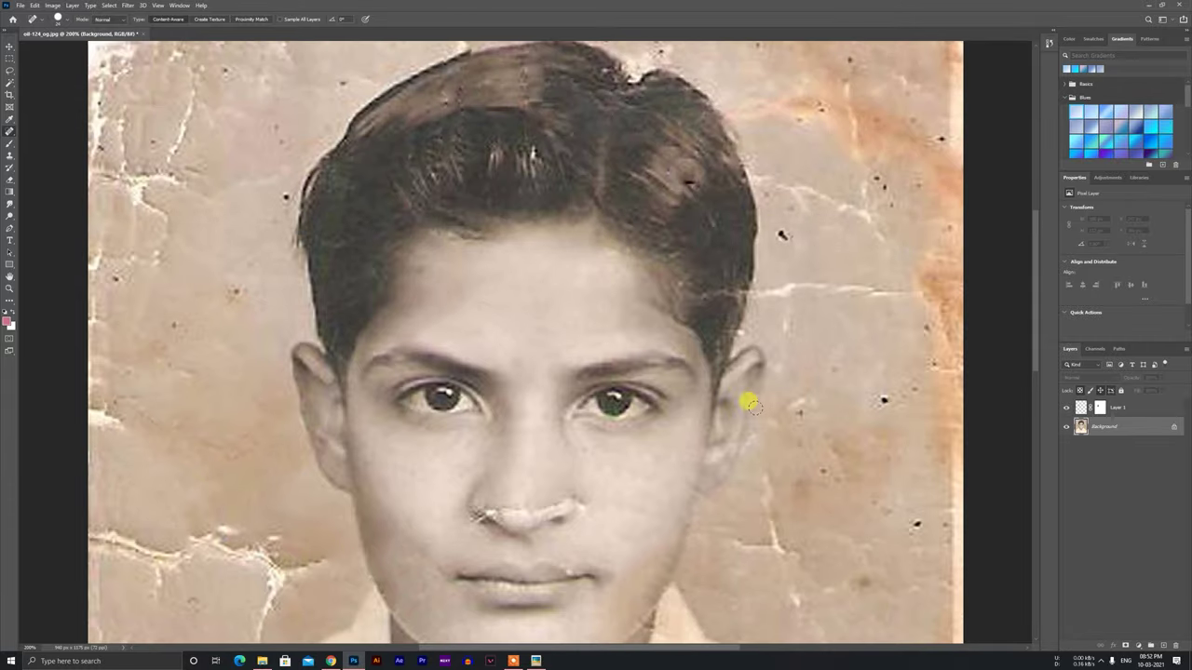
{"action": "scroll", "coordinate": [785, 260], "scroll_direction": "down", "scroll_amount": 4}
{"action": "scroll", "coordinate": [568, 382], "scroll_direction": "up", "scroll_amount": 2}
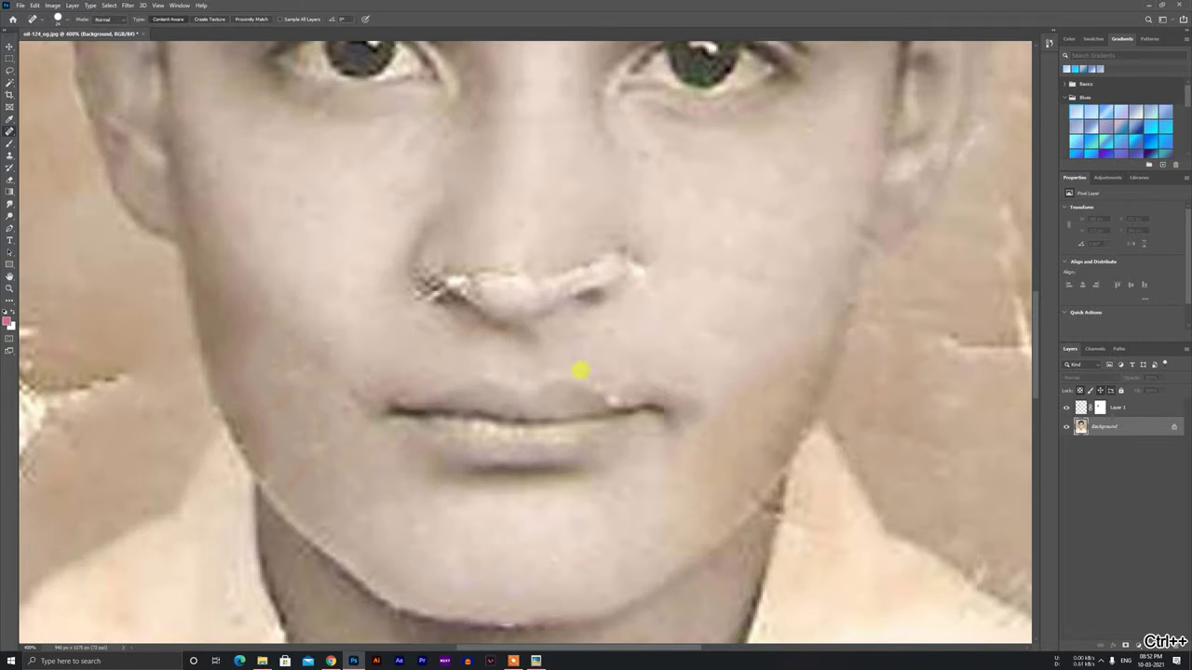
{"action": "left_click", "coordinate": [71, 26]}
{"action": "left_click", "coordinate": [650, 381]}
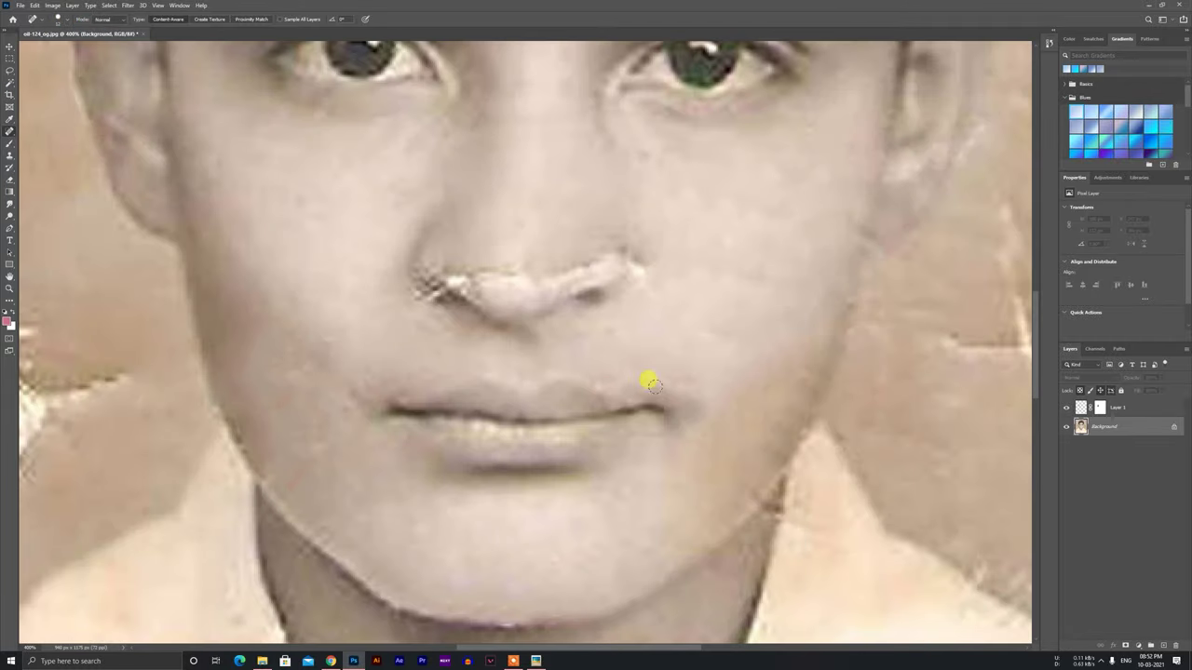
Heal the white crack across the tip of the nose between the nostrils.
{"action": "key", "text": "ctrl+minus"}
{"action": "key", "text": "ctrl+minus"}
{"action": "key", "text": "ctrl+minus"}
{"action": "key", "text": "ctrl+plus"}
{"action": "key", "text": "ctrl+plus"}
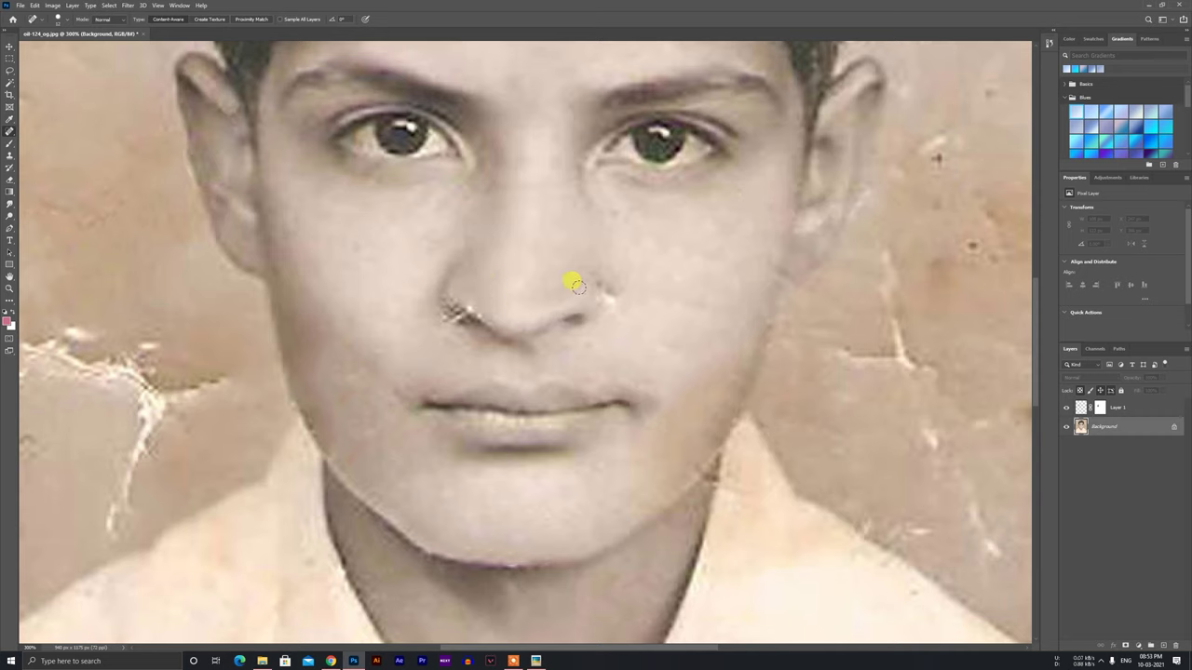
{"action": "left_click", "coordinate": [455, 290]}
Adjust the healing brush size, heal the white spot beside the right nostril, and undo the left nostril attempt.
{"action": "left_click", "coordinate": [66, 19]}
{"action": "left_click_drag", "start_coordinate": [29, 53], "coordinate": [27, 52]}
{"action": "key", "text": "ctrl+plus"}
{"action": "left_click", "coordinate": [408, 303]}
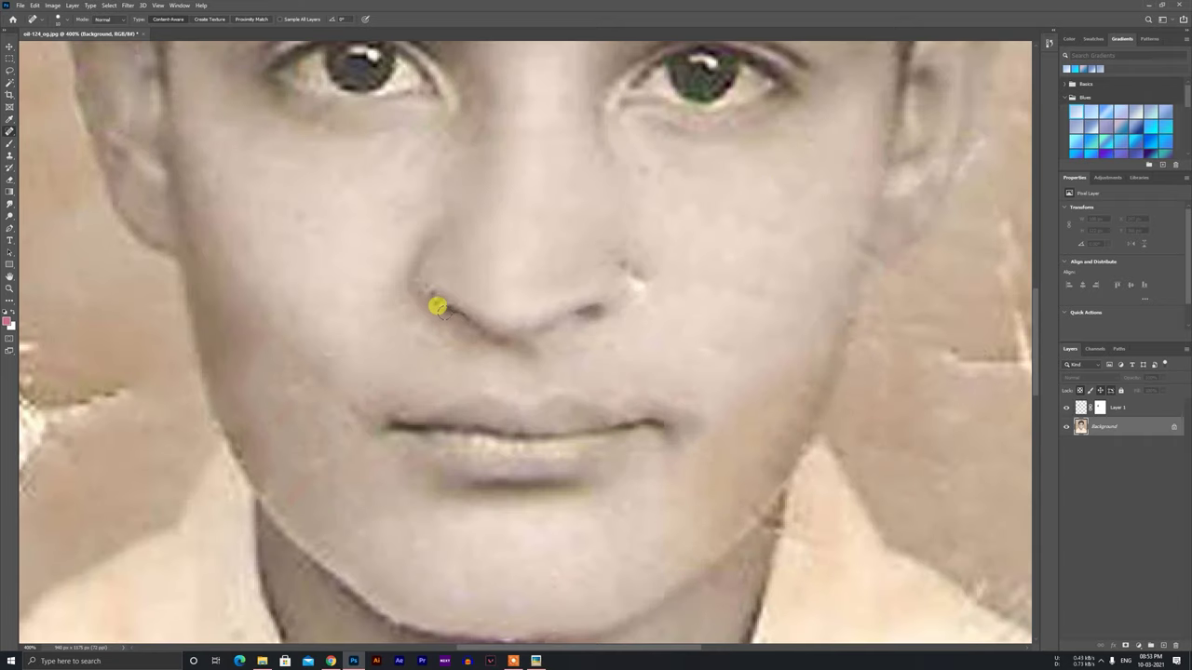
{"action": "key", "text": "ctrl+z"}
{"action": "scroll", "coordinate": [604, 266], "scroll_direction": "up", "scroll_amount": 1}
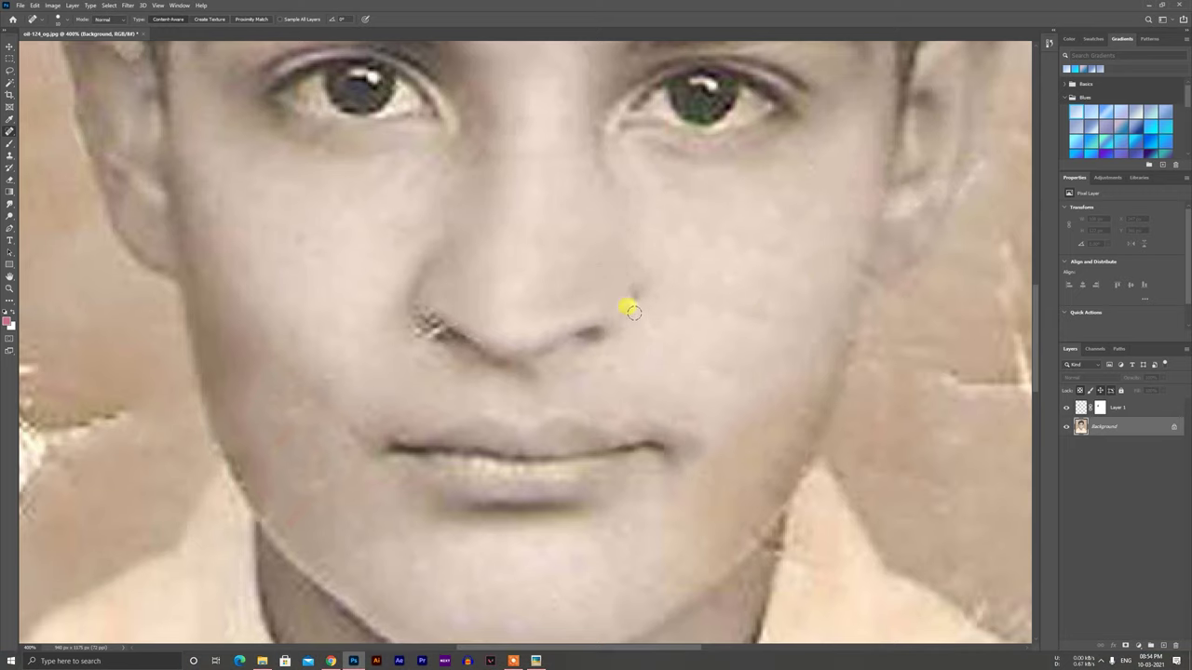
Outline the intact right nostril with the Pen tool, convert the path to a selection and copy it to a new layer.
{"action": "key", "text": "ctrl+0"}
{"action": "key", "text": "ctrl+plus"}
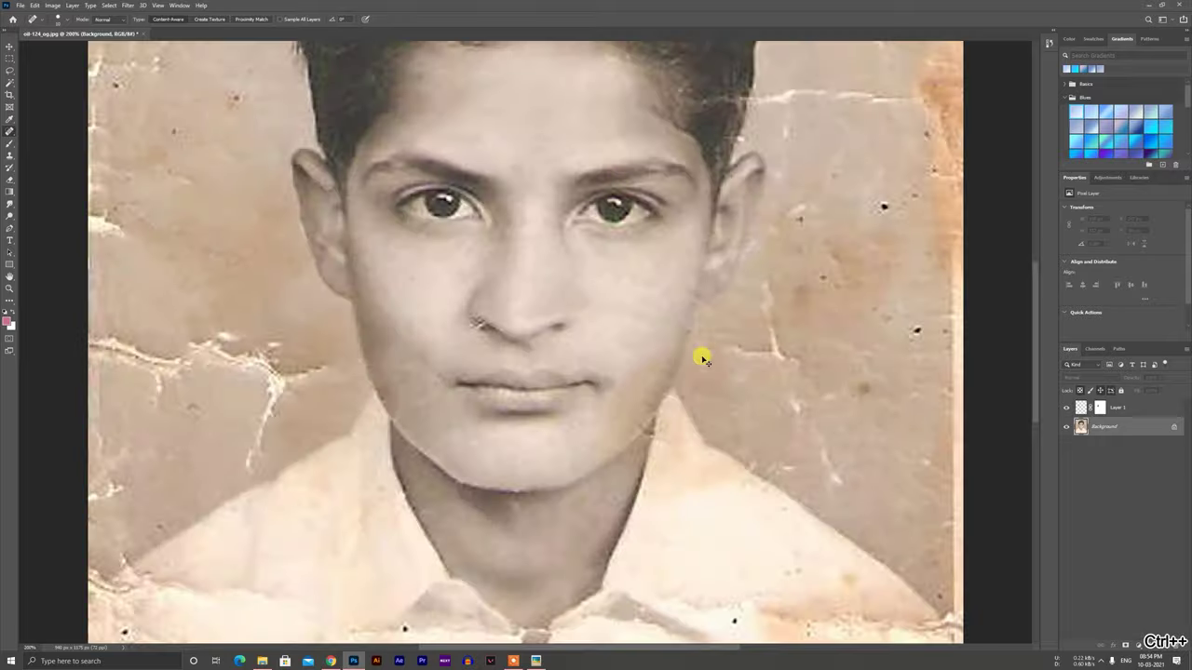
{"action": "key", "text": "ctrl+plus"}
{"action": "left_click", "coordinate": [9, 228]}
{"action": "left_click", "coordinate": [542, 375]}
{"action": "left_click", "coordinate": [570, 343]}
{"action": "left_click", "coordinate": [593, 348]}
{"action": "left_click", "coordinate": [542, 375]}
{"action": "right_click", "coordinate": [566, 357]}
{"action": "left_click", "coordinate": [593, 398]}
{"action": "key", "text": "Return"}
{"action": "key", "text": "ctrl+j"}
Flip the copied nostril horizontally and move it over the damaged left nostril.
{"action": "left_click", "coordinate": [35, 6]}
{"action": "mouse_move", "coordinate": [74, 217]}
{"action": "left_click", "coordinate": [181, 363]}
{"action": "left_click", "coordinate": [10, 46]}
{"action": "left_click_drag", "start_coordinate": [570, 359], "coordinate": [468, 364]}
{"action": "left_click_drag", "start_coordinate": [463, 365], "coordinate": [462, 353]}
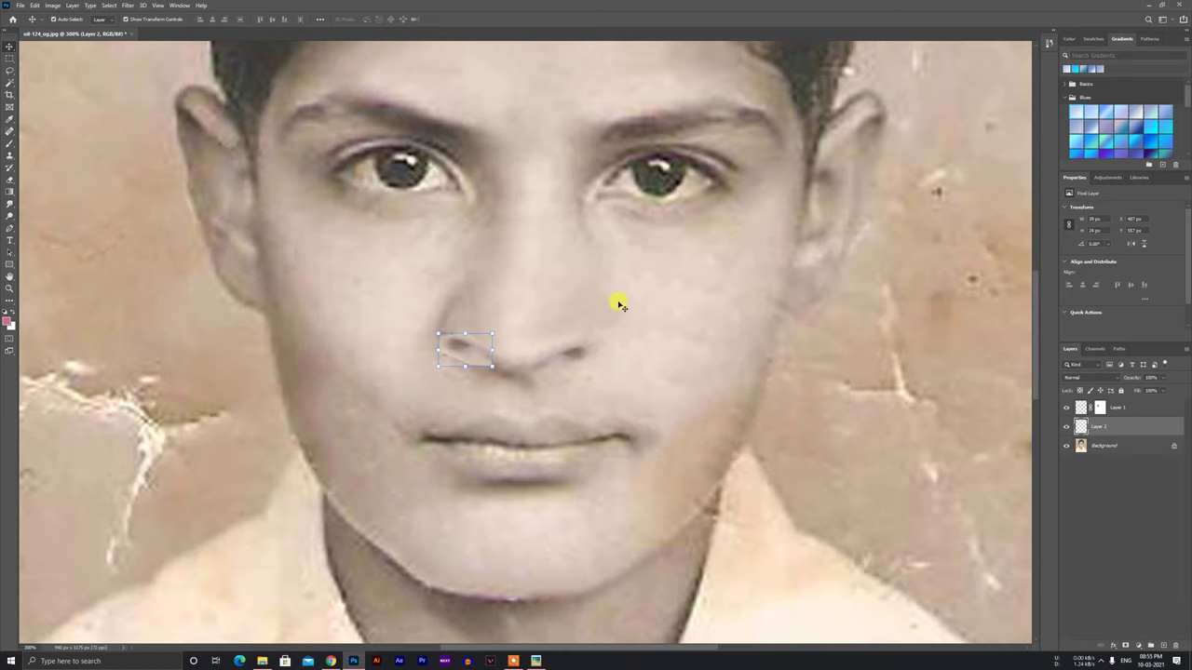
Distort the corners of the flipped nostril so it follows the left side of the nose.
{"action": "scroll", "coordinate": [575, 348], "scroll_direction": "down", "scroll_amount": 2}
{"action": "key", "text": "ctrl+plus"}
{"action": "key", "text": "ctrl+plus"}
{"action": "left_click_drag", "start_coordinate": [419, 253], "coordinate": [383, 247]}
{"action": "left_click_drag", "start_coordinate": [473, 255], "coordinate": [463, 270]}
{"action": "left_click_drag", "start_coordinate": [382, 308], "coordinate": [376, 320]}
{"action": "left_click_drag", "start_coordinate": [472, 308], "coordinate": [462, 314]}
{"action": "left_click_drag", "start_coordinate": [382, 243], "coordinate": [381, 240]}
{"action": "key", "text": "Return"}
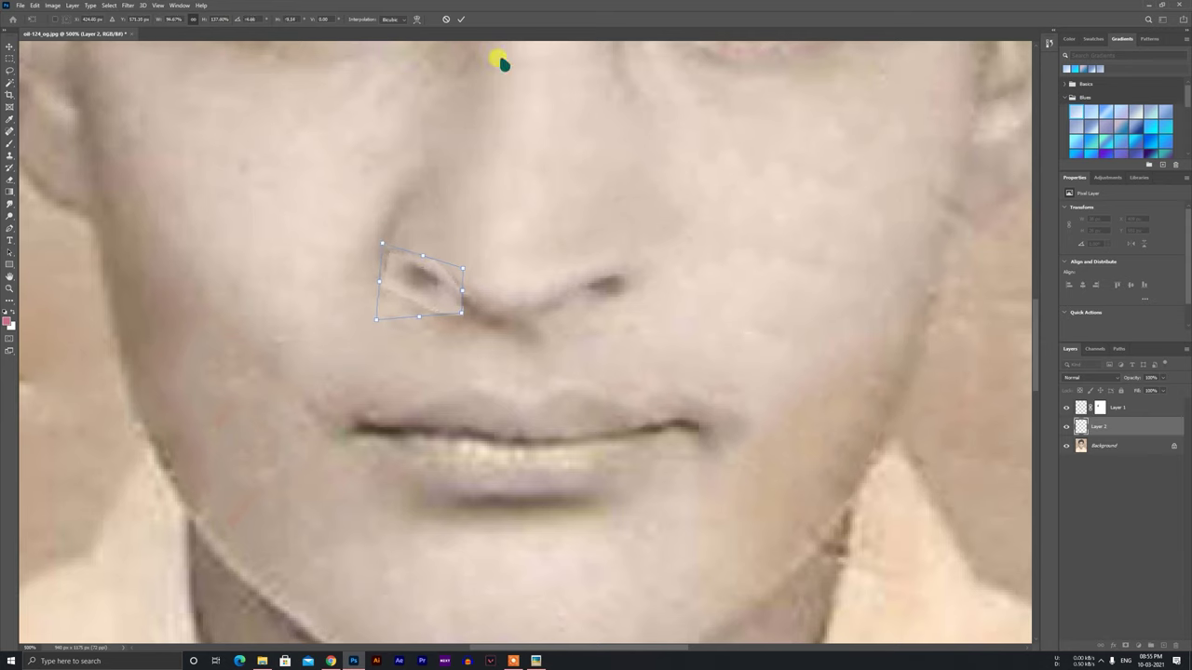
Add a mask to the nostril layer and paint its edges black with a small brush to blend it into the skin.
{"action": "left_click", "coordinate": [1137, 645]}
{"action": "key", "text": "b"}
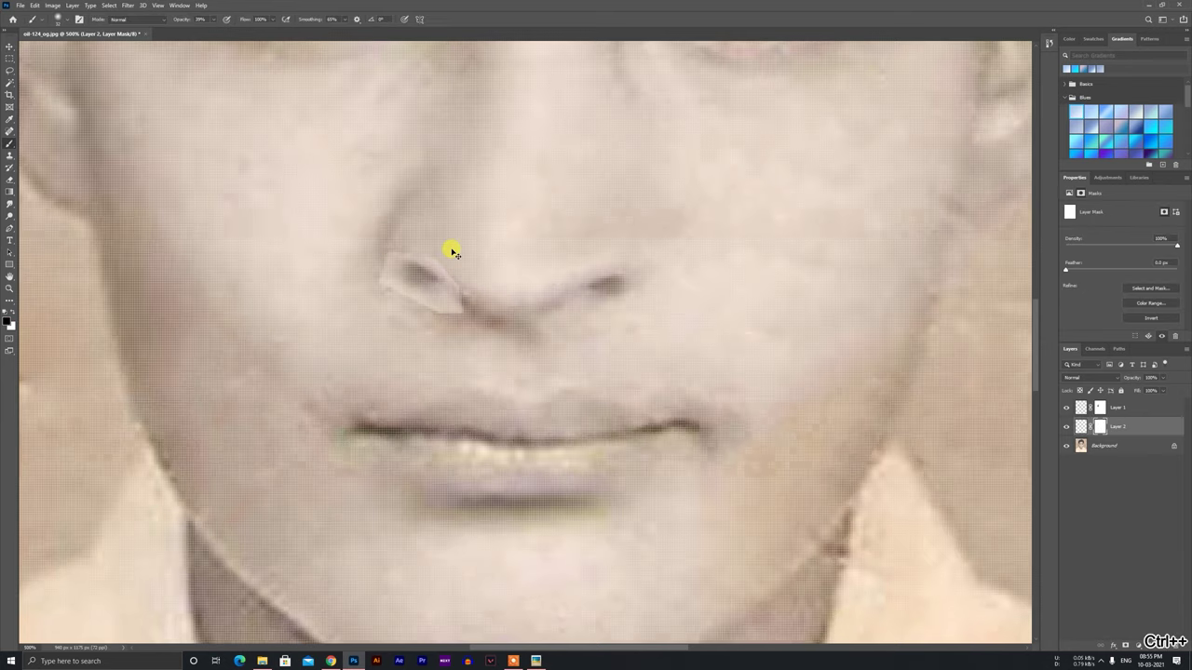
{"action": "key", "text": "ctrl+plus"}
{"action": "left_click", "coordinate": [67, 20]}
{"action": "left_click", "coordinate": [411, 221]}
{"action": "mouse_move", "coordinate": [403, 213]}
{"action": "left_mouse_down"}
{"action": "mouse_move", "coordinate": [443, 291]}
{"action": "mouse_move", "coordinate": [411, 300]}
{"action": "mouse_move", "coordinate": [358, 281]}
{"action": "left_mouse_up"}
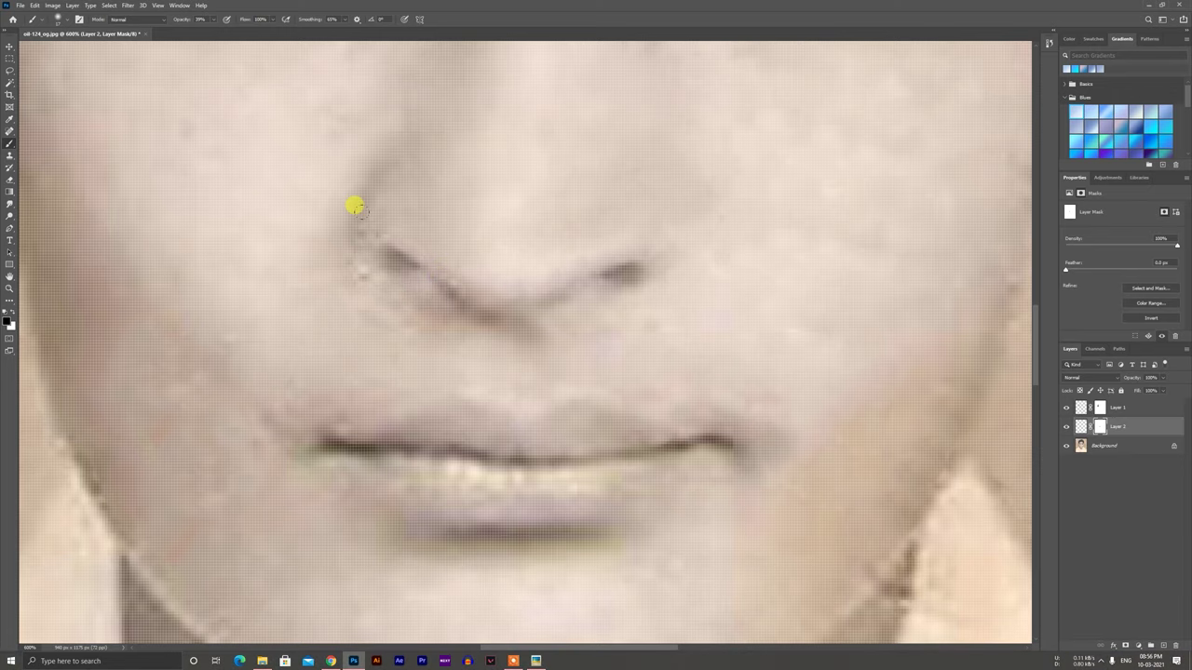
{"action": "key", "text": "ctrl+0"}
{"action": "key", "text": "ctrl+plus"}
{"action": "key", "text": "ctrl+plus"}
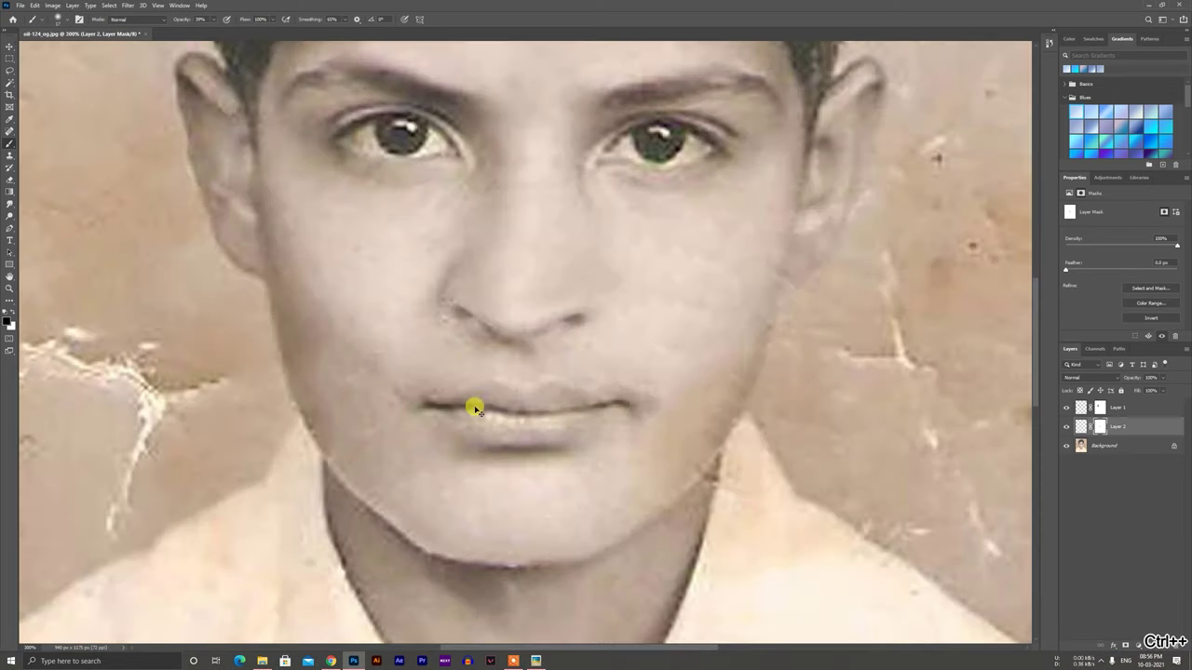
Heal the long cracks in the backdrop left of the jaw on the Background layer, using a larger Spot Healing Brush.
{"action": "key", "text": "v"}
{"action": "left_click", "coordinate": [370, 283]}
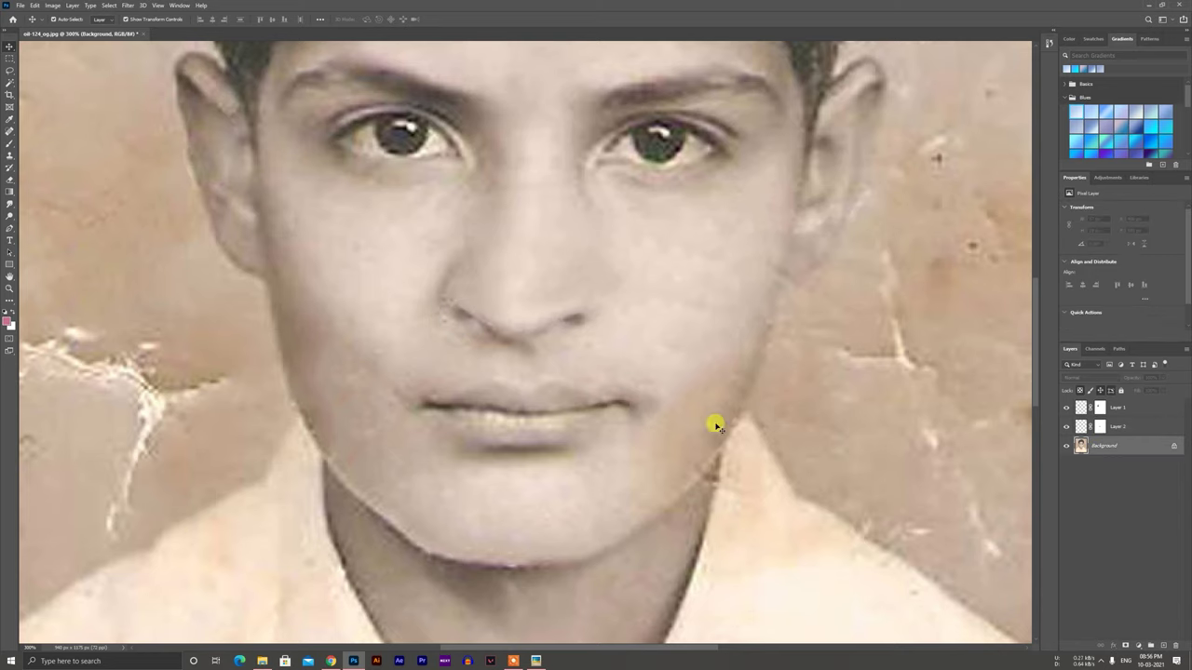
{"action": "left_click", "coordinate": [9, 131]}
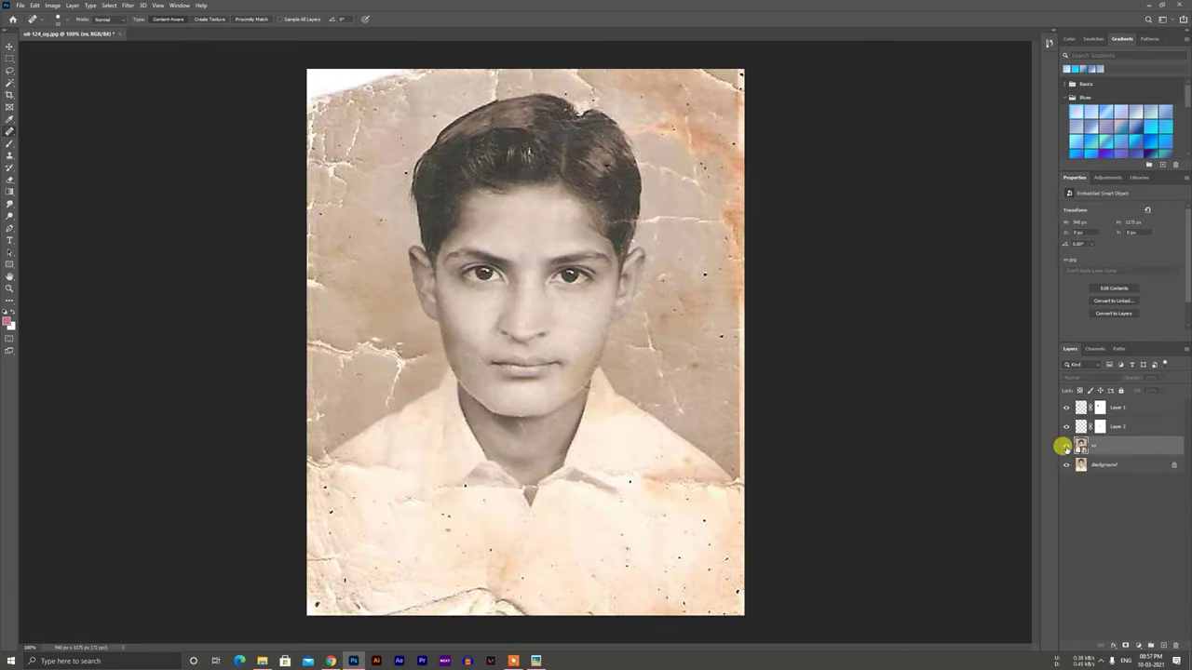
{"action": "left_click", "coordinate": [1103, 464]}
{"action": "left_click", "coordinate": [67, 19]}
{"action": "left_click_drag", "start_coordinate": [21, 45], "coordinate": [31, 46]}
{"action": "left_click_drag", "start_coordinate": [407, 348], "coordinate": [388, 400]}
{"action": "left_click_drag", "start_coordinate": [370, 352], "coordinate": [305, 349]}
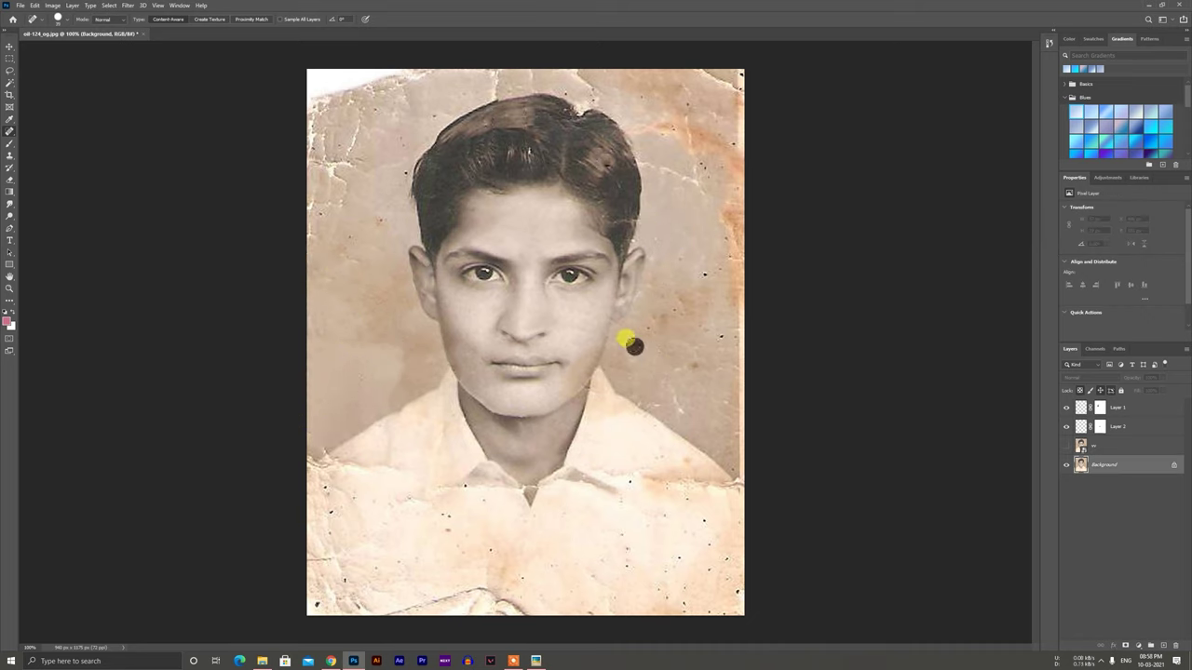
Heal the cracks, dark spots and orange stain in the backdrop right of the head, and the cracks in its upper-left area.
{"action": "left_click_drag", "start_coordinate": [703, 329], "coordinate": [687, 279]}
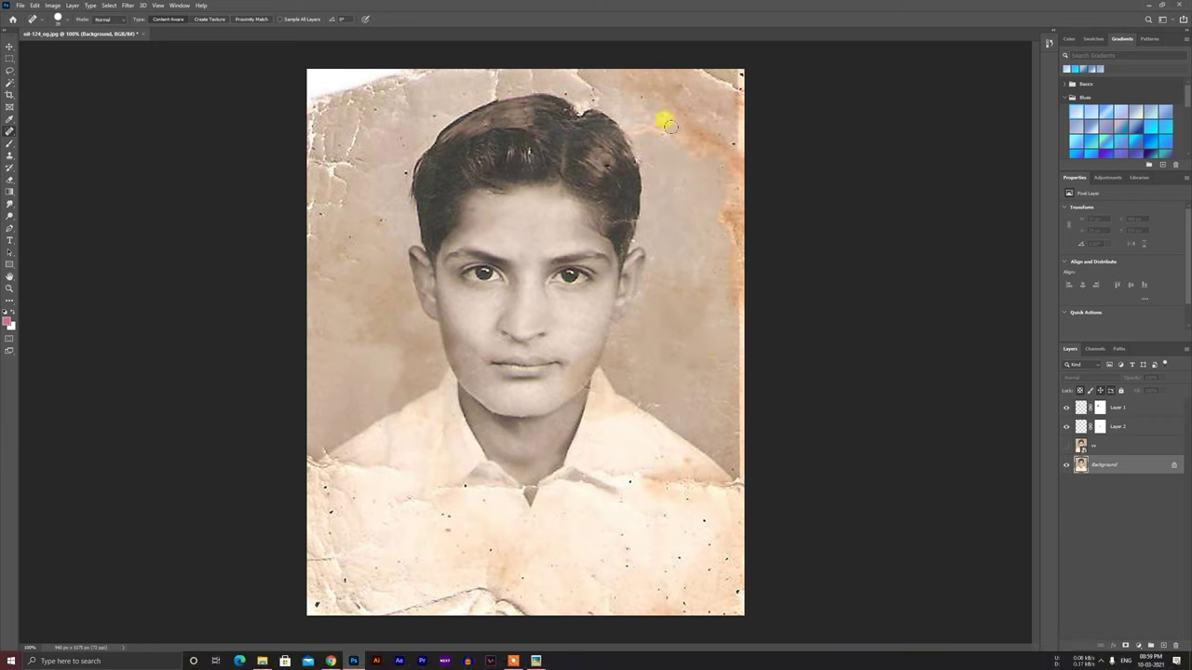
{"action": "left_click_drag", "start_coordinate": [355, 114], "coordinate": [311, 146]}
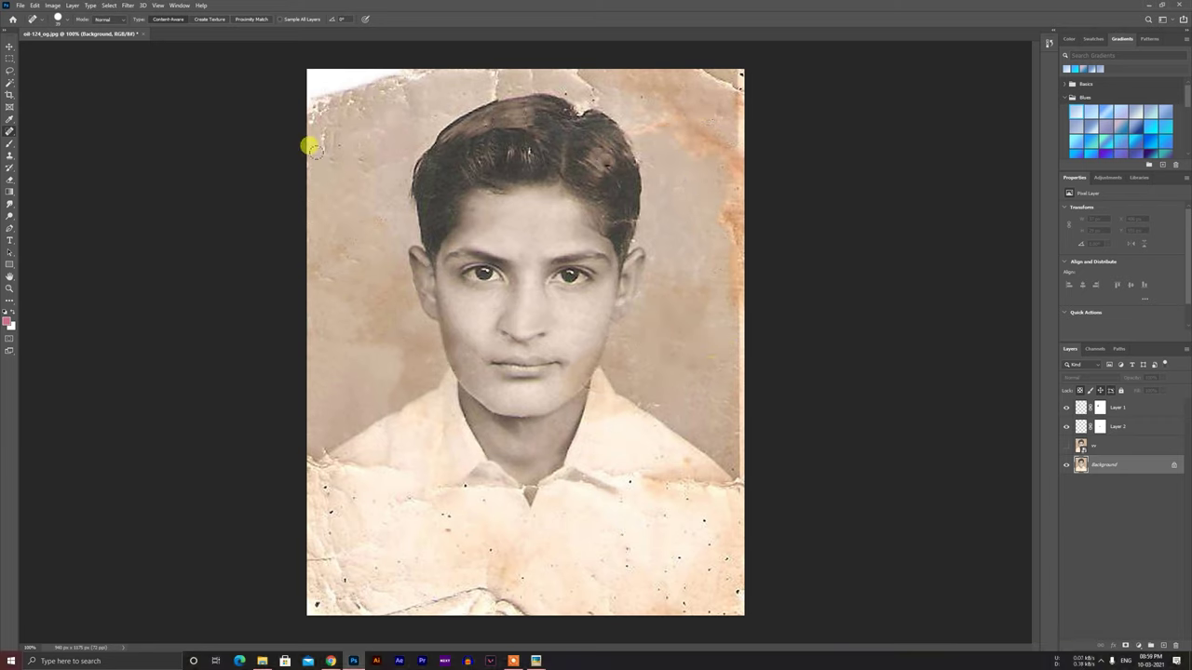
{"action": "left_click_drag", "start_coordinate": [713, 243], "coordinate": [713, 162]}
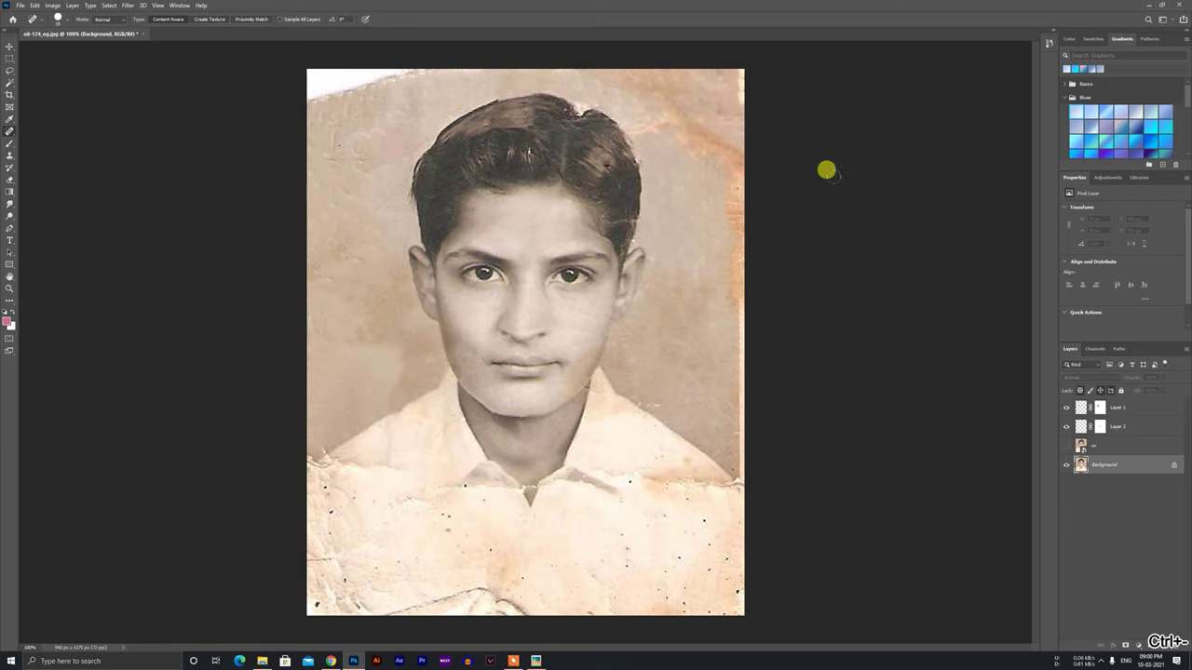
{"action": "left_click_drag", "start_coordinate": [718, 131], "coordinate": [735, 326]}
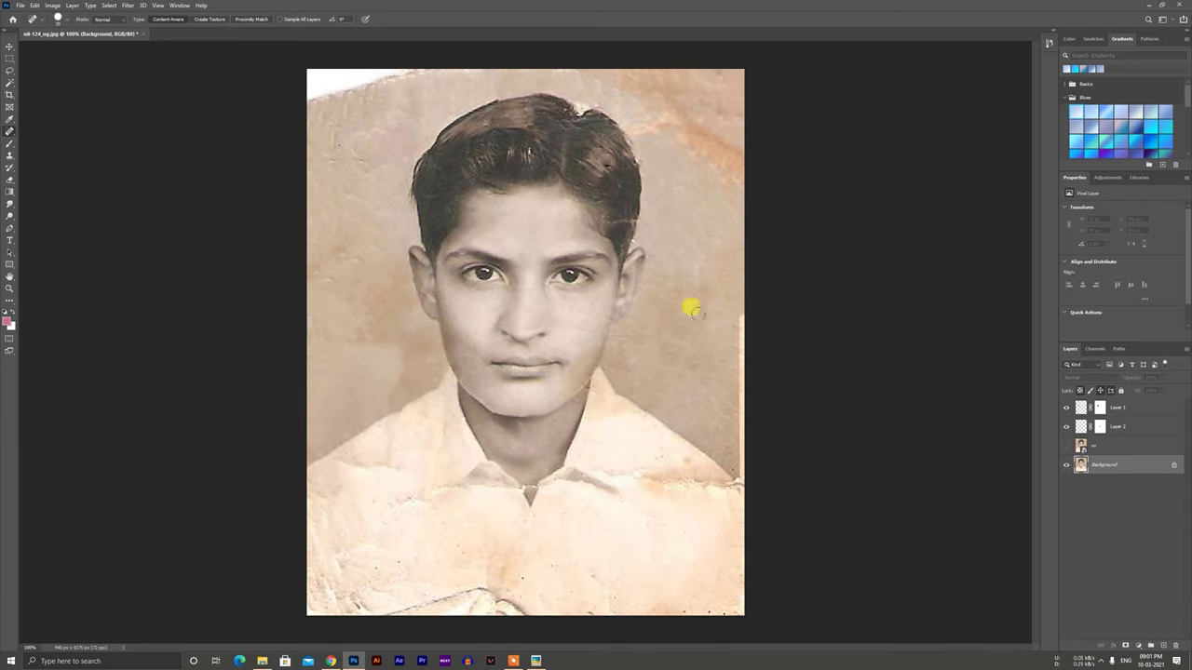
Heal the remaining upper-left backdrop mark and the crease at the shirt's bottom, comparing against the damaged original.
{"action": "left_click", "coordinate": [331, 154]}
{"action": "left_click", "coordinate": [1066, 445]}
{"action": "left_click", "coordinate": [1066, 445]}
{"action": "left_click", "coordinate": [499, 588]}
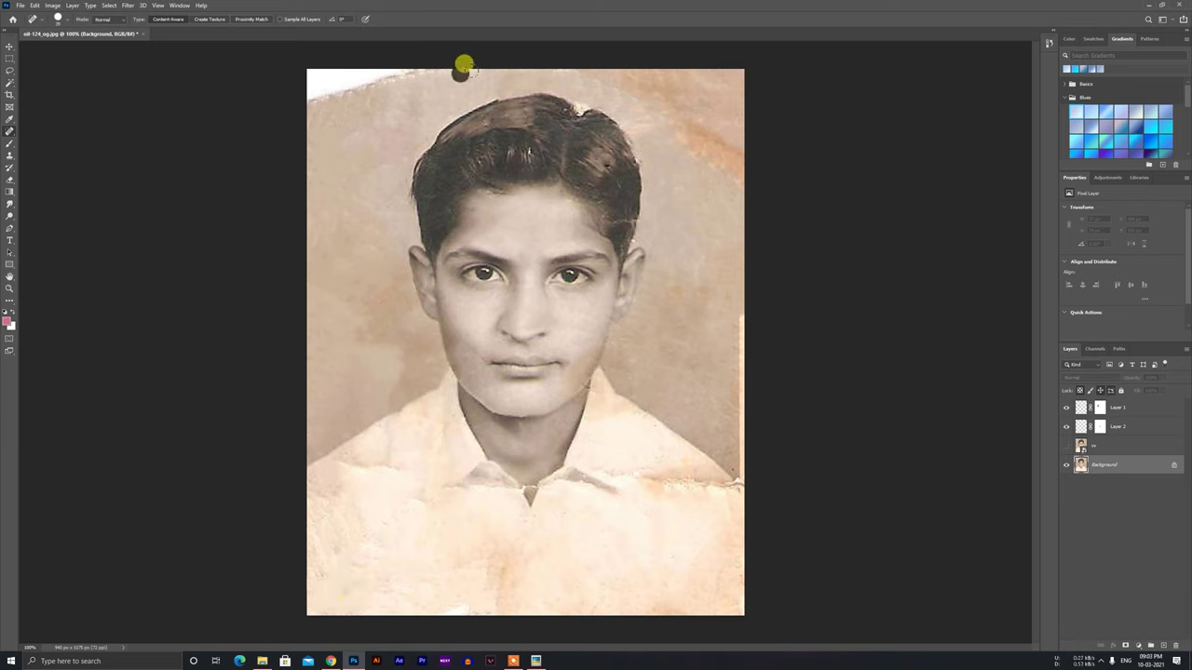
Patch the torn white upper-left corner and the discoloured right edge of the photo with the Patch tool.
{"action": "key", "text": "shift+j"}
{"action": "key", "text": "shift+j"}
{"action": "mouse_move", "coordinate": [312, 121]}
{"action": "left_mouse_down"}
{"action": "mouse_move", "coordinate": [391, 85]}
{"action": "mouse_move", "coordinate": [304, 123]}
{"action": "left_mouse_up"}
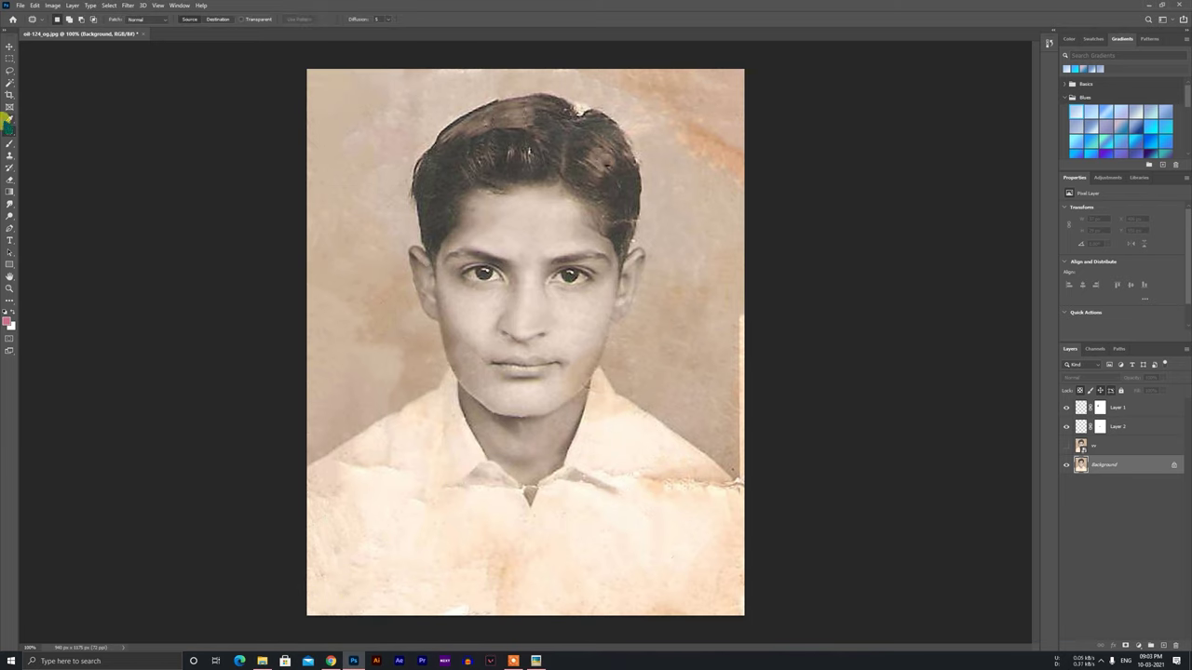
{"action": "left_click_drag", "start_coordinate": [742, 141], "coordinate": [751, 207]}
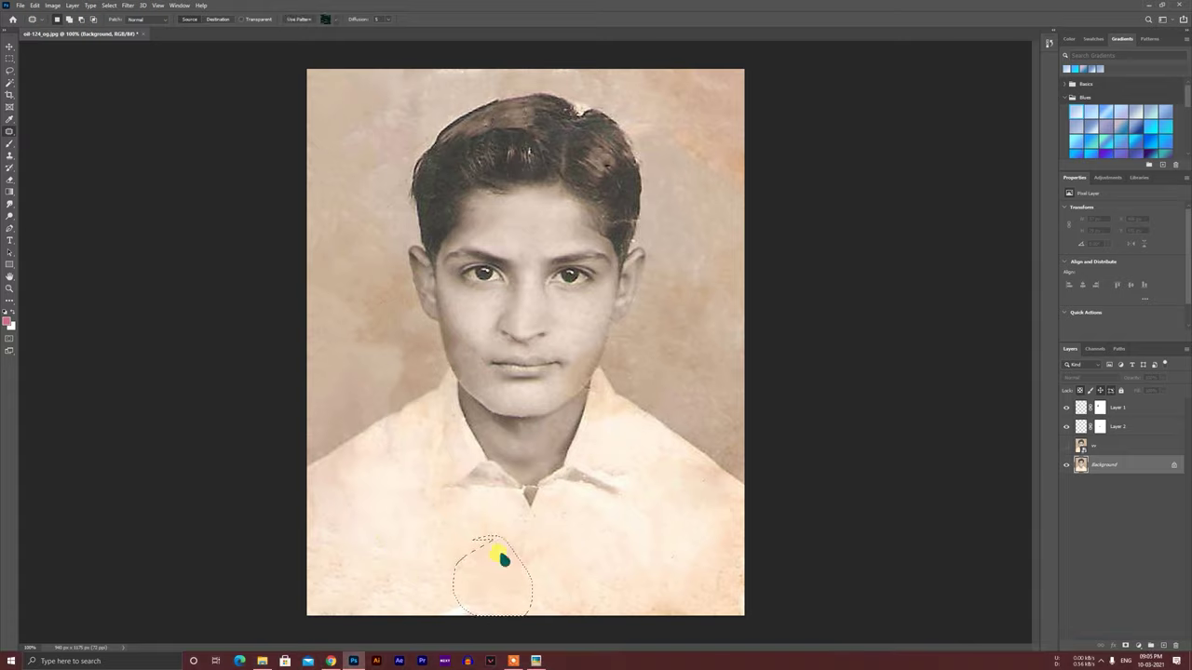
Patch the white damaged notch at the top of the hair with the Patch tool.
{"action": "key", "text": "ctrl+plus"}
{"action": "scroll", "coordinate": [705, 168], "scroll_direction": "up", "scroll_amount": 5}
{"action": "left_click_drag", "start_coordinate": [610, 147], "coordinate": [657, 169]}
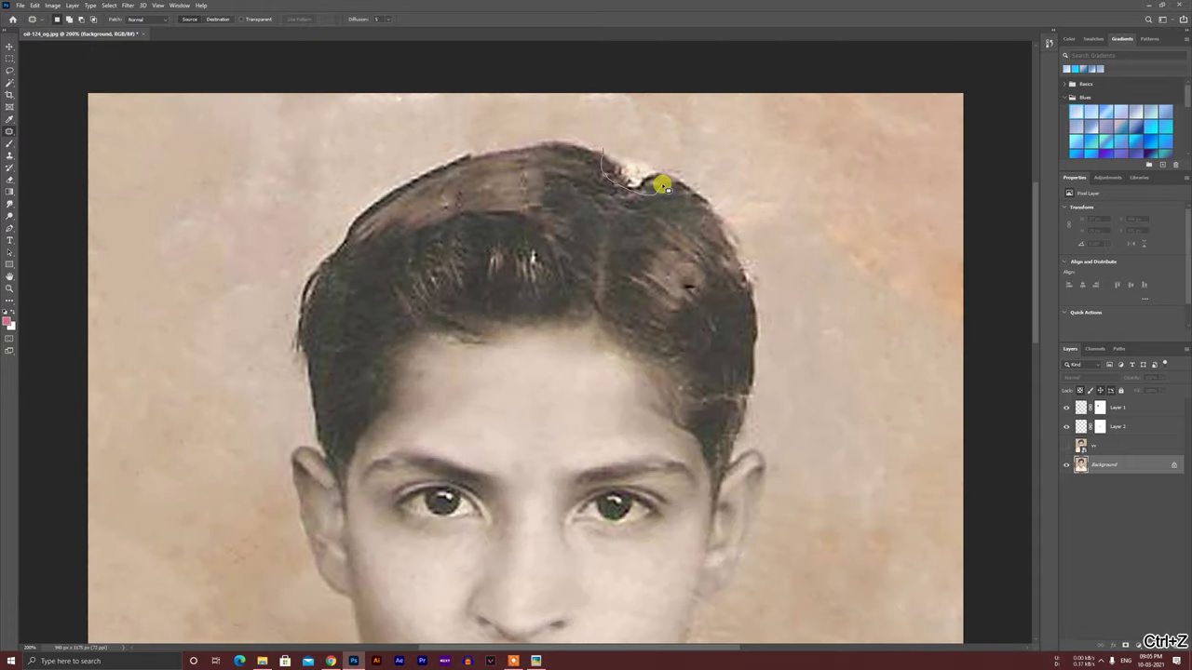
Select the Blur tool for softening the rough edge along the jaw.
{"action": "scroll", "coordinate": [617, 192], "scroll_direction": "down", "scroll_amount": 6}
{"action": "right_click", "coordinate": [9, 144]}
{"action": "right_click", "coordinate": [9, 203]}
{"action": "left_click", "coordinate": [47, 201]}
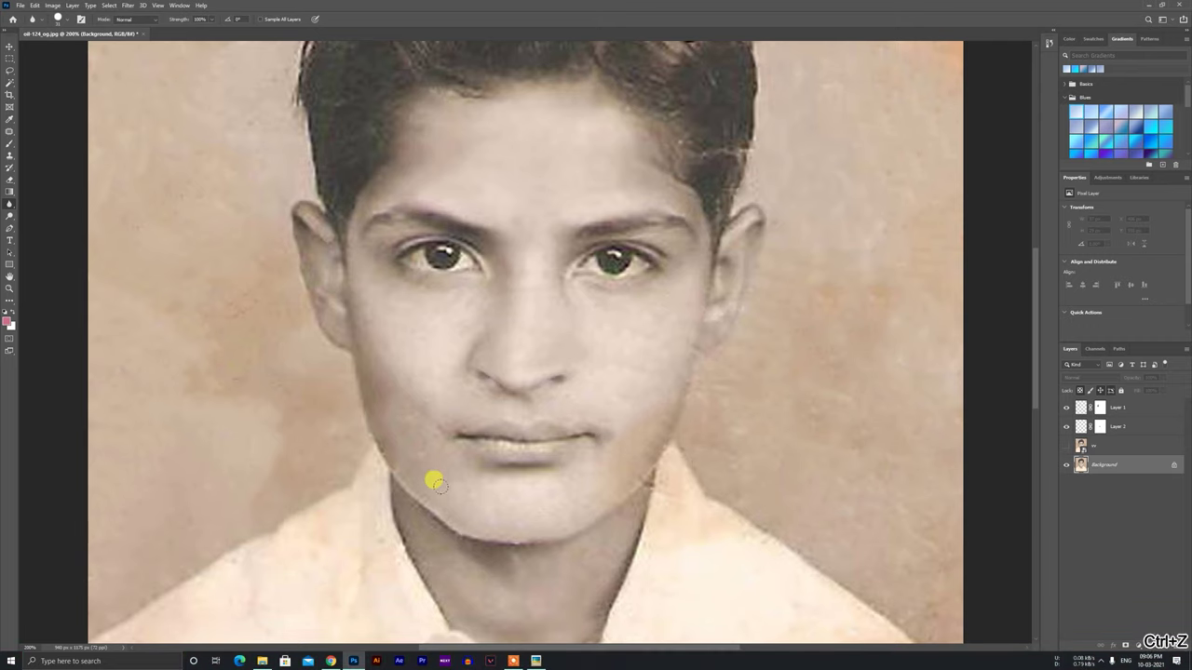
{"action": "scroll", "coordinate": [404, 410], "scroll_direction": "down", "scroll_amount": 3}
{"action": "scroll", "coordinate": [526, 487], "scroll_direction": "up", "scroll_amount": 2}
Compare the retouched portrait with the damaged original by toggling the original photo layer's visibility.
{"action": "key", "text": "ctrl+minus"}
{"action": "key", "text": "ctrl+minus"}
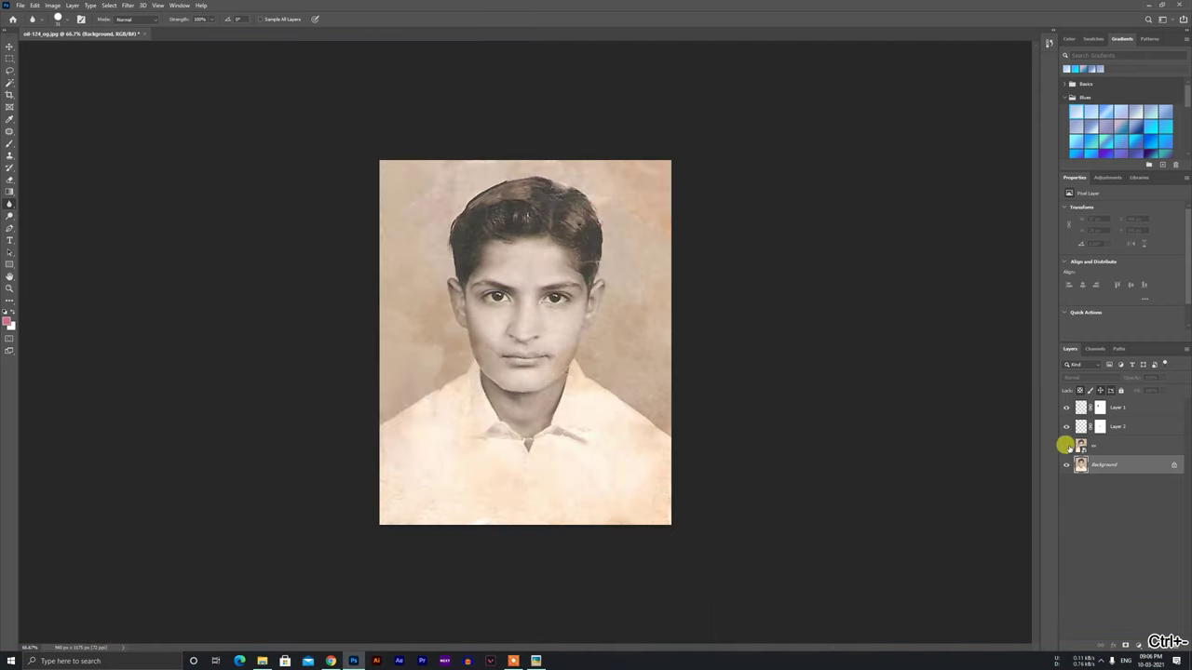
{"action": "key", "text": "ctrl+plus"}
{"action": "left_click", "coordinate": [1066, 447]}
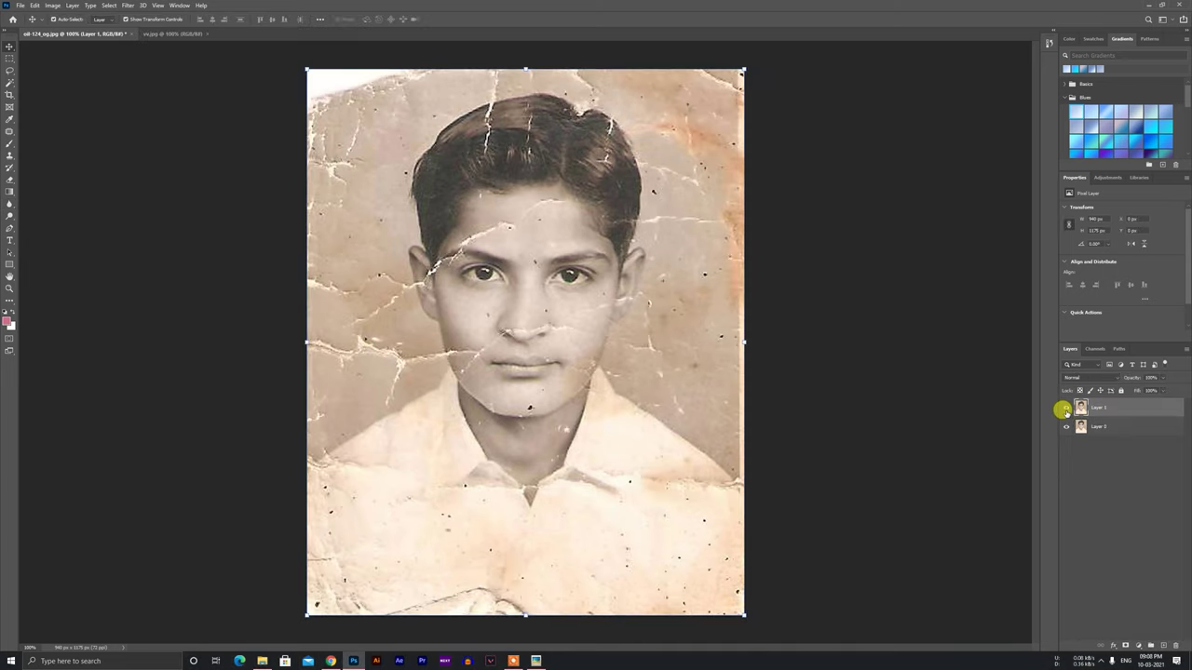
{"action": "left_click", "coordinate": [1065, 408]}
{"action": "left_click", "coordinate": [1065, 408]}
{"action": "left_click", "coordinate": [1066, 408]}
{"action": "left_click", "coordinate": [1066, 407]}
{"action": "left_click", "coordinate": [1066, 408]}
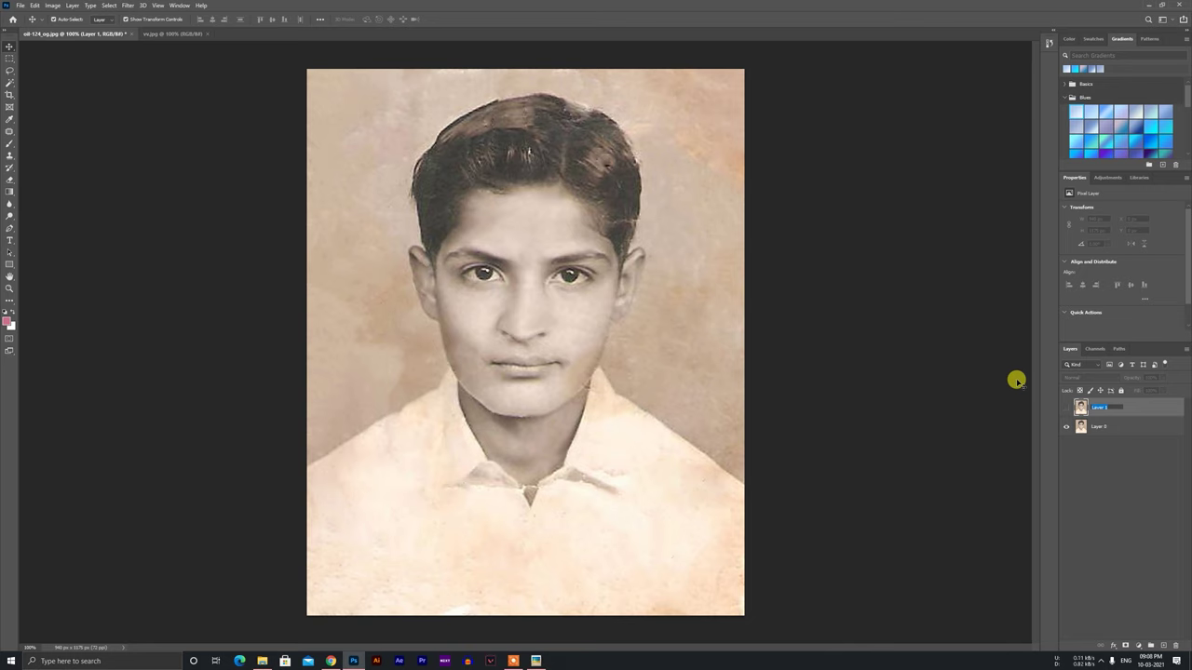
Rename the damaged original's layer as "old" and toggle it to compare with the retouched portrait.
{"action": "type", "text": "old"}
{"action": "left_click", "coordinate": [1017, 382]}
{"action": "left_click", "coordinate": [1066, 407]}
{"action": "left_click", "coordinate": [1066, 408]}
Convert the retouched portrait layer to black and white and compare it with the old photo.
{"action": "left_click", "coordinate": [1108, 426]}
{"action": "left_click", "coordinate": [52, 5]}
{"action": "left_click", "coordinate": [189, 98]}
{"action": "left_click", "coordinate": [784, 201]}
{"action": "left_click", "coordinate": [1065, 409]}
{"action": "left_click", "coordinate": [1065, 408]}
{"action": "key", "text": "ctrl+minus"}
{"action": "left_click", "coordinate": [177, 246]}
Duplicate the black-and-white portrait layer, hide the copy and name it "backup".
{"action": "left_click", "coordinate": [1125, 426]}
{"action": "key", "text": "ctrl+j"}
{"action": "left_click", "coordinate": [1066, 426]}
{"action": "left_click", "coordinate": [1114, 449]}
{"action": "double_click", "coordinate": [1101, 426]}
{"action": "type", "text": "backup"}
Add a new layer above the visible portrait and choose a foreground colour for the Brush tool.
{"action": "left_click", "coordinate": [1109, 449]}
{"action": "left_click", "coordinate": [9, 143]}
{"action": "left_click", "coordinate": [59, 20]}
{"action": "left_click", "coordinate": [1163, 646]}
{"action": "left_click", "coordinate": [6, 322]}
{"action": "left_click", "coordinate": [284, 333]}
Try a brush stroke across the backdrop, change the foreground colour to dark blue and undo the trial painting.
{"action": "mouse_move", "coordinate": [321, 74]}
{"action": "left_mouse_down"}
{"action": "mouse_move", "coordinate": [298, 437]}
{"action": "mouse_move", "coordinate": [633, 70]}
{"action": "mouse_move", "coordinate": [559, 103]}
{"action": "mouse_move", "coordinate": [731, 138]}
{"action": "left_mouse_up"}
{"action": "left_click", "coordinate": [6, 321]}
{"action": "left_click", "coordinate": [202, 370]}
{"action": "left_click", "coordinate": [192, 403]}
{"action": "left_click", "coordinate": [285, 334]}
{"action": "key", "text": "ctrl+z"}
{"action": "key", "text": "ctrl+z"}
Enlarge the brush, set its opacity to 100% and paint dark blue over the backdrop and figure on the new layer.
{"action": "left_click", "coordinate": [213, 20]}
{"action": "left_click", "coordinate": [59, 20]}
{"action": "left_click_drag", "start_coordinate": [62, 46], "coordinate": [69, 46]}
{"action": "mouse_move", "coordinate": [323, 167]}
{"action": "left_mouse_down"}
{"action": "mouse_move", "coordinate": [789, 155]}
{"action": "mouse_move", "coordinate": [615, 253]}
{"action": "mouse_move", "coordinate": [633, 346]}
{"action": "mouse_move", "coordinate": [609, 401]}
{"action": "mouse_move", "coordinate": [670, 456]}
{"action": "left_mouse_up"}
Set the blue layer's opacity to 70% and its blend mode to Pin Light.
{"action": "left_click_drag", "start_coordinate": [1125, 375], "coordinate": [1149, 394]}
{"action": "left_click", "coordinate": [1087, 378]}
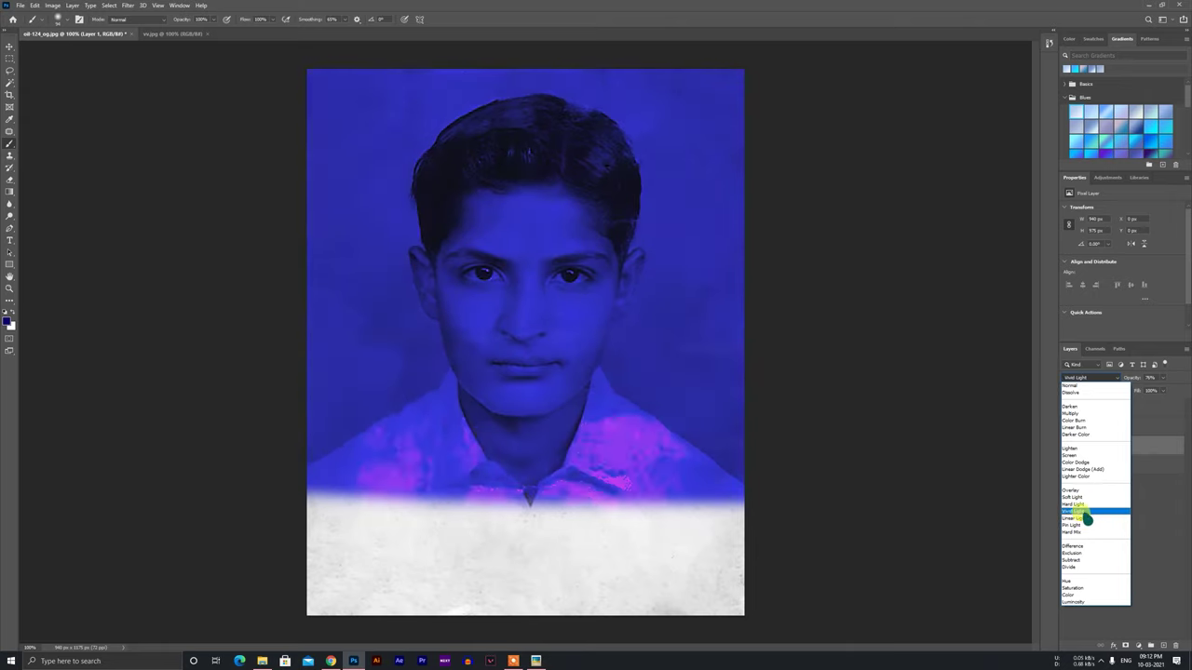
{"action": "left_click", "coordinate": [1082, 525]}
Add a mask to the blue layer and paint black over the face, hair and shirt to remove the blue from the figure.
{"action": "left_click", "coordinate": [1125, 645]}
{"action": "mouse_move", "coordinate": [495, 149]}
{"action": "left_mouse_down"}
{"action": "mouse_move", "coordinate": [523, 108]}
{"action": "mouse_move", "coordinate": [466, 245]}
{"action": "mouse_move", "coordinate": [431, 176]}
{"action": "mouse_move", "coordinate": [457, 164]}
{"action": "mouse_move", "coordinate": [297, 493]}
{"action": "mouse_move", "coordinate": [571, 391]}
{"action": "mouse_move", "coordinate": [460, 358]}
{"action": "left_mouse_up"}
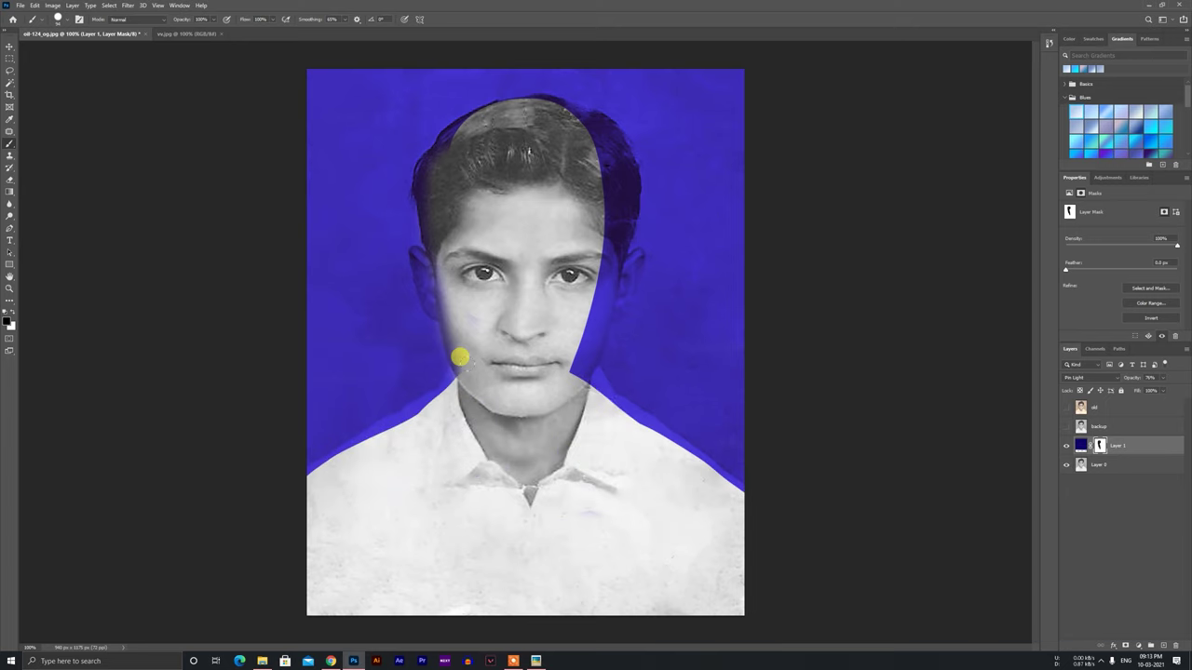
{"action": "left_click_drag", "start_coordinate": [438, 297], "coordinate": [531, 165]}
{"action": "mouse_move", "coordinate": [303, 487]}
{"action": "left_mouse_down"}
{"action": "mouse_move", "coordinate": [564, 450]}
{"action": "mouse_move", "coordinate": [492, 266]}
{"action": "mouse_move", "coordinate": [540, 276]}
{"action": "mouse_move", "coordinate": [602, 434]}
{"action": "left_mouse_up"}
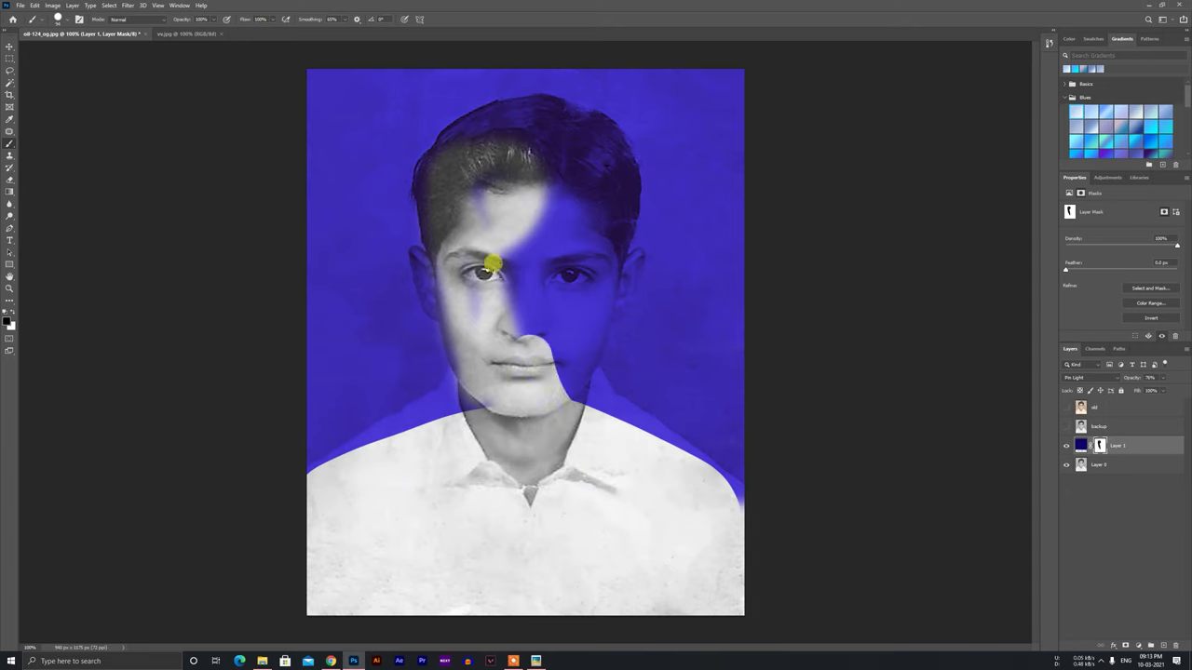
{"action": "left_click_drag", "start_coordinate": [682, 463], "coordinate": [615, 411]}
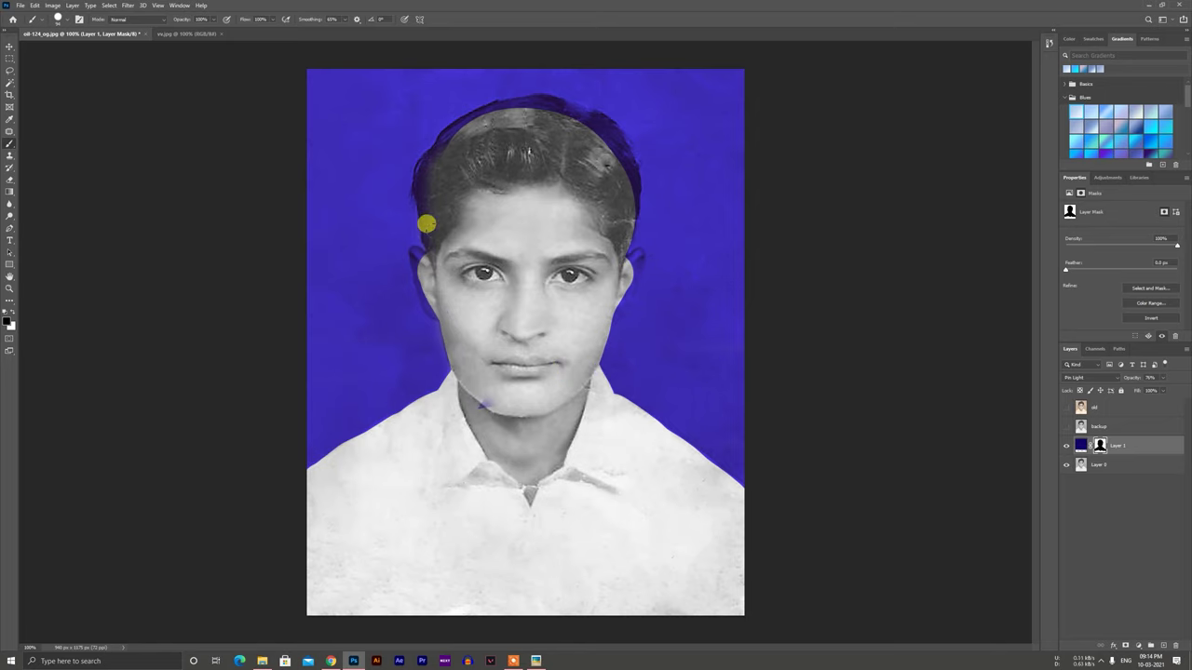
{"action": "left_click_drag", "start_coordinate": [457, 114], "coordinate": [635, 207]}
Mask out the leftover blue on the jaw and beside the left ear with a smaller soft brush.
{"action": "key", "text": "ctrl+plus"}
{"action": "left_click_drag", "start_coordinate": [434, 473], "coordinate": [458, 456]}
{"action": "left_click", "coordinate": [66, 20]}
{"action": "left_click", "coordinate": [53, 131]}
{"action": "left_click", "coordinate": [308, 167]}
{"action": "key", "text": "ctrl+plus"}
{"action": "key", "text": "ctrl+plus"}
{"action": "scroll", "coordinate": [359, 208], "scroll_direction": "left", "scroll_amount": 1}
{"action": "left_click_drag", "start_coordinate": [246, 246], "coordinate": [191, 173]}
Lower the brush smoothing to 12% and mask the blue off the left ear and left edge of the hair.
{"action": "scroll", "coordinate": [191, 173], "scroll_direction": "up", "scroll_amount": 3}
{"action": "left_click", "coordinate": [345, 20]}
{"action": "left_click_drag", "start_coordinate": [346, 28], "coordinate": [322, 29]}
{"action": "left_click_drag", "start_coordinate": [207, 407], "coordinate": [142, 202]}
{"action": "scroll", "coordinate": [135, 197], "scroll_direction": "up", "scroll_amount": 6}
{"action": "left_click_drag", "start_coordinate": [168, 319], "coordinate": [183, 176]}
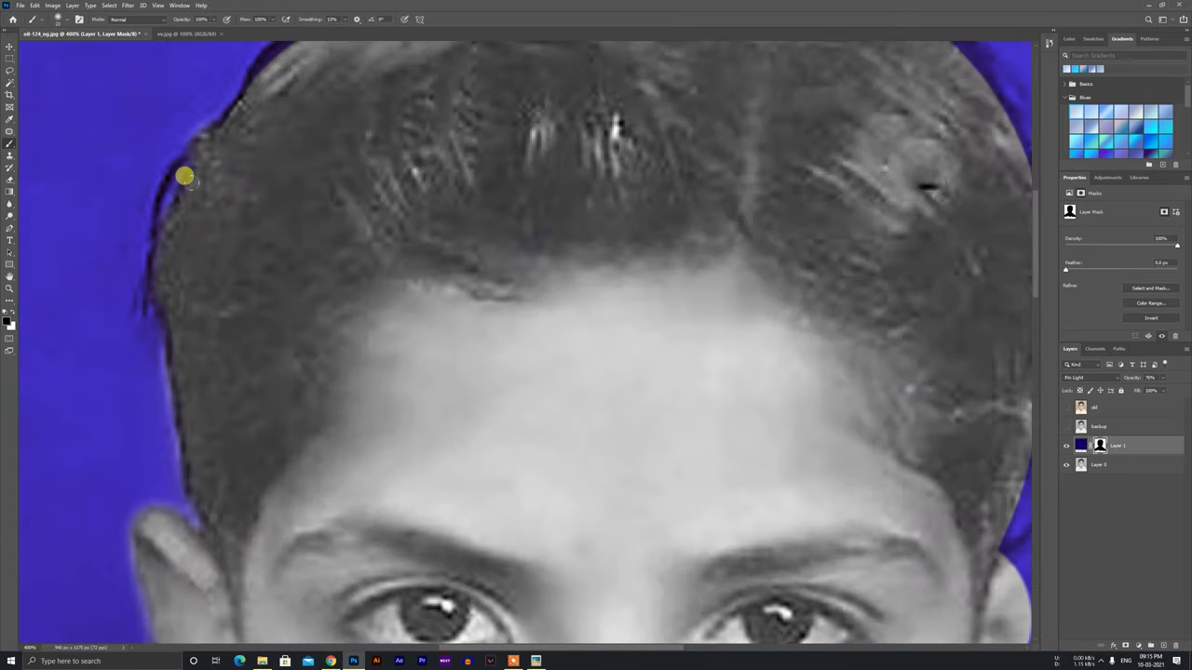
Mask the blue off the top and right edge of the hair.
{"action": "key", "text": "ctrl+minus"}
{"action": "key", "text": "ctrl+minus"}
{"action": "key", "text": "ctrl+minus"}
{"action": "key", "text": "ctrl+minus"}
{"action": "key", "text": "ctrl+plus"}
{"action": "key", "text": "ctrl+plus"}
{"action": "mouse_move", "coordinate": [553, 97]}
{"action": "left_mouse_down"}
{"action": "mouse_move", "coordinate": [740, 213]}
{"action": "mouse_move", "coordinate": [758, 409]}
{"action": "left_mouse_up"}
{"action": "scroll", "coordinate": [654, 482], "scroll_direction": "down", "scroll_amount": 3}
{"action": "key", "text": "ctrl+minus"}
{"action": "key", "text": "ctrl+minus"}
{"action": "key", "text": "ctrl+minus"}
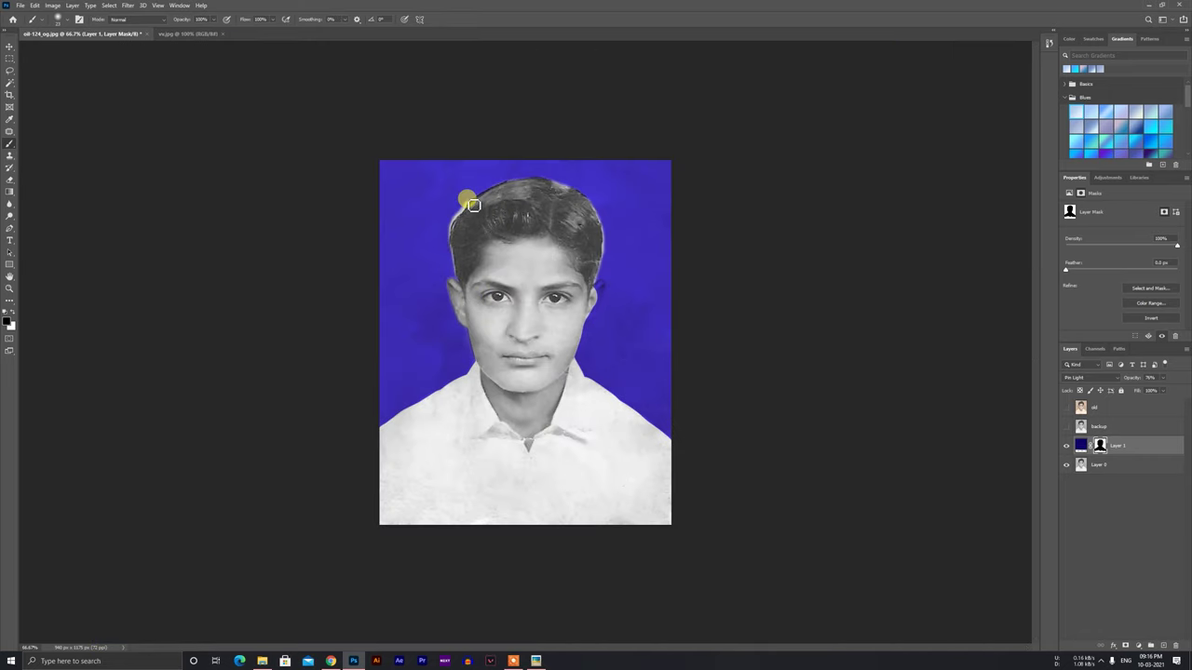
Mask the remaining blue off the right ear.
{"action": "key", "text": "ctrl+plus"}
{"action": "key", "text": "ctrl+plus"}
{"action": "scroll", "coordinate": [710, 353], "scroll_direction": "up", "scroll_amount": 1}
{"action": "mouse_move", "coordinate": [710, 353]}
{"action": "left_mouse_down"}
{"action": "mouse_move", "coordinate": [752, 357]}
{"action": "mouse_move", "coordinate": [727, 417]}
{"action": "left_mouse_up"}
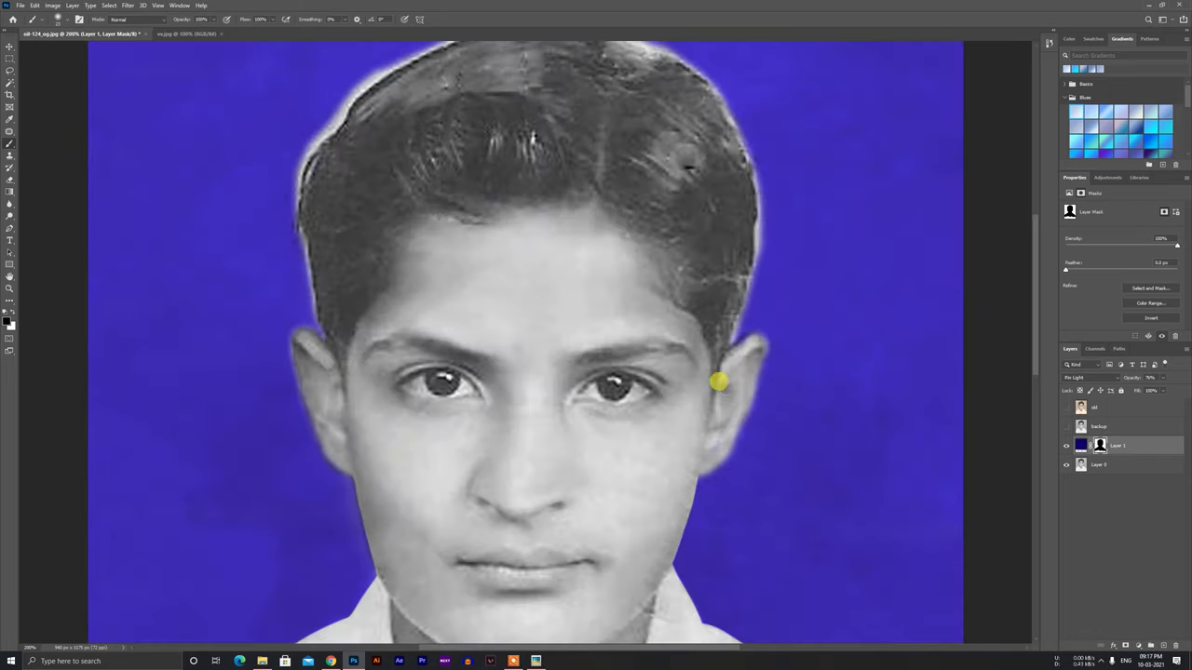
Restore the blue backdrop on the mask over the pale halo around the right side and top of the hair.
{"action": "scroll", "coordinate": [668, 463], "scroll_direction": "up", "scroll_amount": 2}
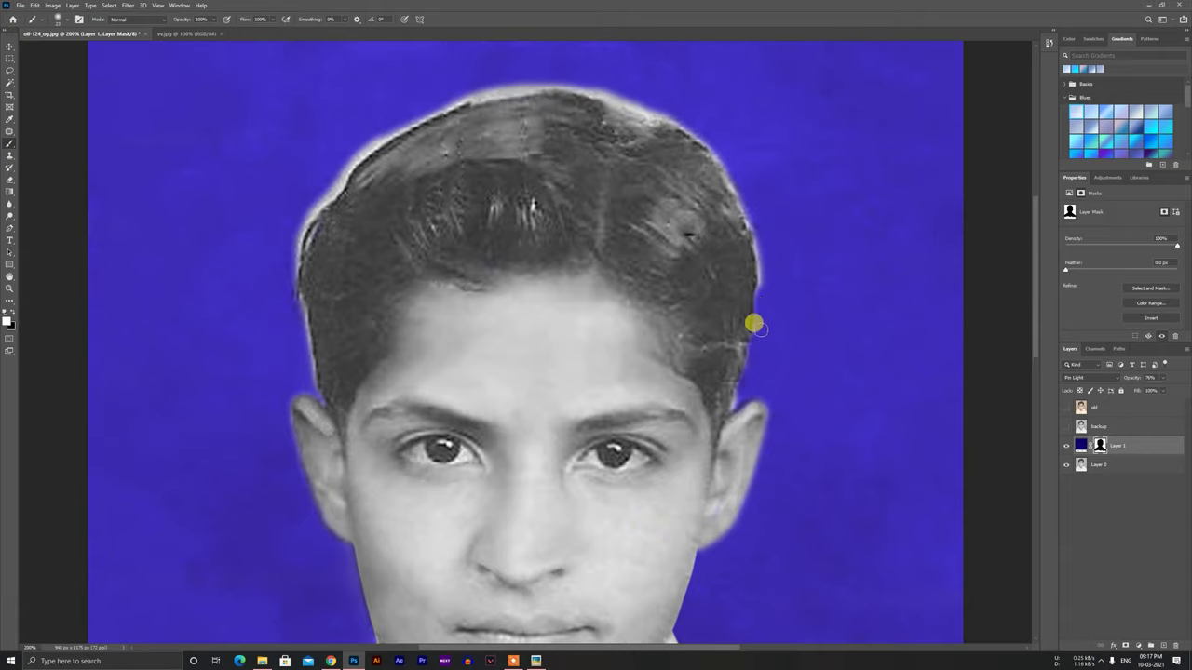
{"action": "scroll", "coordinate": [691, 204], "scroll_direction": "up", "scroll_amount": 2}
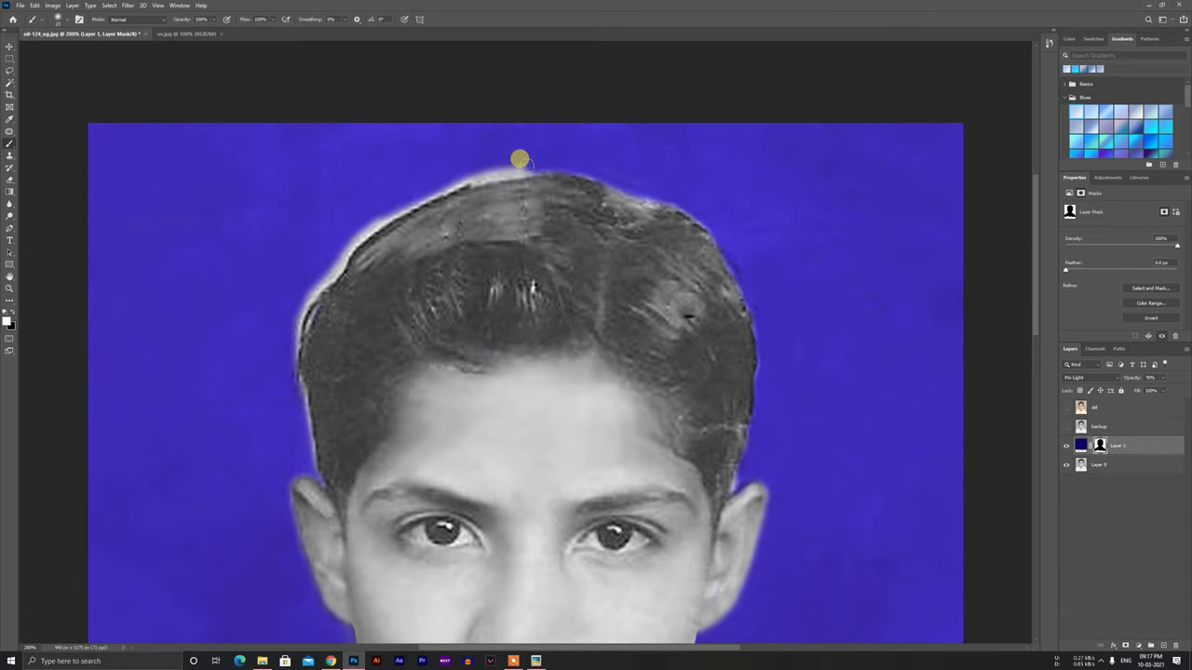
{"action": "left_click_drag", "start_coordinate": [520, 160], "coordinate": [420, 185]}
{"action": "scroll", "coordinate": [493, 263], "scroll_direction": "down", "scroll_amount": 8}
{"action": "left_click_drag", "start_coordinate": [494, 263], "coordinate": [658, 447]}
Restore the blue over the pale fringe along the left edge of the hair with a smaller brush.
{"action": "key", "text": "ctrl+plus"}
{"action": "key", "text": "ctrl+plus"}
{"action": "key", "text": "ctrl+plus"}
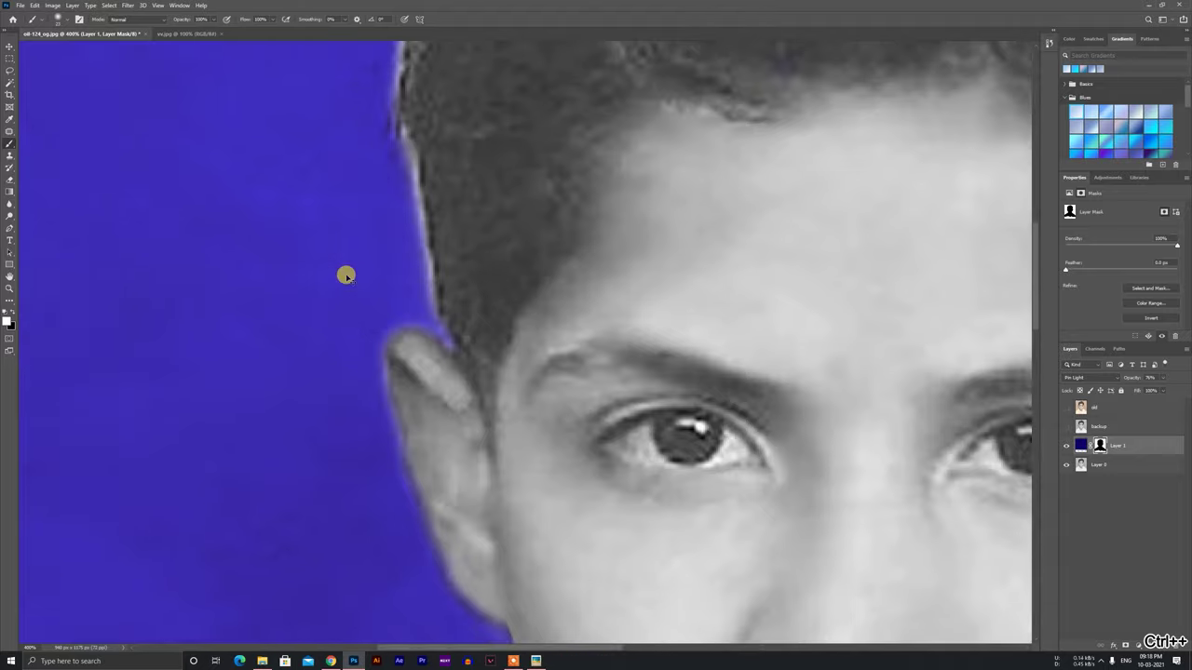
{"action": "left_click", "coordinate": [61, 19]}
{"action": "left_click_drag", "start_coordinate": [56, 46], "coordinate": [51, 45]}
{"action": "left_click_drag", "start_coordinate": [405, 293], "coordinate": [416, 321]}
{"action": "key", "text": "ctrl+z"}
{"action": "scroll", "coordinate": [353, 102], "scroll_direction": "up", "scroll_amount": 6}
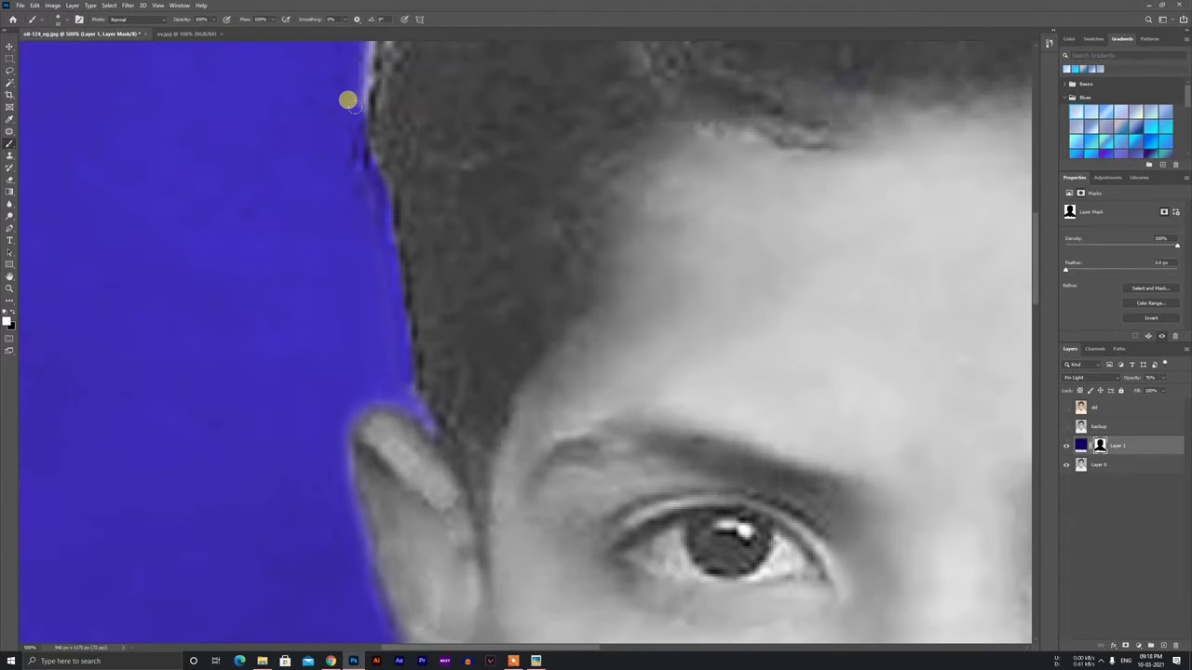
{"action": "scroll", "coordinate": [396, 205], "scroll_direction": "up", "scroll_amount": 4}
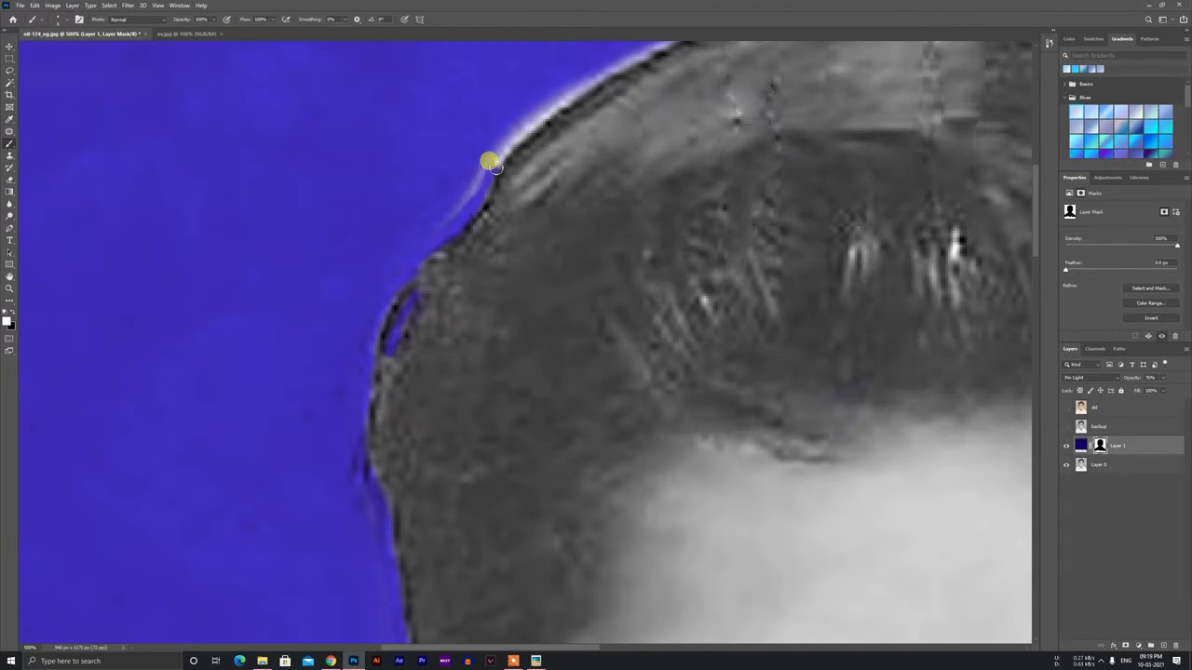
{"action": "left_click_drag", "start_coordinate": [495, 168], "coordinate": [447, 221]}
Restore the blue backdrop tightly along the upper-left curve and top edge of the hair.
{"action": "scroll", "coordinate": [508, 150], "scroll_direction": "up", "scroll_amount": 4}
{"action": "left_click_drag", "start_coordinate": [512, 293], "coordinate": [642, 207]}
{"action": "scroll", "coordinate": [500, 289], "scroll_direction": "right", "scroll_amount": 3}
{"action": "scroll", "coordinate": [512, 303], "scroll_direction": "up", "scroll_amount": 3}
{"action": "left_click_drag", "start_coordinate": [566, 306], "coordinate": [865, 226]}
Clean up the backdrop mask along the upper-right hair edge and down the right side of the head.
{"action": "scroll", "coordinate": [865, 227], "scroll_direction": "right", "scroll_amount": 5}
{"action": "left_click_drag", "start_coordinate": [618, 224], "coordinate": [929, 304]}
{"action": "left_click_drag", "start_coordinate": [786, 264], "coordinate": [872, 282]}
{"action": "scroll", "coordinate": [875, 288], "scroll_direction": "right", "scroll_amount": 3}
{"action": "left_click_drag", "start_coordinate": [817, 318], "coordinate": [886, 370]}
{"action": "key", "text": "ctrl+minus"}
{"action": "scroll", "coordinate": [875, 296], "scroll_direction": "down", "scroll_amount": 4}
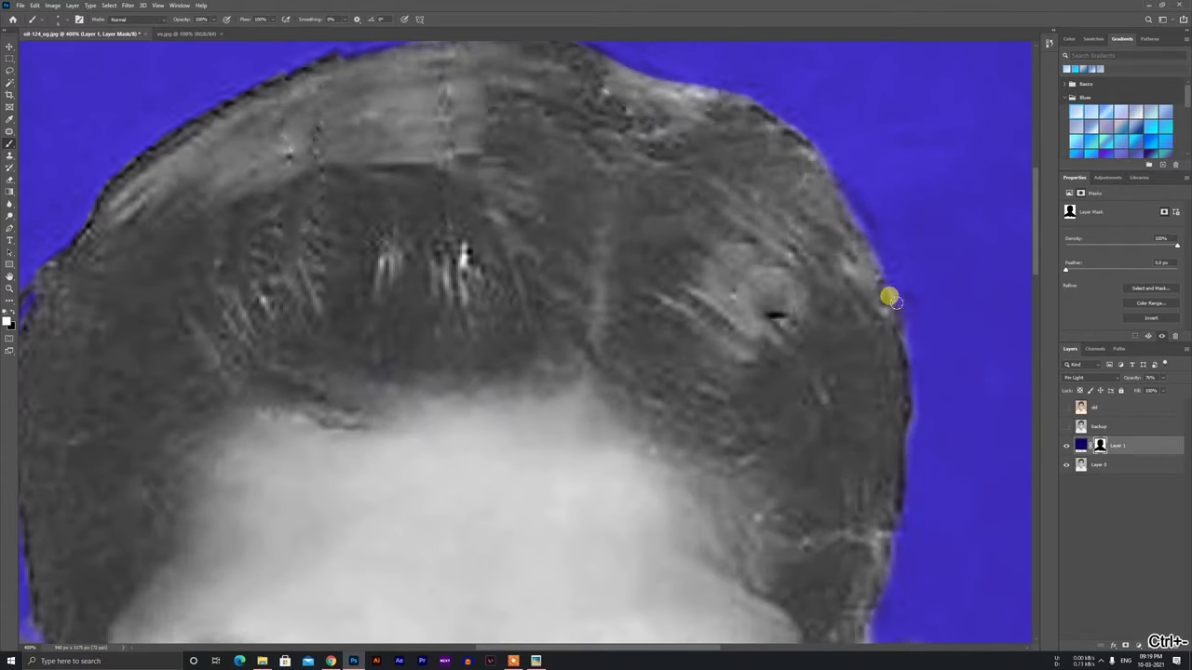
{"action": "scroll", "coordinate": [918, 489], "scroll_direction": "down", "scroll_amount": 8}
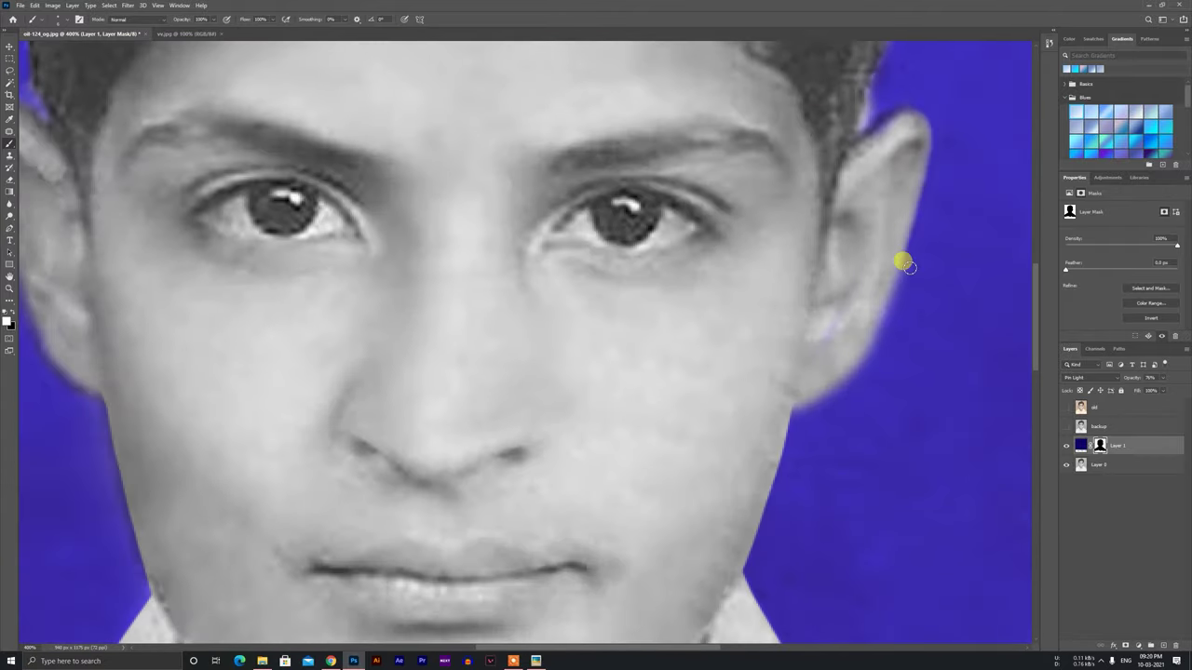
{"action": "scroll", "coordinate": [857, 459], "scroll_direction": "down", "scroll_amount": 2}
Try the Color Burn blend mode at 100% opacity on the backdrop layer.
{"action": "key", "text": "ctrl+minus"}
{"action": "key", "text": "ctrl+minus"}
{"action": "key", "text": "ctrl+minus"}
{"action": "left_click", "coordinate": [1091, 377]}
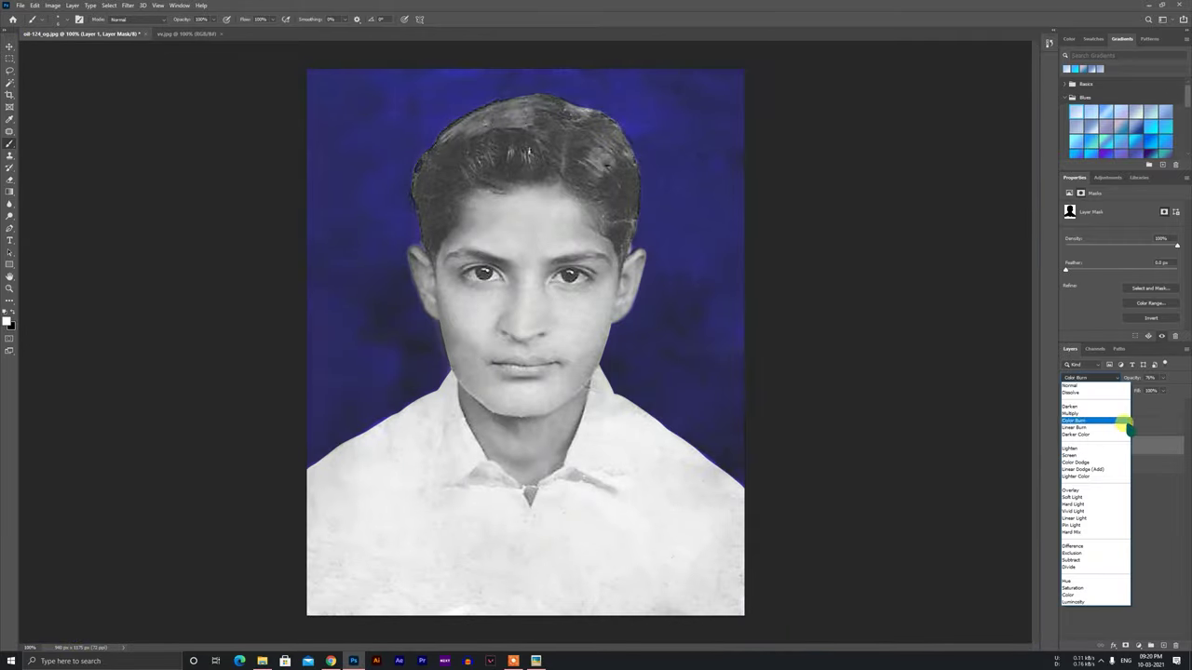
{"action": "left_click", "coordinate": [1105, 420]}
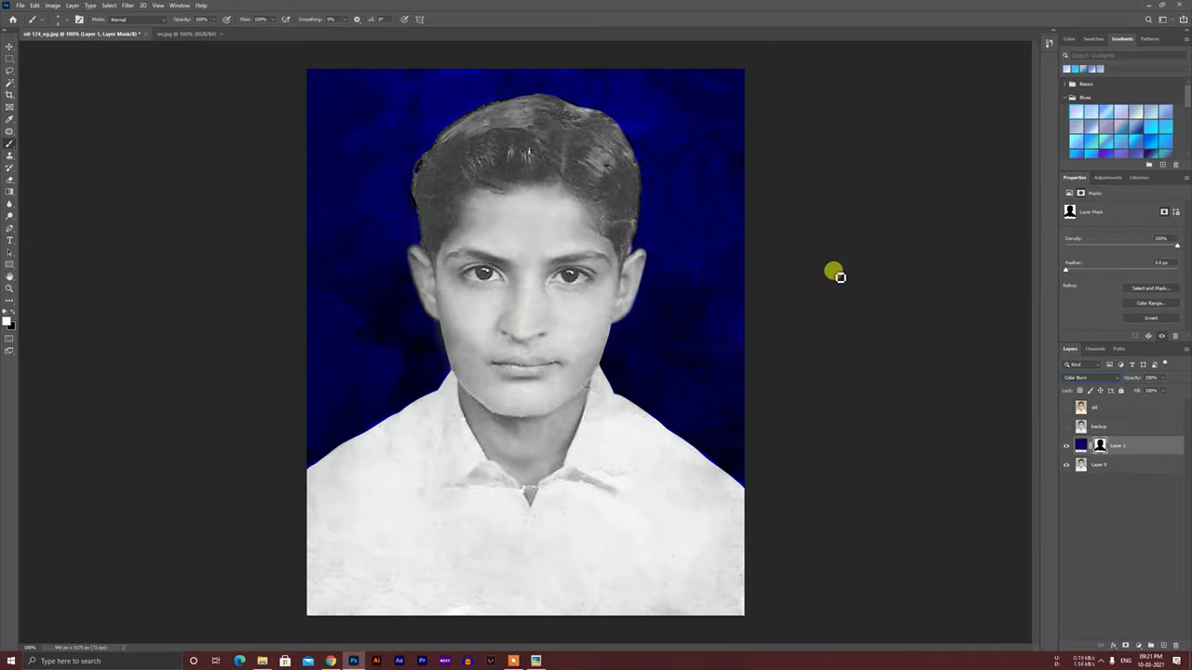
Target the backdrop layer's image instead of its mask and try painting it with a newly picked blue.
{"action": "left_click", "coordinate": [1079, 445]}
{"action": "left_click", "coordinate": [7, 322]}
{"action": "left_click_drag", "start_coordinate": [202, 377], "coordinate": [201, 404]}
{"action": "left_click", "coordinate": [189, 340]}
{"action": "left_click", "coordinate": [285, 333]}
{"action": "mouse_move", "coordinate": [308, 237]}
{"action": "left_mouse_down"}
{"action": "mouse_move", "coordinate": [325, 251]}
{"action": "mouse_move", "coordinate": [315, 359]}
{"action": "left_mouse_up"}
{"action": "key", "text": "ctrl+z"}
Repaint the backdrop in a light blue with the layer's blend mode set to Normal.
{"action": "left_click", "coordinate": [6, 322]}
{"action": "left_click", "coordinate": [185, 391]}
{"action": "left_click", "coordinate": [284, 333]}
{"action": "key", "text": "ctrl+z"}
{"action": "left_click", "coordinate": [1096, 378]}
{"action": "left_click", "coordinate": [1092, 381]}
{"action": "left_click_drag", "start_coordinate": [317, 159], "coordinate": [577, 84]}
Pick skin-tone colours and lay out a palette of six round swatches beside the portrait on a separate layer.
{"action": "left_click", "coordinate": [7, 321]}
{"action": "left_click", "coordinate": [200, 365]}
{"action": "left_click", "coordinate": [133, 337]}
{"action": "left_click", "coordinate": [285, 333]}
{"action": "mouse_move", "coordinate": [340, 233]}
{"action": "left_mouse_down"}
{"action": "mouse_move", "coordinate": [338, 24]}
{"action": "mouse_move", "coordinate": [569, 29]}
{"action": "mouse_move", "coordinate": [737, 476]}
{"action": "left_mouse_up"}
{"action": "key", "text": "ctrl+z"}
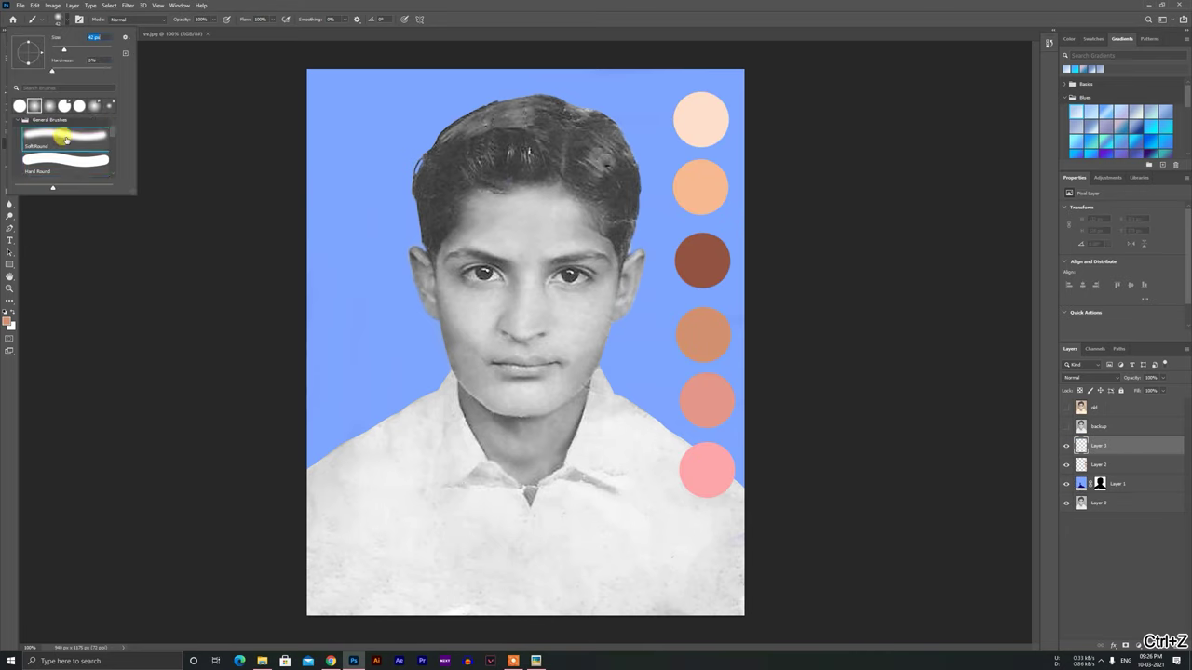
Paint the face, ears and neck on Layer 3 with the tan skin colour and a 42 px soft round brush.
{"action": "mouse_move", "coordinate": [452, 239]}
{"action": "left_mouse_down"}
{"action": "mouse_move", "coordinate": [564, 206]}
{"action": "mouse_move", "coordinate": [557, 222]}
{"action": "mouse_move", "coordinate": [477, 248]}
{"action": "mouse_move", "coordinate": [563, 292]}
{"action": "left_mouse_up"}
{"action": "mouse_move", "coordinate": [625, 268]}
{"action": "left_mouse_down"}
{"action": "mouse_move", "coordinate": [606, 318]}
{"action": "mouse_move", "coordinate": [559, 298]}
{"action": "left_mouse_up"}
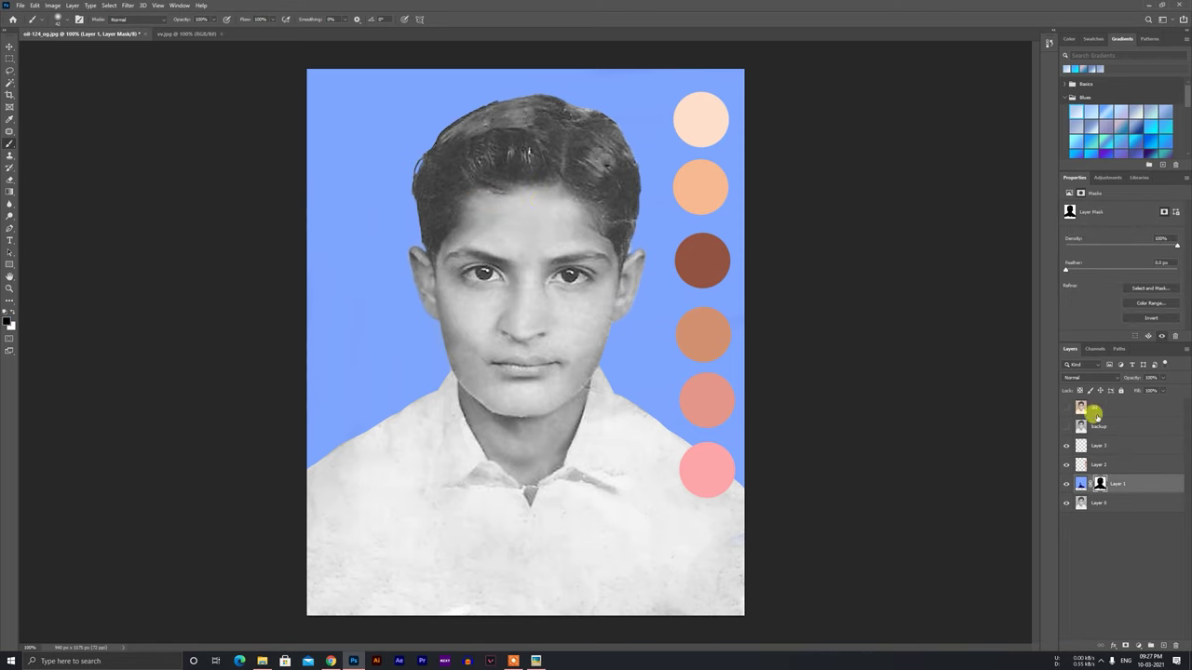
{"action": "left_click", "coordinate": [1098, 445]}
{"action": "left_click_drag", "start_coordinate": [489, 191], "coordinate": [467, 240]}
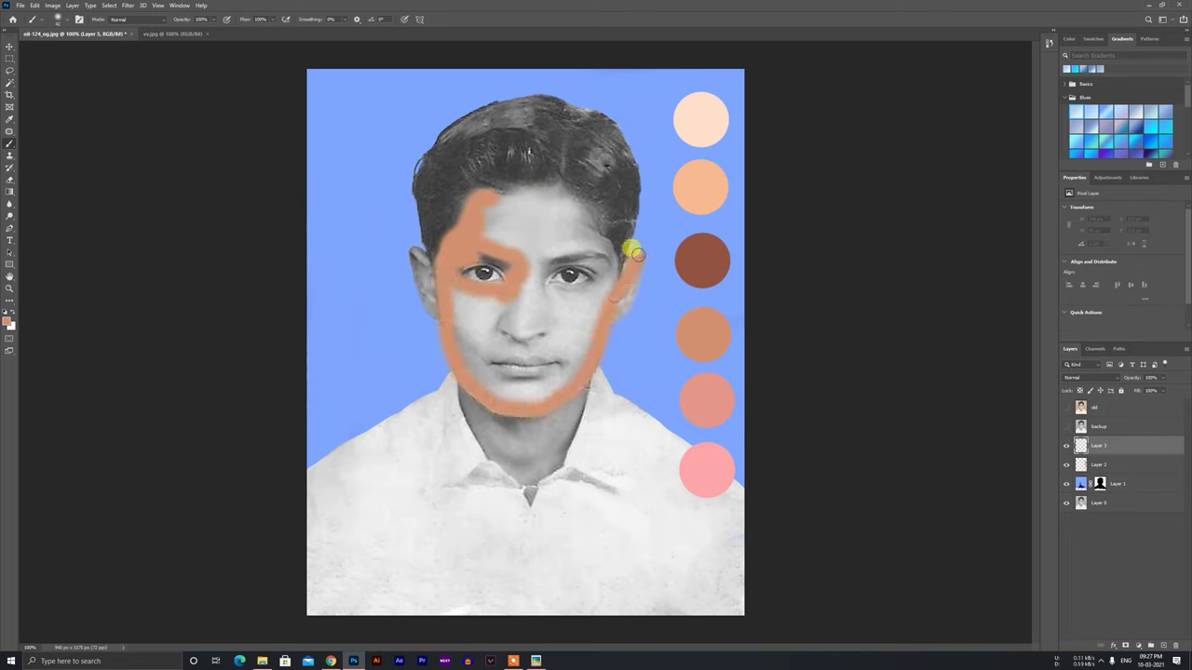
{"action": "mouse_move", "coordinate": [580, 320]}
{"action": "left_mouse_down"}
{"action": "mouse_move", "coordinate": [469, 332]}
{"action": "mouse_move", "coordinate": [585, 354]}
{"action": "mouse_move", "coordinate": [534, 397]}
{"action": "left_mouse_up"}
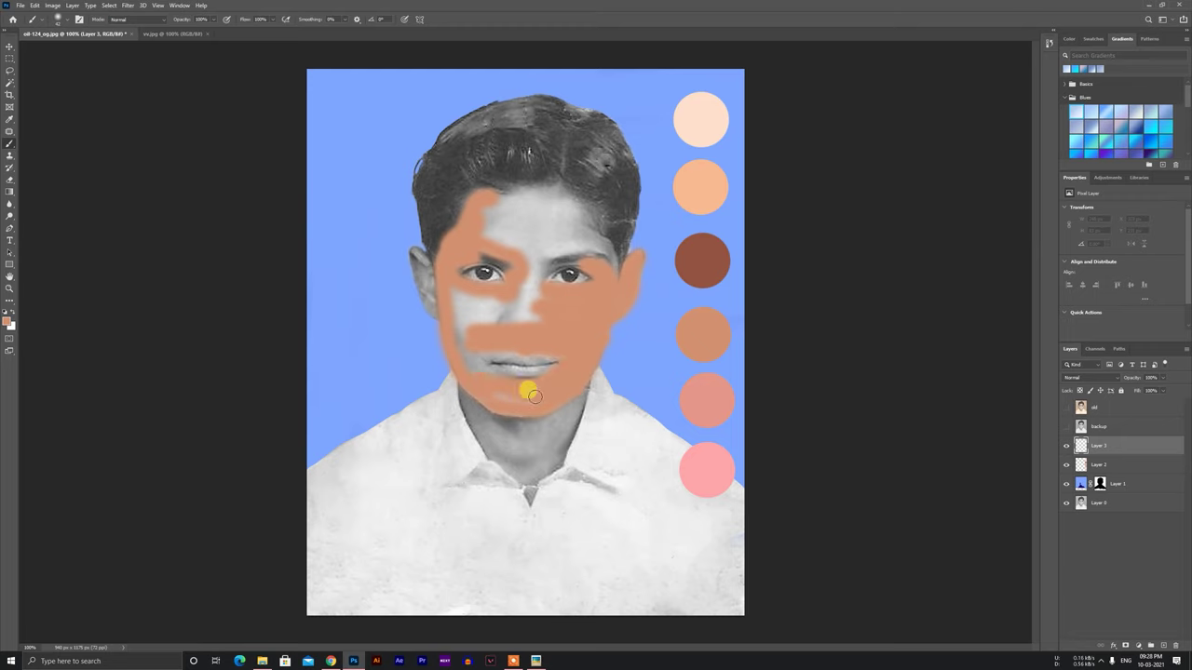
{"action": "mouse_move", "coordinate": [481, 367]}
{"action": "left_mouse_down"}
{"action": "mouse_move", "coordinate": [450, 324]}
{"action": "mouse_move", "coordinate": [537, 270]}
{"action": "mouse_move", "coordinate": [517, 269]}
{"action": "mouse_move", "coordinate": [599, 241]}
{"action": "mouse_move", "coordinate": [574, 265]}
{"action": "left_mouse_up"}
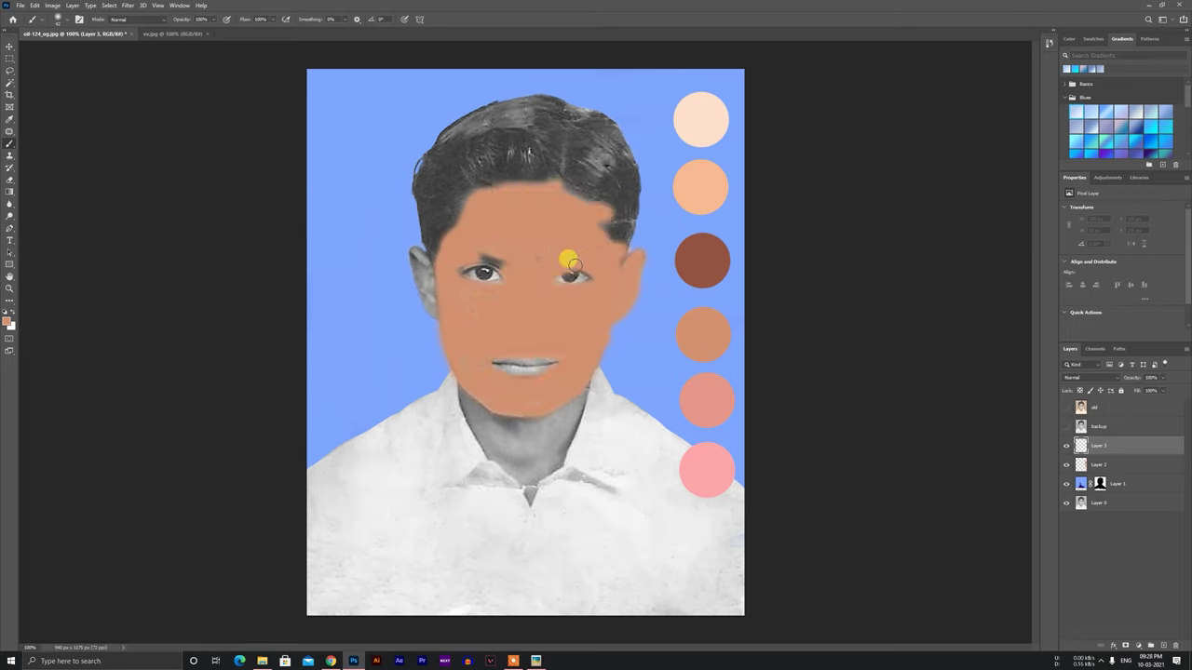
{"action": "left_click_drag", "start_coordinate": [505, 476], "coordinate": [522, 446]}
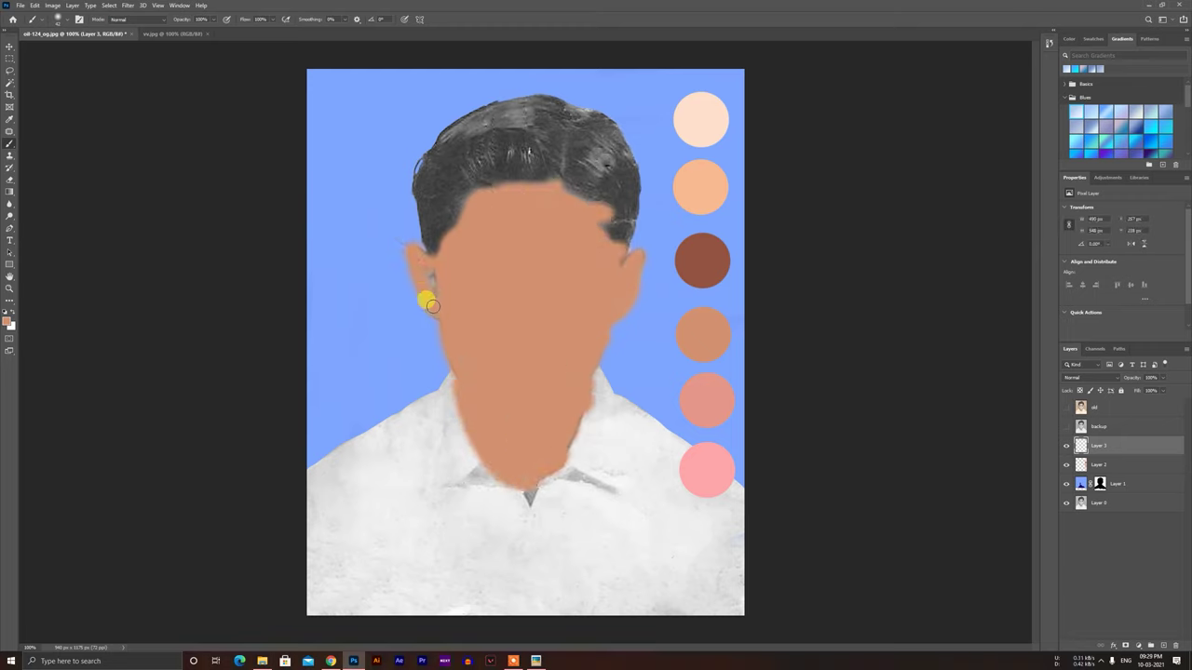
Try a darkening blend mode with reduced opacity on the skin-colour layer.
{"action": "left_click", "coordinate": [1087, 377]}
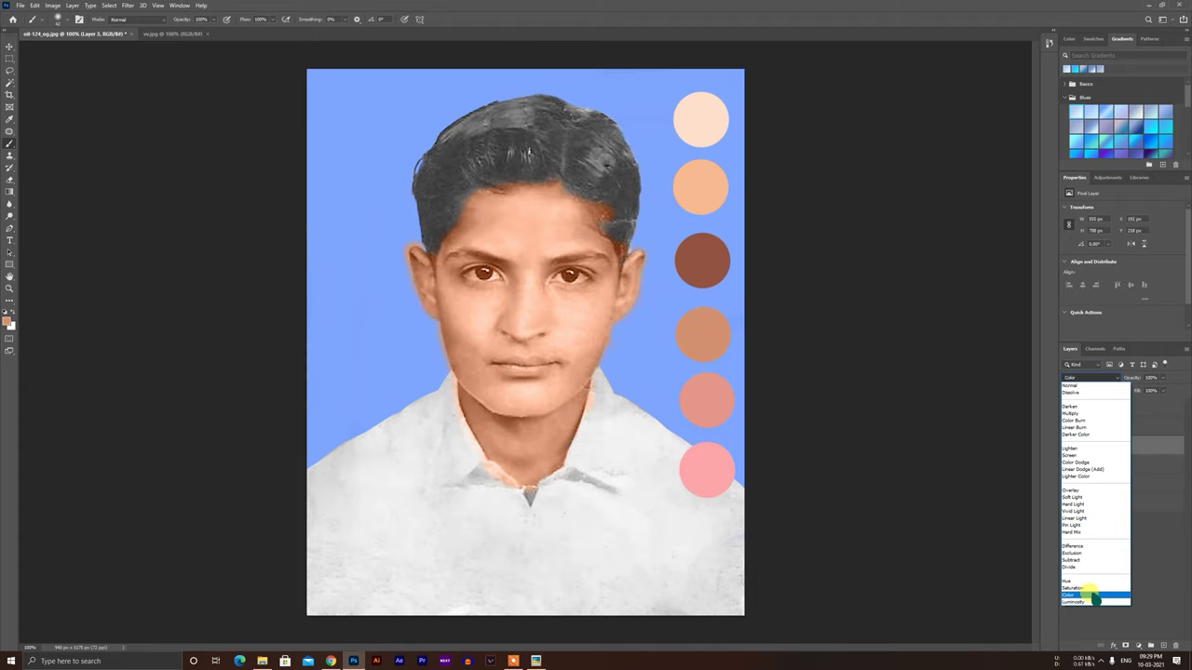
{"action": "left_click", "coordinate": [1080, 417]}
{"action": "left_click", "coordinate": [1161, 378]}
{"action": "left_click_drag", "start_coordinate": [1154, 391], "coordinate": [1144, 391]}
Blend the skin-colour layer in Overlay mode at 100% opacity.
{"action": "left_click", "coordinate": [1087, 377]}
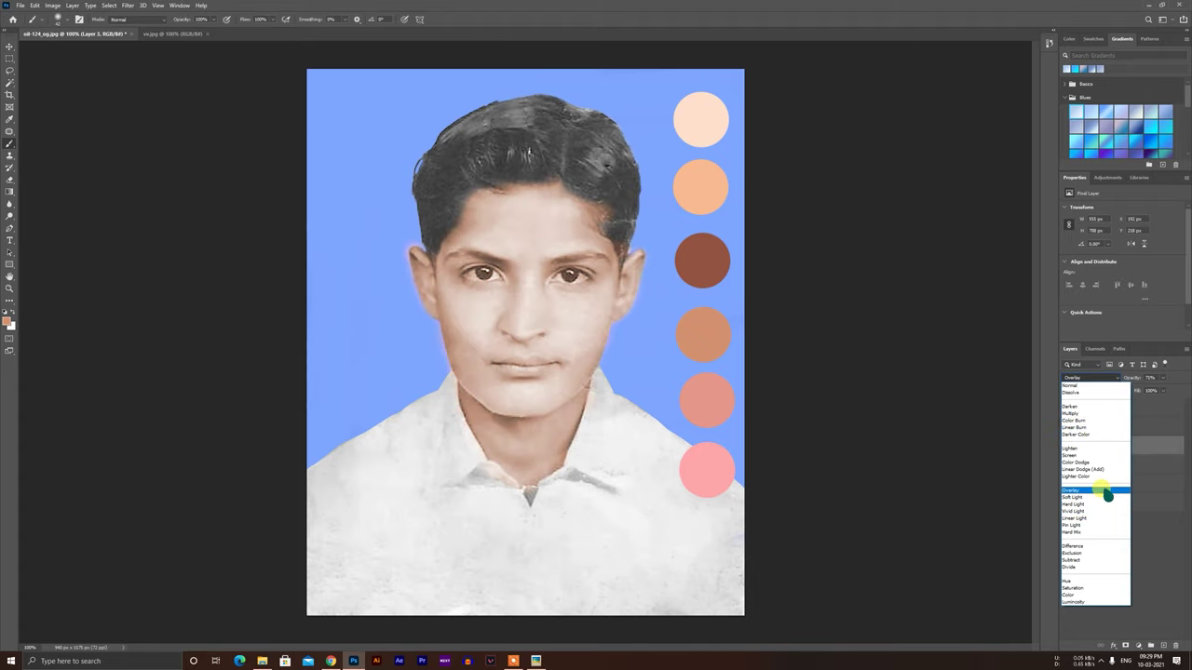
{"action": "left_click", "coordinate": [1070, 489]}
{"action": "left_click", "coordinate": [1161, 378]}
{"action": "left_click_drag", "start_coordinate": [1144, 390], "coordinate": [1182, 385]}
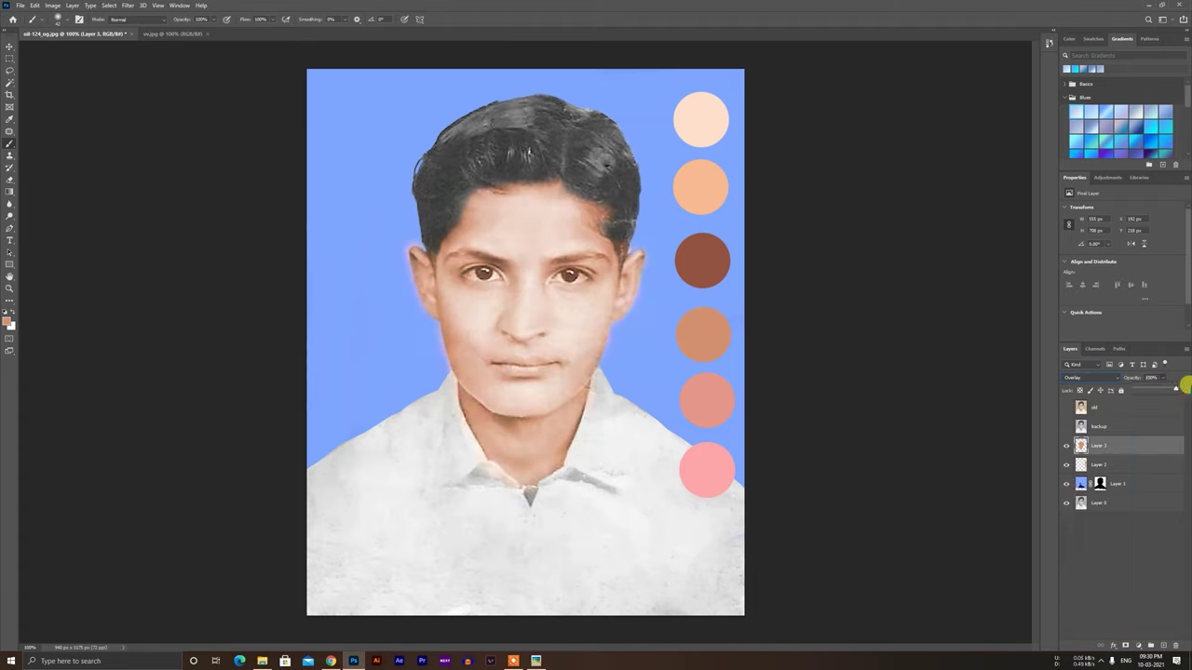
Add a mask to the skin-colour layer and mask the tint off both eyes with a small brush.
{"action": "key", "text": "ctrl+plus"}
{"action": "left_click", "coordinate": [1125, 645]}
{"action": "left_click", "coordinate": [64, 19]}
{"action": "left_click", "coordinate": [61, 160]}
{"action": "left_click_drag", "start_coordinate": [53, 47], "coordinate": [51, 47]}
{"action": "left_click_drag", "start_coordinate": [422, 203], "coordinate": [437, 204]}
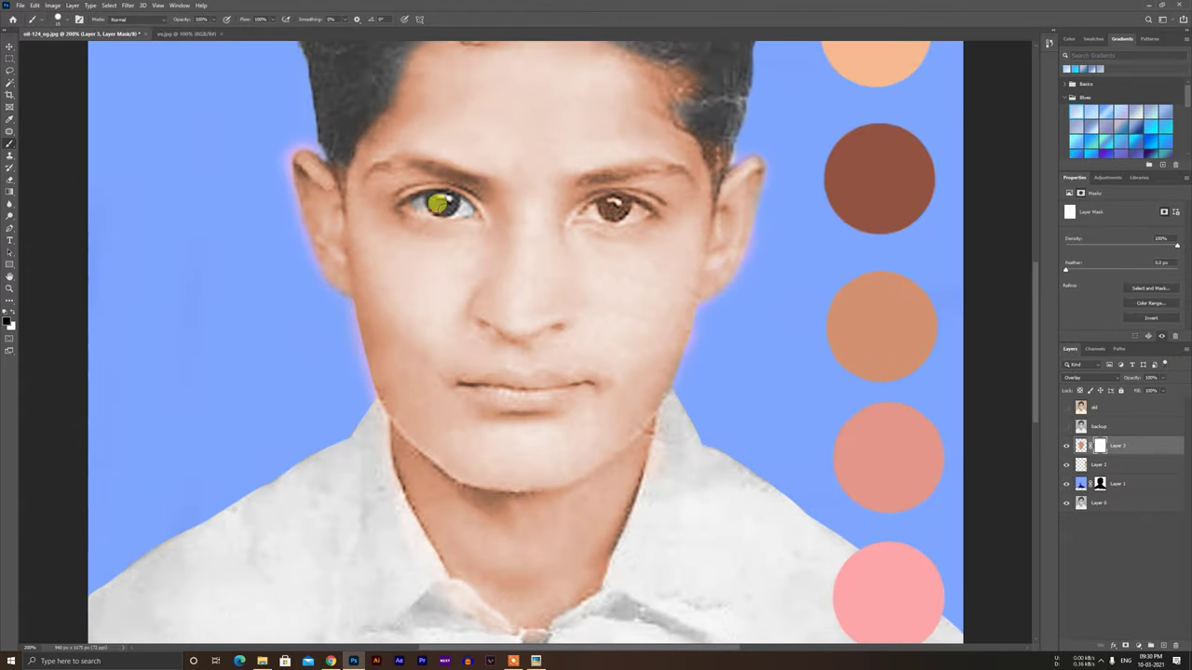
{"action": "left_click", "coordinate": [63, 18]}
{"action": "left_click", "coordinate": [470, 213]}
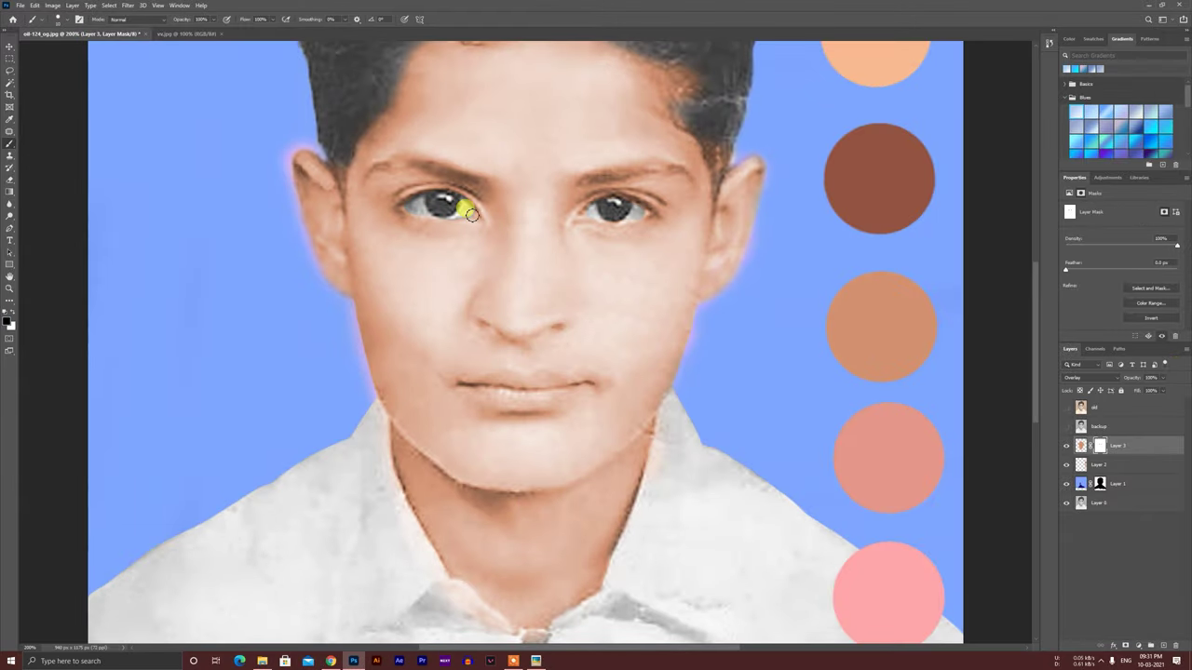
Lower the skin-colour layer's opacity to 80%.
{"action": "scroll", "coordinate": [649, 330], "scroll_direction": "up", "scroll_amount": 2}
{"action": "scroll", "coordinate": [657, 239], "scroll_direction": "up", "scroll_amount": 1}
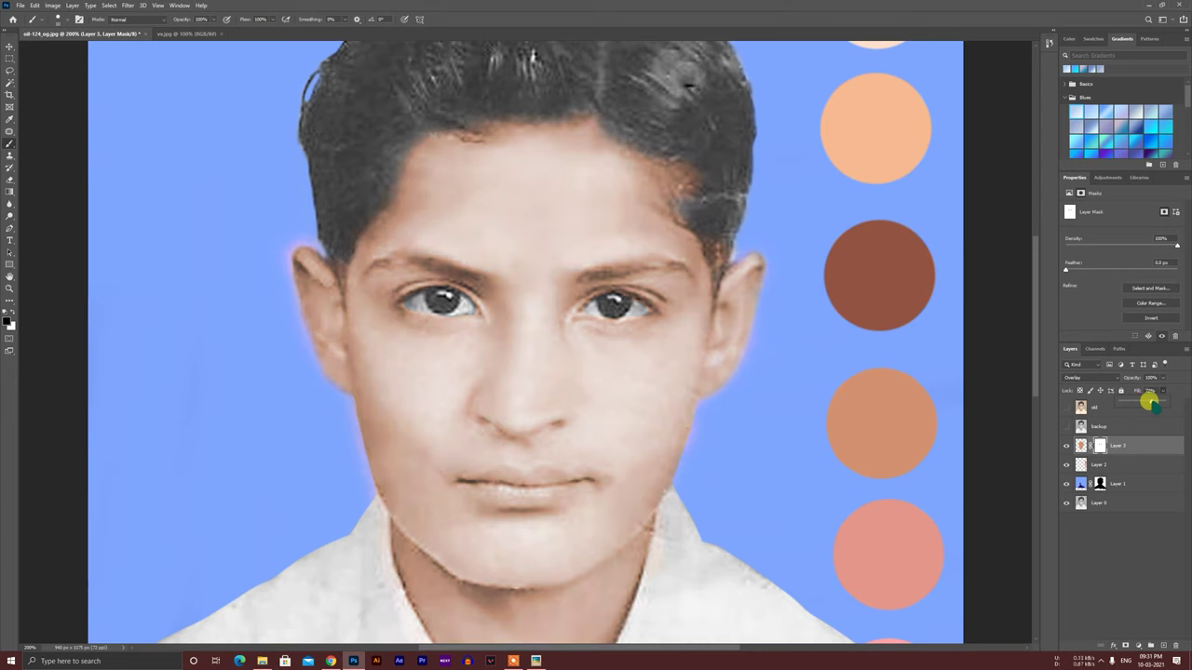
{"action": "scroll", "coordinate": [1082, 366], "scroll_direction": "down", "scroll_amount": 2}
{"action": "scroll", "coordinate": [1091, 366], "scroll_direction": "up", "scroll_amount": 2}
{"action": "left_click", "coordinate": [1117, 445]}
{"action": "left_click", "coordinate": [1163, 378]}
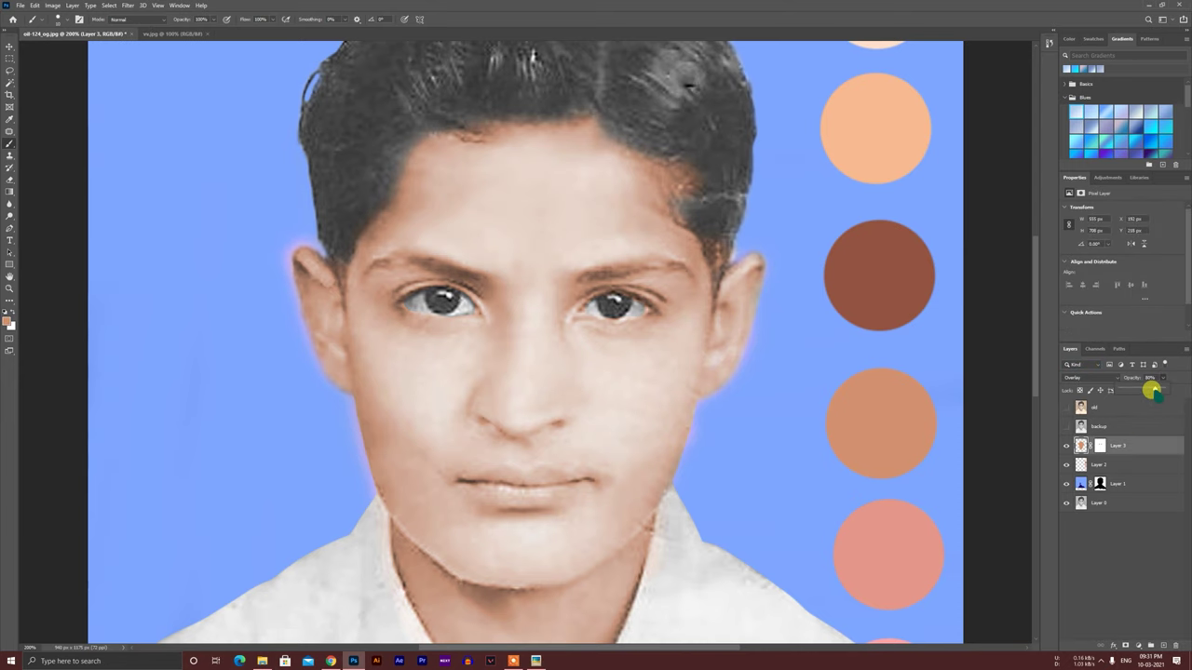
{"action": "left_click_drag", "start_coordinate": [1162, 390], "coordinate": [1153, 392]}
Mask the skin tint that spills past the left ear and face outline on the skin-colour layer's mask.
{"action": "key", "text": "ctrl+minus"}
{"action": "key", "text": "ctrl+backslash"}
{"action": "key", "text": "ctrl+plus"}
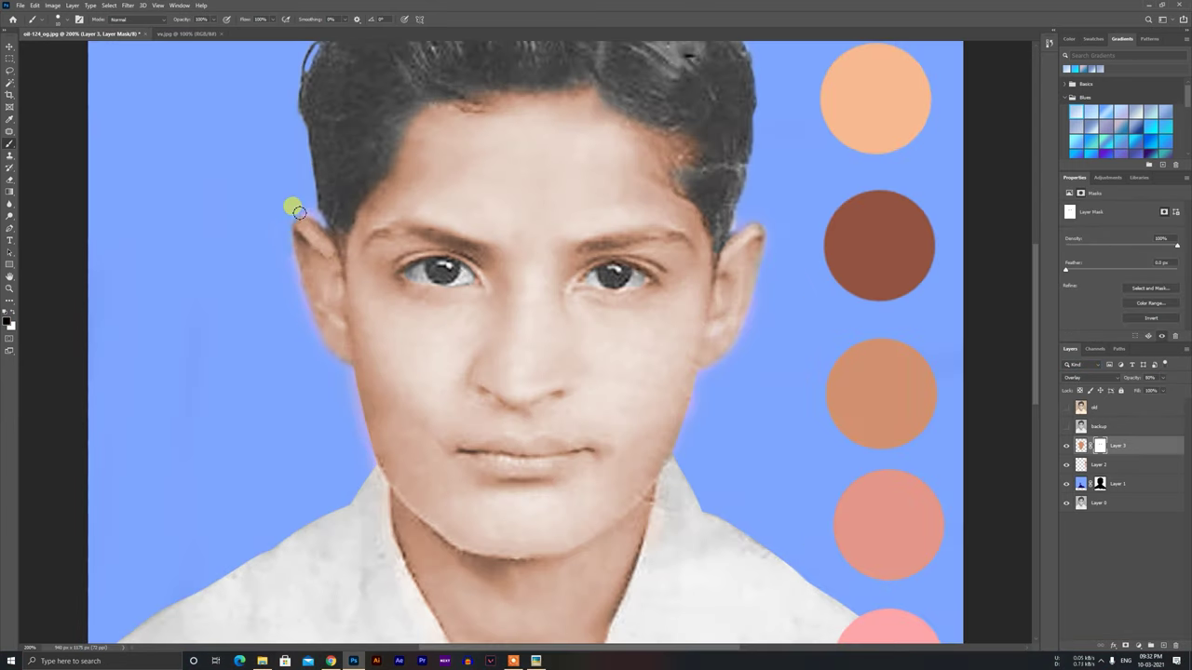
{"action": "scroll", "coordinate": [296, 313], "scroll_direction": "down", "scroll_amount": 1}
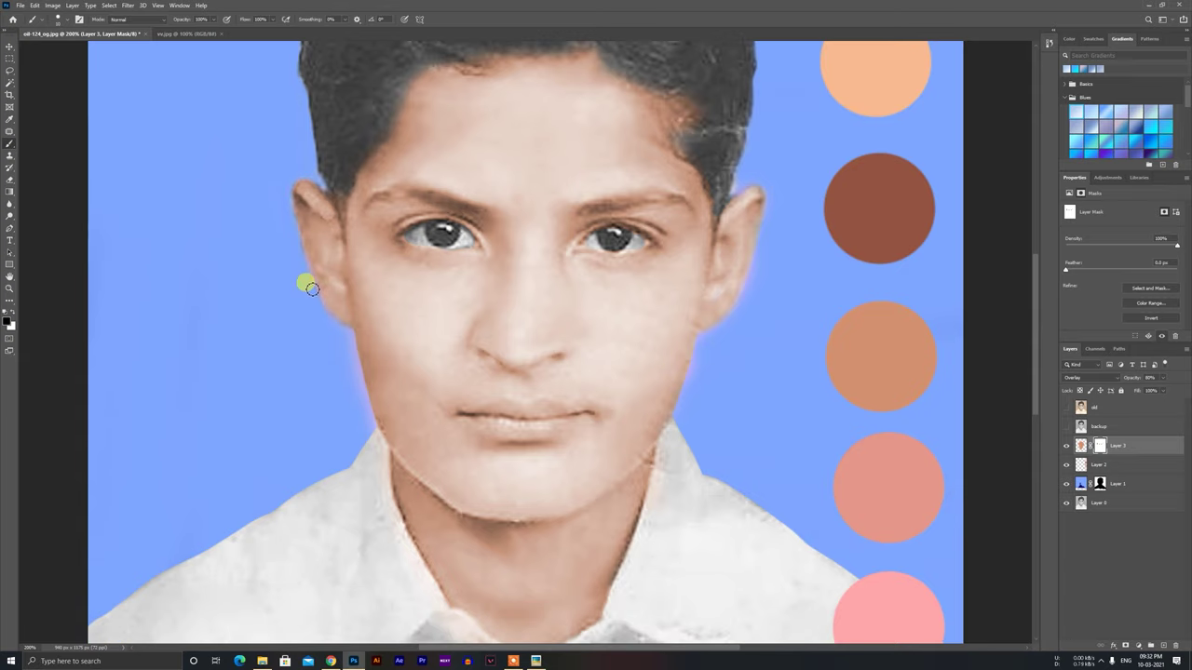
{"action": "scroll", "coordinate": [740, 302], "scroll_direction": "up", "scroll_amount": 3}
{"action": "key", "text": "ctrl+minus"}
{"action": "left_click_drag", "start_coordinate": [440, 255], "coordinate": [637, 124]}
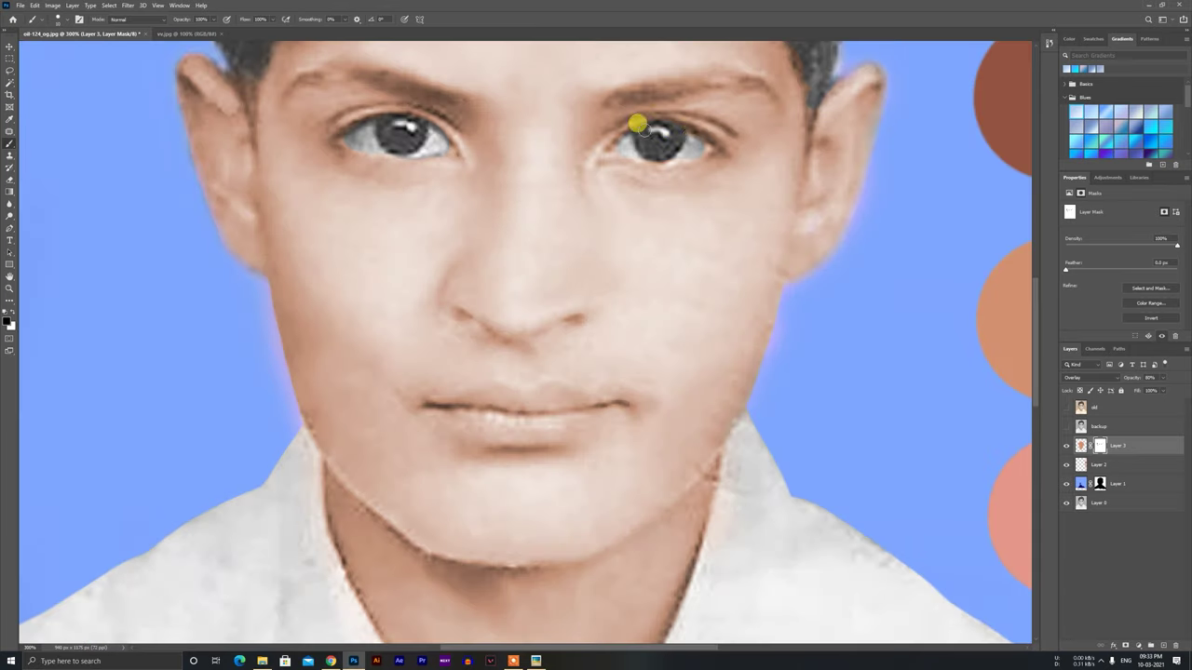
Soften the reddish tint along the right hairline on the mask, using reduced brush opacity.
{"action": "scroll", "coordinate": [666, 152], "scroll_direction": "up", "scroll_amount": 7}
{"action": "left_click", "coordinate": [67, 19]}
{"action": "scroll", "coordinate": [670, 158], "scroll_direction": "up", "scroll_amount": 1}
{"action": "left_click", "coordinate": [213, 19]}
{"action": "left_click_drag", "start_coordinate": [220, 36], "coordinate": [195, 35]}
{"action": "left_click", "coordinate": [67, 20]}
{"action": "left_click_drag", "start_coordinate": [743, 170], "coordinate": [756, 218]}
{"action": "key", "text": "ctrl+minus"}
{"action": "key", "text": "ctrl+minus"}
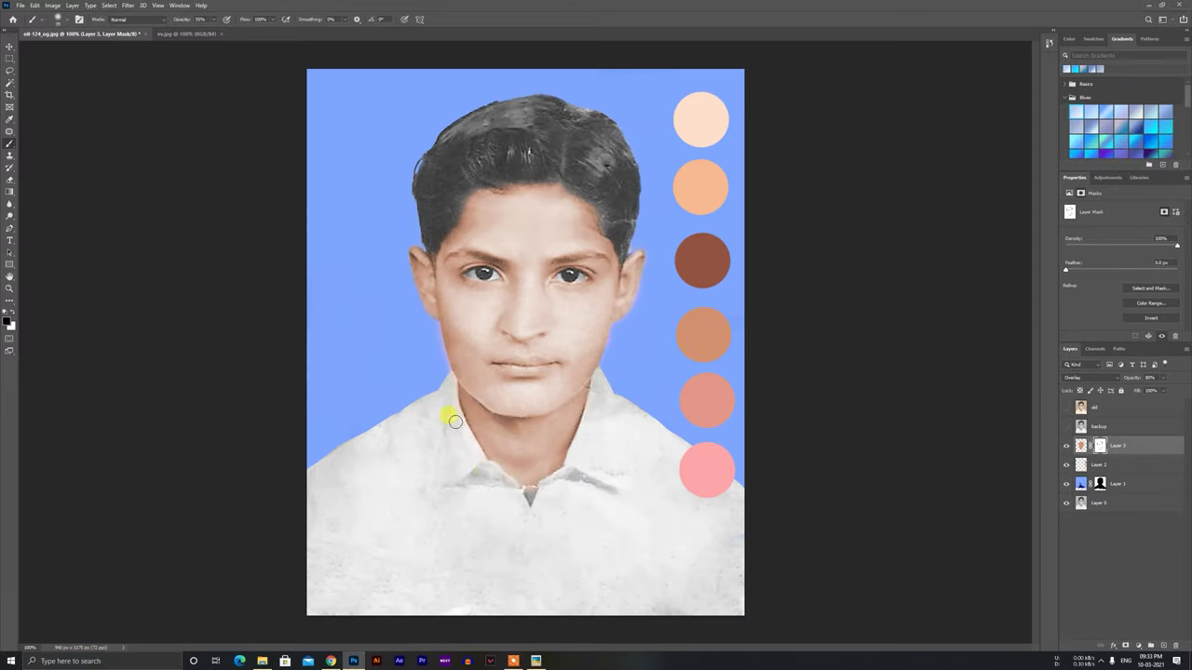
Add a new layer for the lips and ready a small brush with colour sampled from the tan swatch.
{"action": "left_click", "coordinate": [9, 119]}
{"action": "key", "text": "ctrl+plus"}
{"action": "key", "text": "ctrl+plus"}
{"action": "left_click", "coordinate": [475, 349]}
{"action": "left_click", "coordinate": [1163, 645]}
{"action": "left_click", "coordinate": [1004, 321]}
{"action": "left_click", "coordinate": [9, 143]}
{"action": "left_click", "coordinate": [67, 19]}
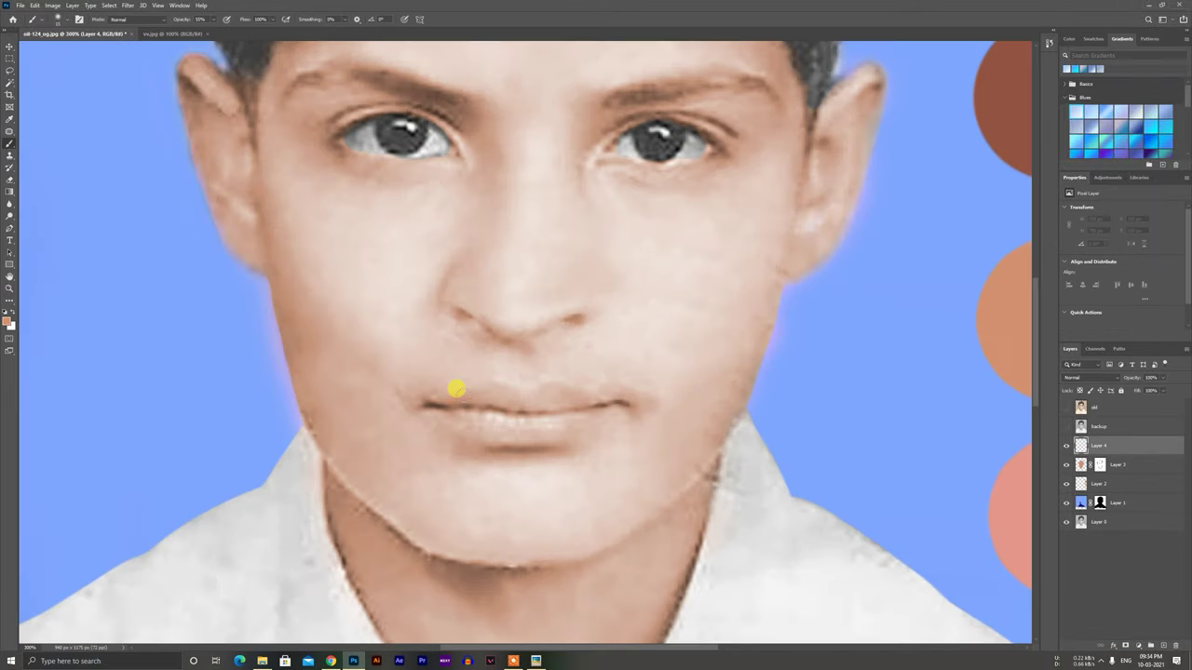
Try tinting the upper lip with the sampled tan.
{"action": "left_click_drag", "start_coordinate": [445, 398], "coordinate": [600, 402]}
{"action": "key", "text": "ctrl+z"}
{"action": "key", "text": "ctrl+z"}
Pick a pink colour and tint the lower lip on the new layer.
{"action": "scroll", "coordinate": [527, 424], "scroll_direction": "right", "scroll_amount": 3}
{"action": "left_click", "coordinate": [7, 321]}
{"action": "left_click", "coordinate": [202, 343]}
{"action": "left_click", "coordinate": [285, 333]}
{"action": "left_click", "coordinate": [68, 20]}
{"action": "mouse_move", "coordinate": [316, 406]}
{"action": "left_mouse_down"}
{"action": "mouse_move", "coordinate": [434, 435]}
{"action": "mouse_move", "coordinate": [380, 421]}
{"action": "left_mouse_up"}
{"action": "scroll", "coordinate": [546, 396], "scroll_direction": "down", "scroll_amount": 1}
{"action": "scroll", "coordinate": [546, 396], "scroll_direction": "down", "scroll_amount": 3}
{"action": "key", "text": "ctrl+z"}
{"action": "mouse_move", "coordinate": [319, 265]}
{"action": "left_mouse_down"}
{"action": "mouse_move", "coordinate": [417, 287]}
{"action": "mouse_move", "coordinate": [349, 267]}
{"action": "left_mouse_up"}
Sample the salmon and brown swatches and shade the upper lip brown with a low-opacity brush.
{"action": "left_click", "coordinate": [9, 119]}
{"action": "left_click", "coordinate": [966, 396]}
{"action": "left_click", "coordinate": [10, 143]}
{"action": "left_click_drag", "start_coordinate": [742, 249], "coordinate": [751, 339]}
{"action": "left_click", "coordinate": [9, 119]}
{"action": "left_click", "coordinate": [947, 79]}
{"action": "key", "text": "b"}
{"action": "mouse_move", "coordinate": [364, 326]}
{"action": "left_mouse_down"}
{"action": "mouse_move", "coordinate": [463, 331]}
{"action": "mouse_move", "coordinate": [318, 357]}
{"action": "left_mouse_up"}
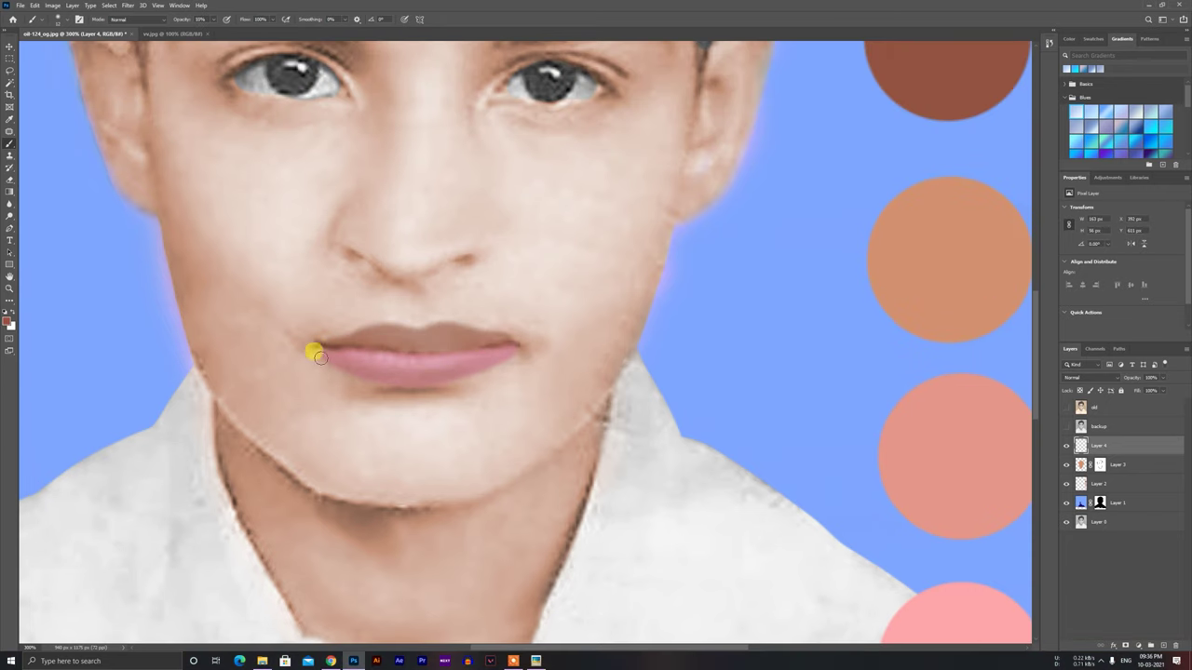
Lower the lip layer's opacity to 60% and check the lips at several zoom levels.
{"action": "key", "text": "ctrl+minus"}
{"action": "key", "text": "ctrl+minus"}
{"action": "left_click", "coordinate": [1163, 378]}
{"action": "left_click_drag", "start_coordinate": [1170, 389], "coordinate": [1148, 389]}
{"action": "key", "text": "ctrl+plus"}
{"action": "key", "text": "ctrl+plus"}
{"action": "key", "text": "ctrl+minus"}
{"action": "key", "text": "ctrl+minus"}
{"action": "key", "text": "ctrl+minus"}
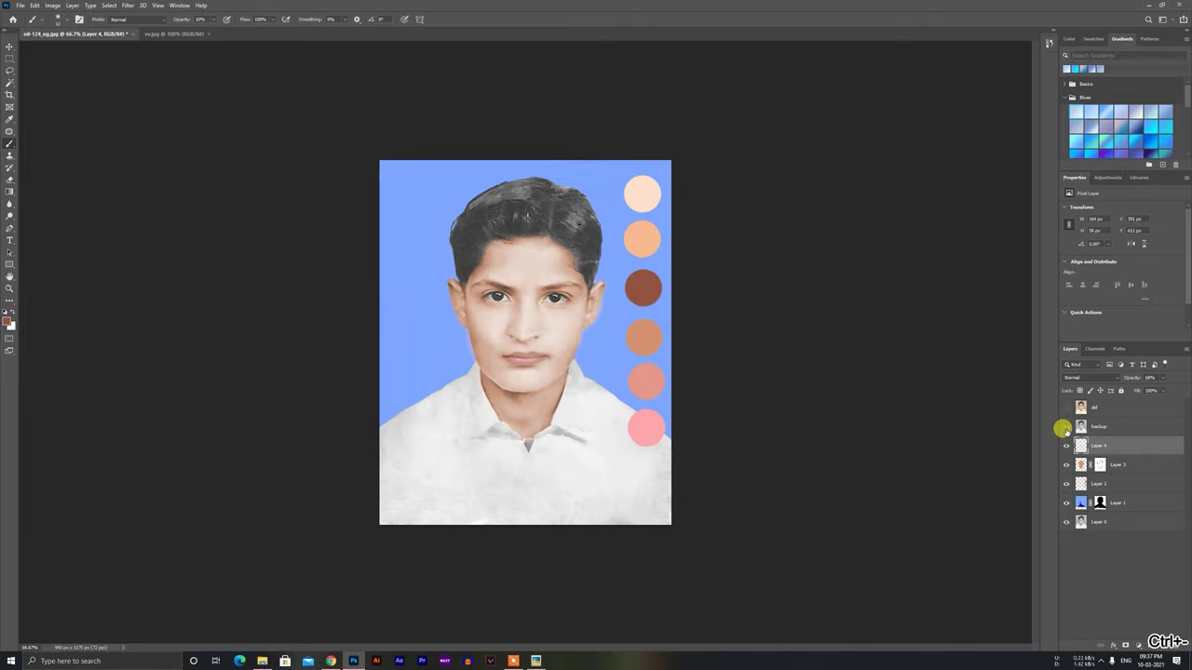
Add a new layer and paint both eyebrows black at 100% brush opacity.
{"action": "key", "text": "ctrl+plus"}
{"action": "key", "text": "ctrl+plus"}
{"action": "left_click", "coordinate": [1162, 645]}
{"action": "left_click", "coordinate": [7, 321]}
{"action": "left_click_drag", "start_coordinate": [170, 448], "coordinate": [161, 461]}
{"action": "left_click", "coordinate": [286, 334]}
{"action": "left_click", "coordinate": [214, 20]}
{"action": "left_click_drag", "start_coordinate": [210, 31], "coordinate": [254, 31]}
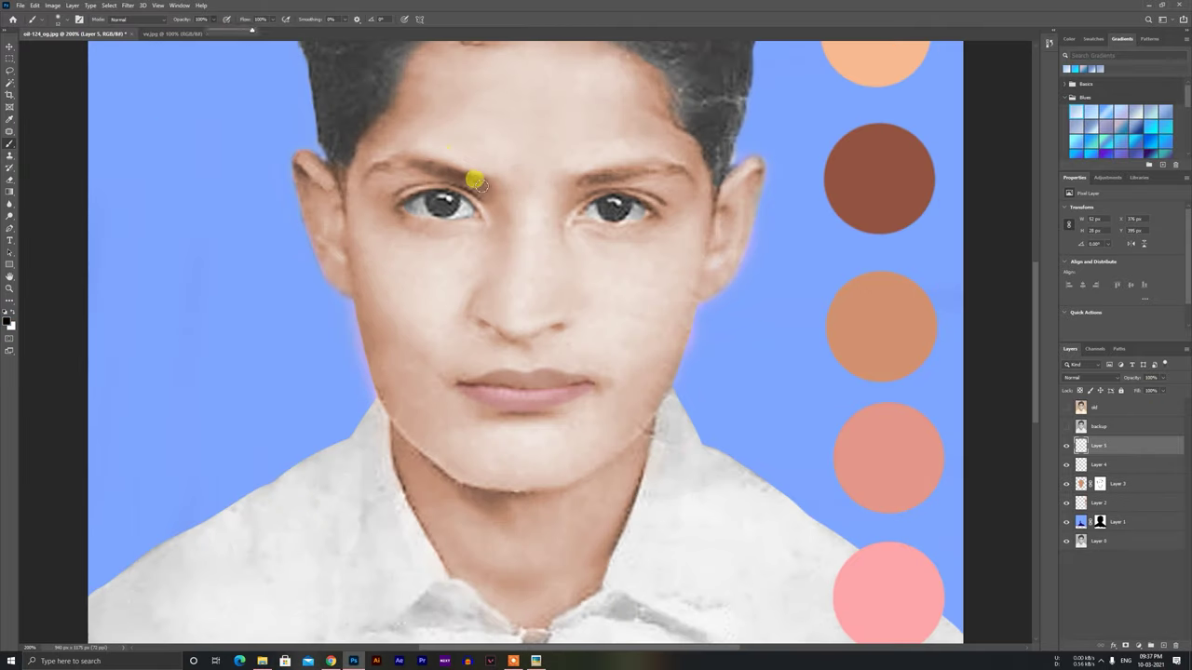
{"action": "left_click_drag", "start_coordinate": [479, 182], "coordinate": [364, 178]}
{"action": "left_click_drag", "start_coordinate": [638, 175], "coordinate": [691, 176]}
Cover the hair in black with a larger soft round brush and set the layer's blend mode to Overlay.
{"action": "scroll", "coordinate": [521, 251], "scroll_direction": "up", "scroll_amount": 5}
{"action": "left_click", "coordinate": [62, 20]}
{"action": "left_click_drag", "start_coordinate": [47, 50], "coordinate": [55, 50]}
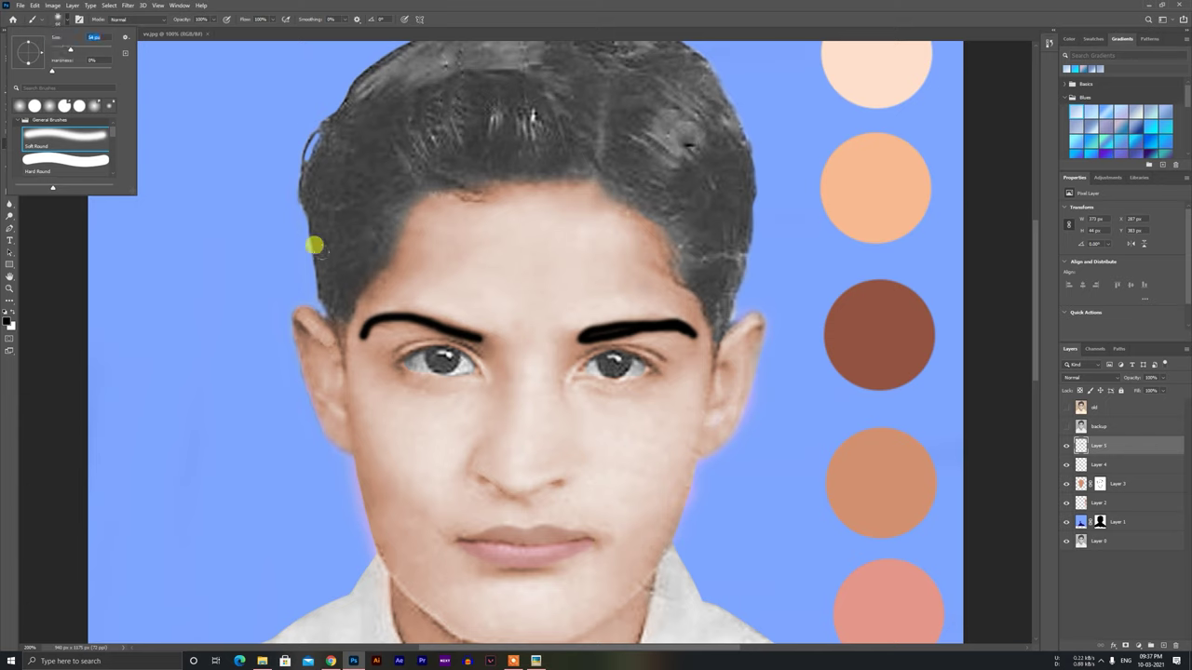
{"action": "left_click_drag", "start_coordinate": [320, 251], "coordinate": [345, 224]}
{"action": "scroll", "coordinate": [373, 214], "scroll_direction": "up", "scroll_amount": 3}
{"action": "mouse_move", "coordinate": [438, 232]}
{"action": "left_mouse_down"}
{"action": "mouse_move", "coordinate": [511, 106]}
{"action": "mouse_move", "coordinate": [726, 258]}
{"action": "left_mouse_up"}
{"action": "scroll", "coordinate": [726, 258], "scroll_direction": "down", "scroll_amount": 2}
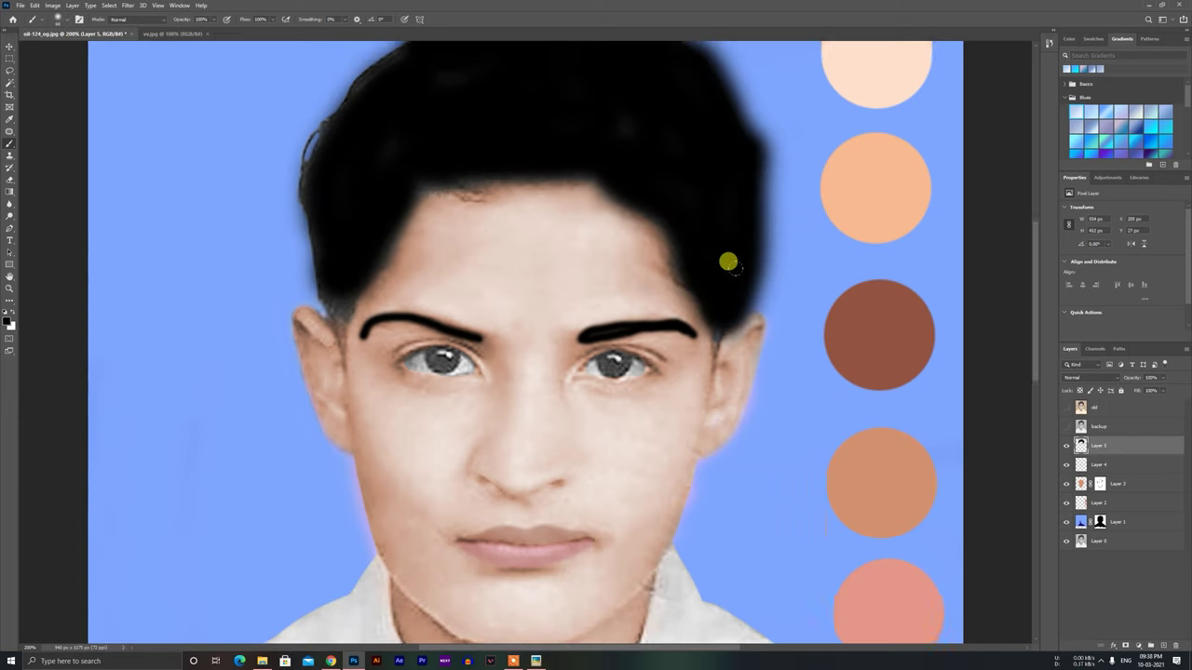
{"action": "left_click", "coordinate": [1089, 377]}
{"action": "left_click", "coordinate": [1093, 490]}
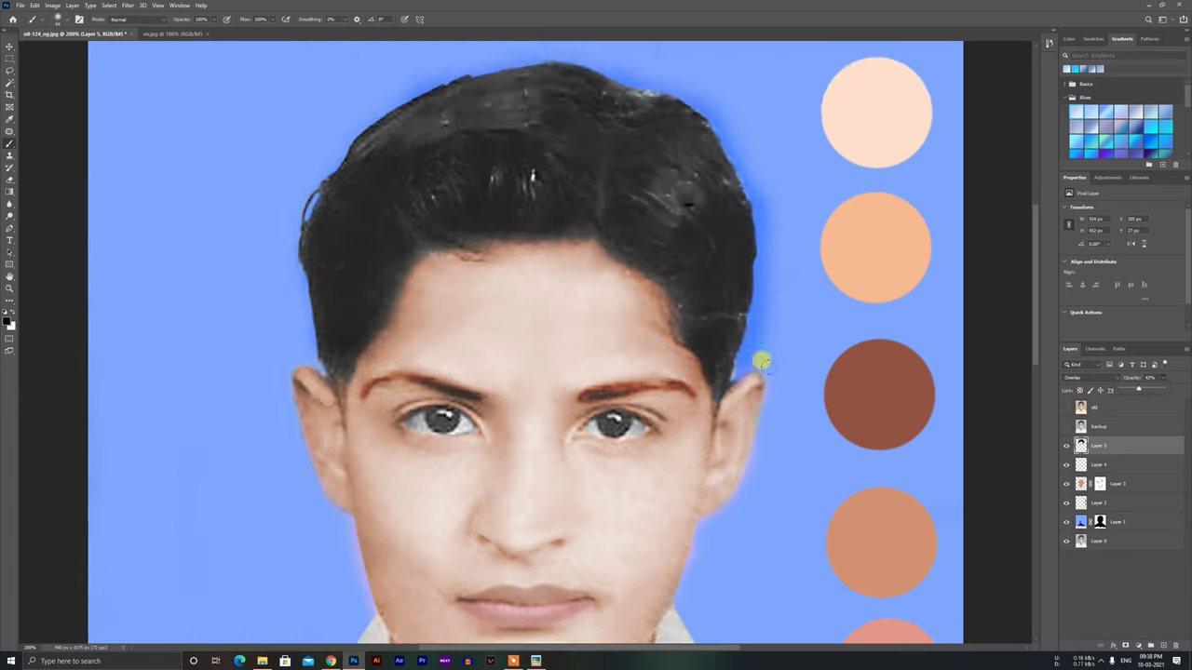
Paint black with a small soft brush on the skin-tint layer's mask to remove the reddish tint from both eyebrows.
{"action": "key", "text": "ctrl+minus"}
{"action": "left_click", "coordinate": [1099, 483]}
{"action": "key", "text": "ctrl+plus"}
{"action": "left_click", "coordinate": [63, 19]}
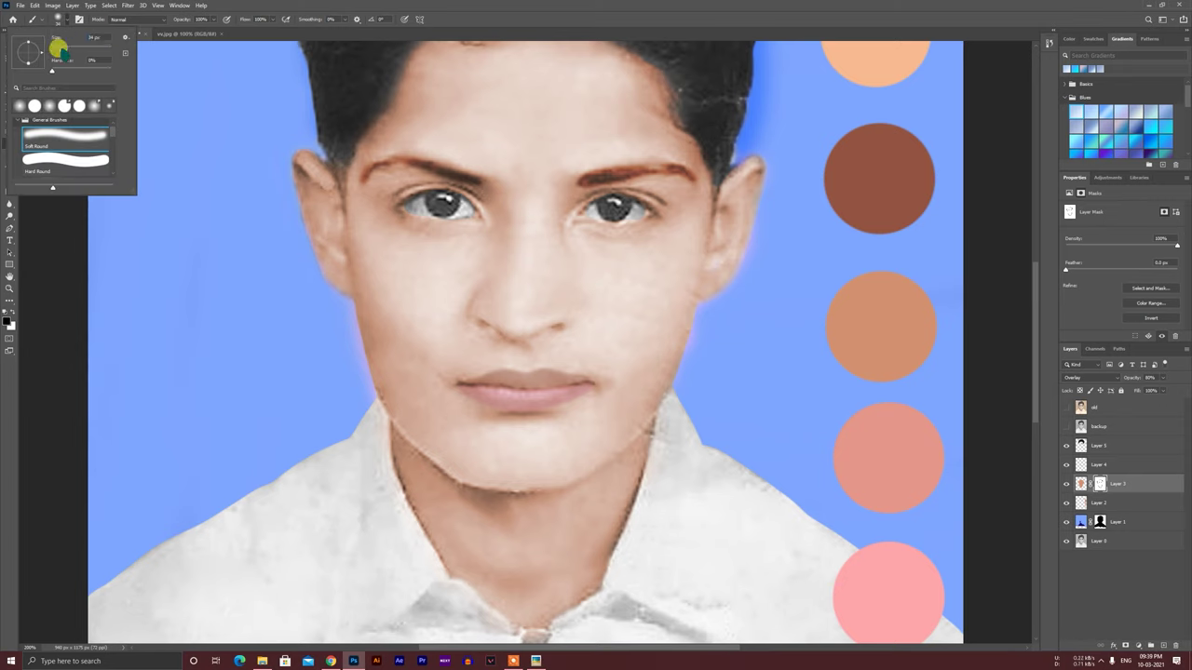
{"action": "mouse_move", "coordinate": [582, 180]}
{"action": "left_mouse_down"}
{"action": "mouse_move", "coordinate": [660, 165]}
{"action": "mouse_move", "coordinate": [591, 173]}
{"action": "left_mouse_up"}
{"action": "key", "text": "ctrl+plus"}
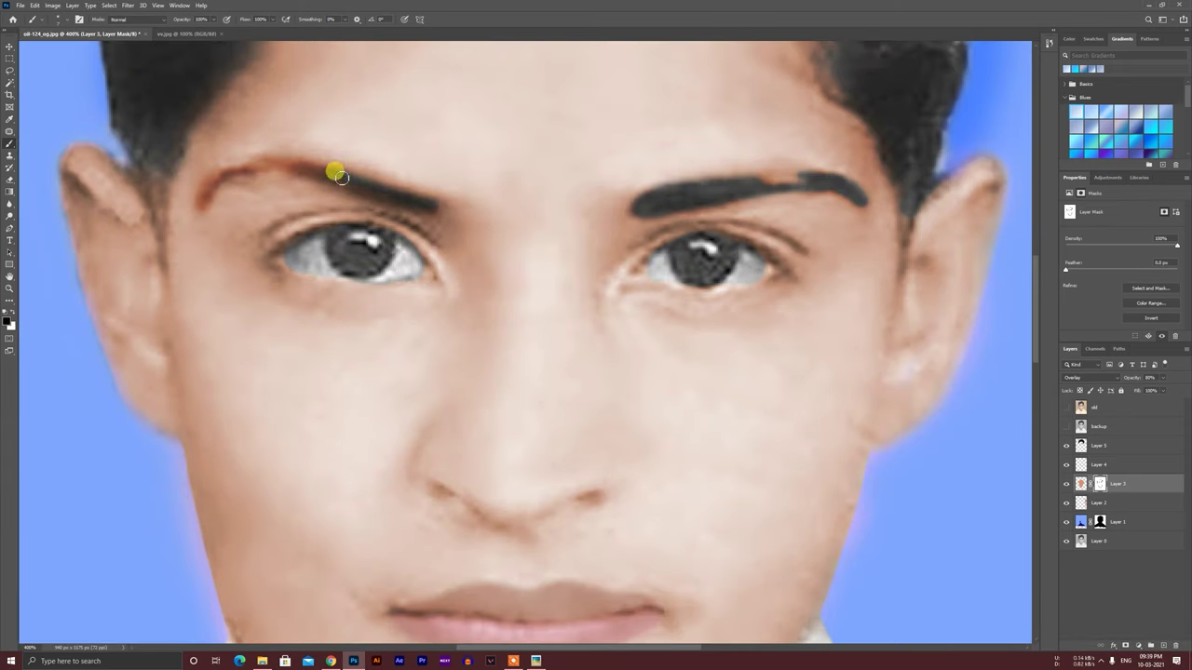
{"action": "left_click_drag", "start_coordinate": [262, 172], "coordinate": [202, 205]}
{"action": "key", "text": "ctrl+minus"}
{"action": "key", "text": "ctrl+minus"}
Compare the coloured portrait with the black-and-white backup by toggling the backup layer's visibility.
{"action": "left_click", "coordinate": [1066, 426]}
{"action": "left_click", "coordinate": [1065, 426]}
{"action": "left_click", "coordinate": [1066, 427]}
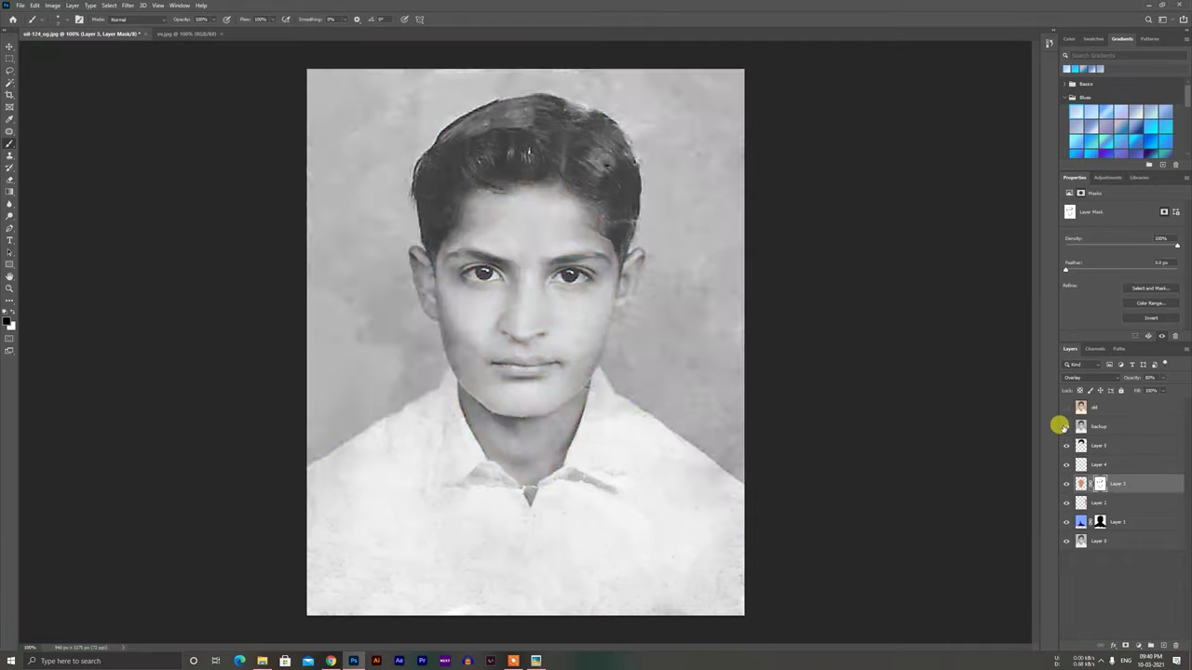
{"action": "left_click", "coordinate": [1066, 426]}
{"action": "key", "text": "ctrl+plus"}
Lower the skin-tint layer's opacity to 78% and the hair layer's opacity to 20%.
{"action": "left_click", "coordinate": [1162, 378]}
{"action": "left_click_drag", "start_coordinate": [1157, 388], "coordinate": [1157, 390]}
{"action": "left_click", "coordinate": [1098, 446]}
{"action": "left_click", "coordinate": [1162, 378]}
{"action": "key", "text": "ctrl+minus"}
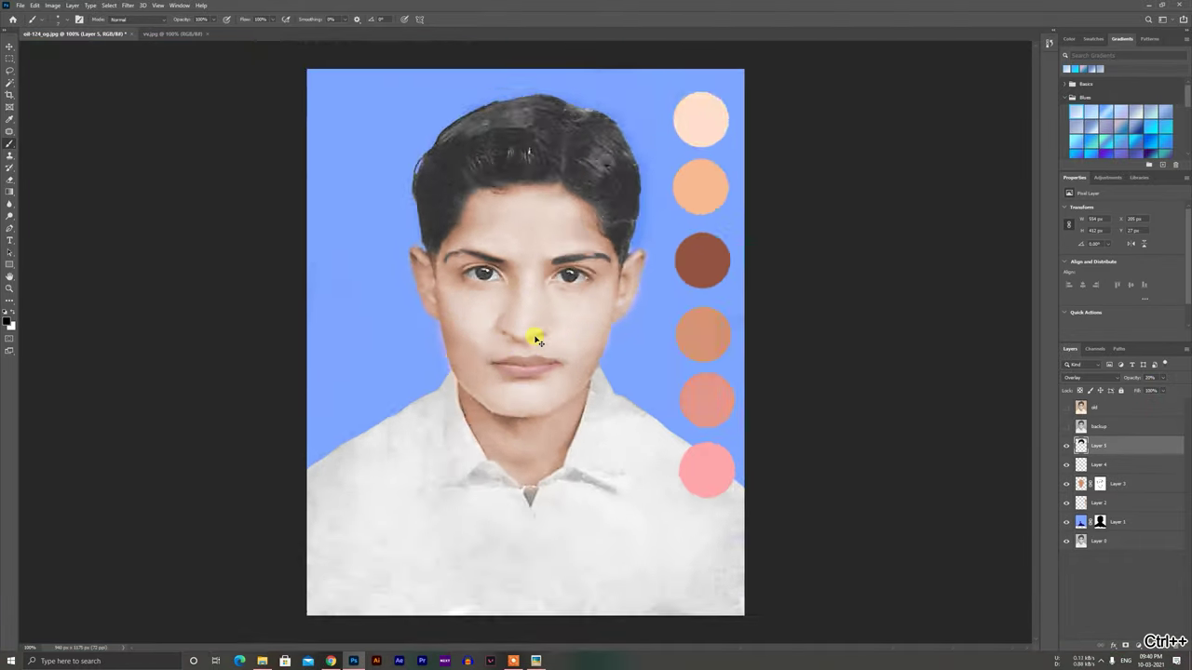
{"action": "key", "text": "ctrl+plus"}
{"action": "left_click", "coordinate": [1080, 483]}
{"action": "key", "text": "ctrl+backslash"}
{"action": "key", "text": "ctrl+minus"}
{"action": "key", "text": "ctrl+minus"}
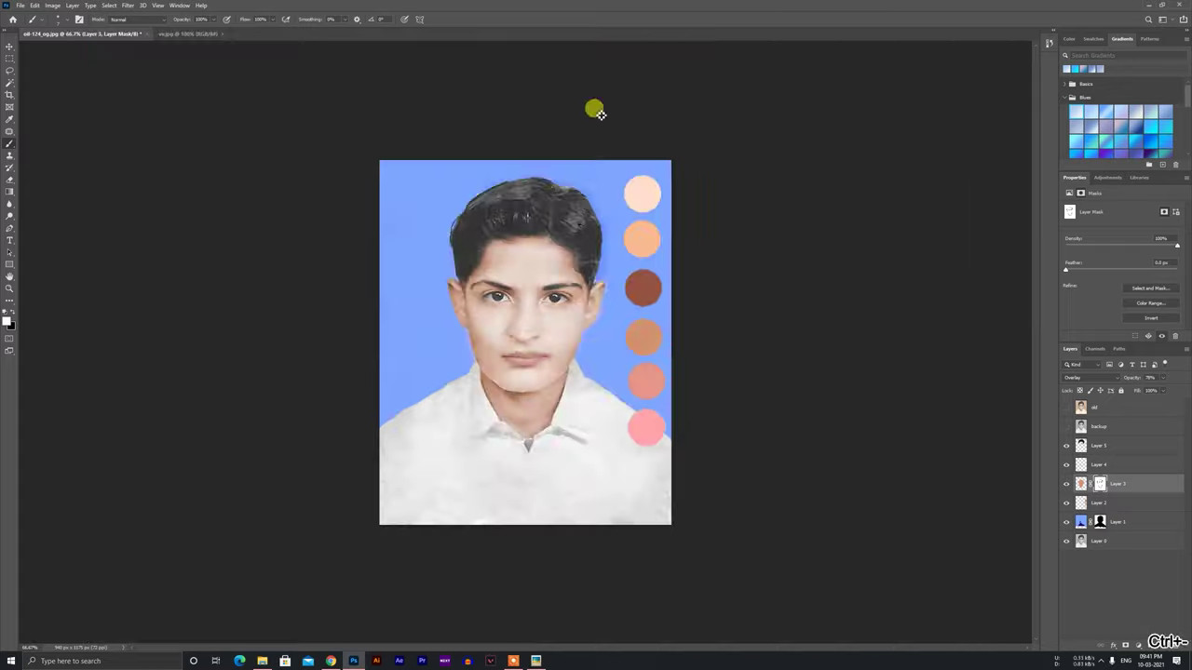
Set the lip layer's blend mode to Hard Light and compare the result with the backup layer.
{"action": "left_click", "coordinate": [1100, 465]}
{"action": "left_click", "coordinate": [1091, 378]}
{"action": "left_click", "coordinate": [1094, 502]}
{"action": "key", "text": "ctrl+plus"}
{"action": "key", "text": "ctrl+plus"}
{"action": "key", "text": "ctrl+minus"}
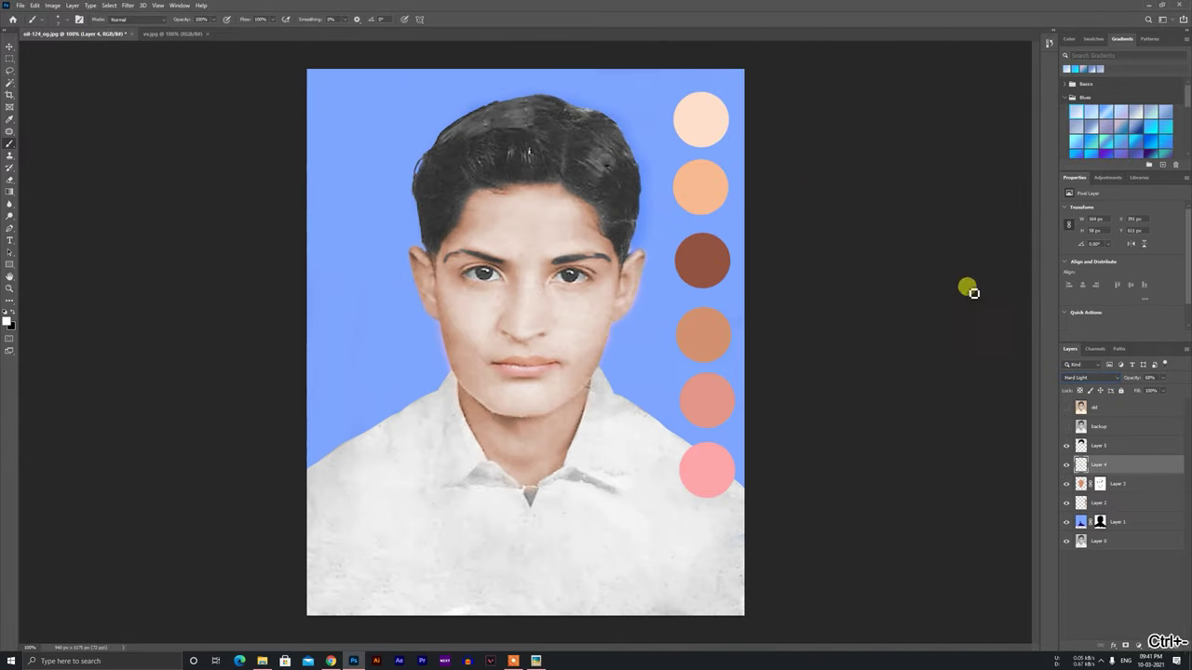
{"action": "left_click", "coordinate": [1066, 429]}
{"action": "left_click", "coordinate": [1066, 428]}
Retouch the skin-tint layer's mask around the eyebrow ends with a small white brush, undoing the last stroke.
{"action": "key", "text": "ctrl+plus"}
{"action": "key", "text": "ctrl+plus"}
{"action": "left_click", "coordinate": [1081, 484]}
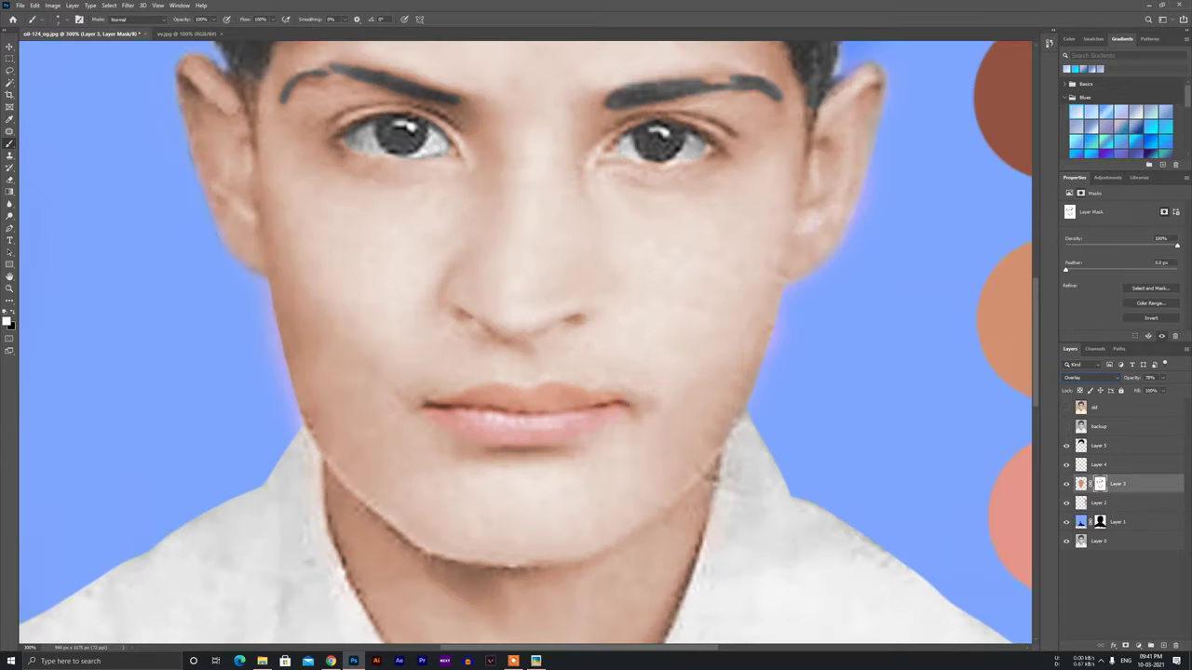
{"action": "left_click", "coordinate": [67, 20]}
{"action": "scroll", "coordinate": [783, 178], "scroll_direction": "up", "scroll_amount": 2}
{"action": "left_click_drag", "start_coordinate": [784, 180], "coordinate": [758, 169]}
{"action": "key", "text": "ctrl+z"}
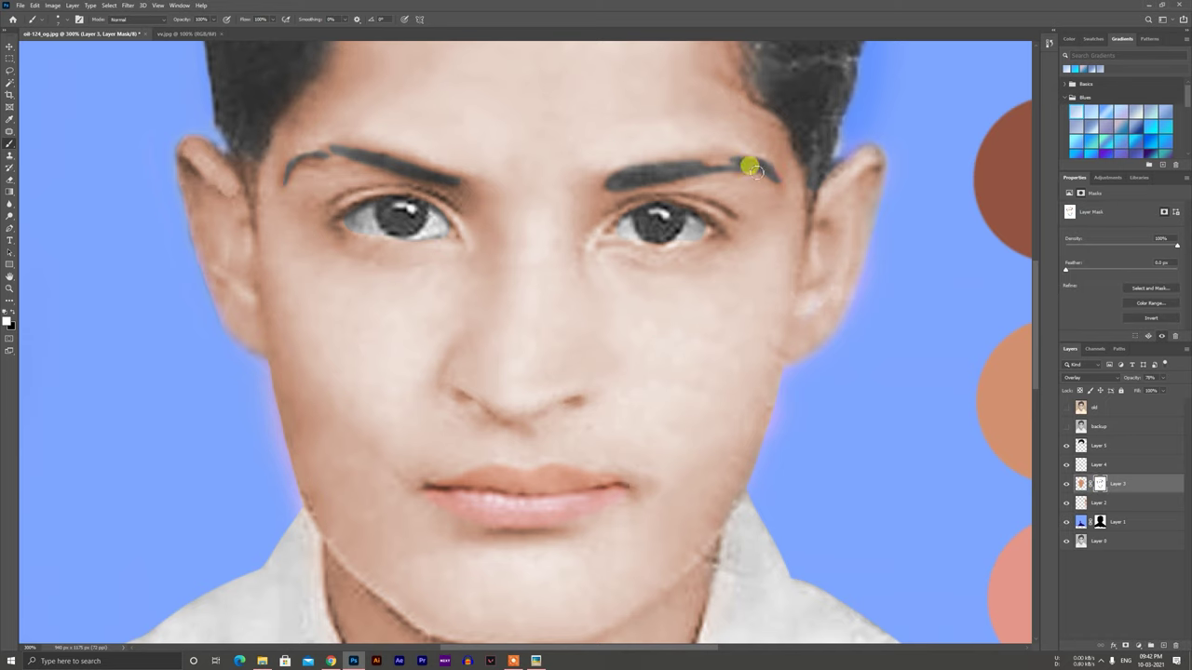
Check the whole portrait against the backup layer.
{"action": "key", "text": "ctrl+minus"}
{"action": "key", "text": "ctrl+minus"}
{"action": "key", "text": "ctrl+minus"}
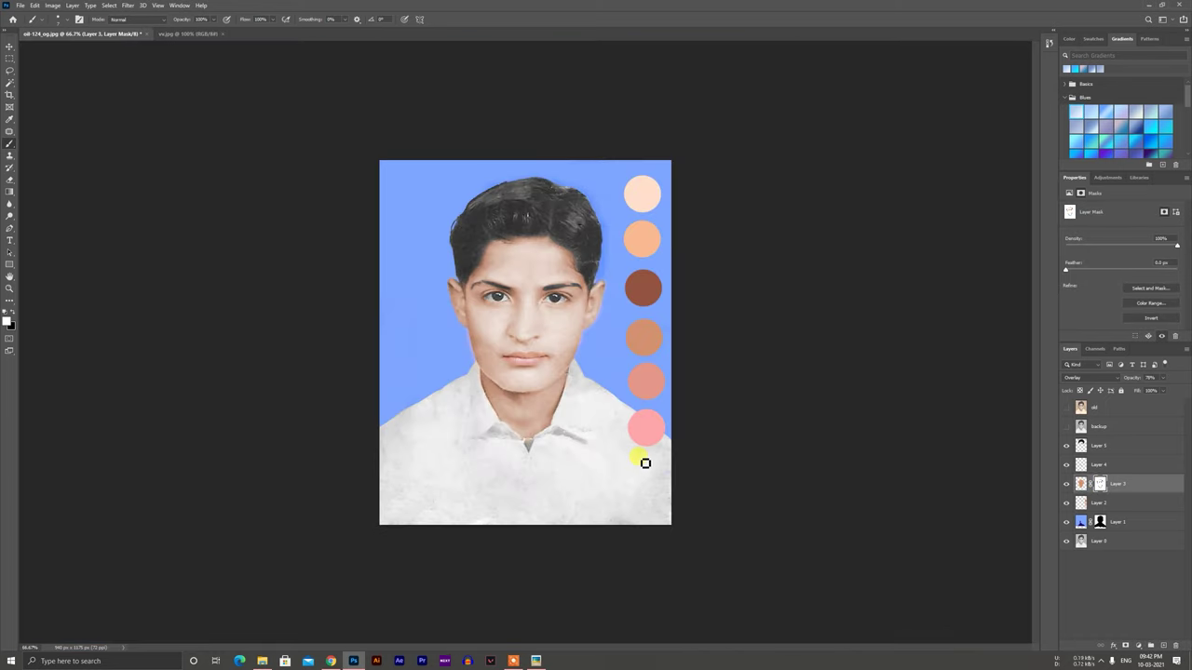
{"action": "left_click", "coordinate": [1065, 426]}
{"action": "left_click", "coordinate": [1066, 426]}
Delete the layer holding the skin-tone colour swatches.
{"action": "left_click", "coordinate": [9, 47]}
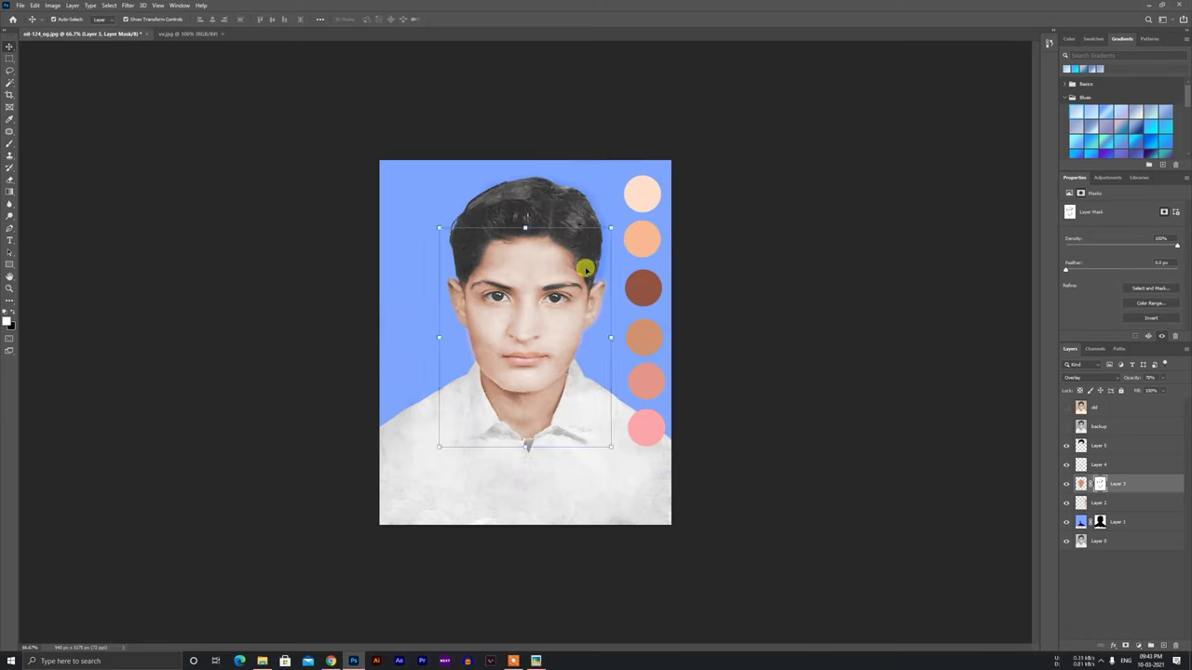
{"action": "left_click", "coordinate": [75, 82]}
{"action": "left_click", "coordinate": [513, 661]}
{"action": "key", "text": "ctrl+plus"}
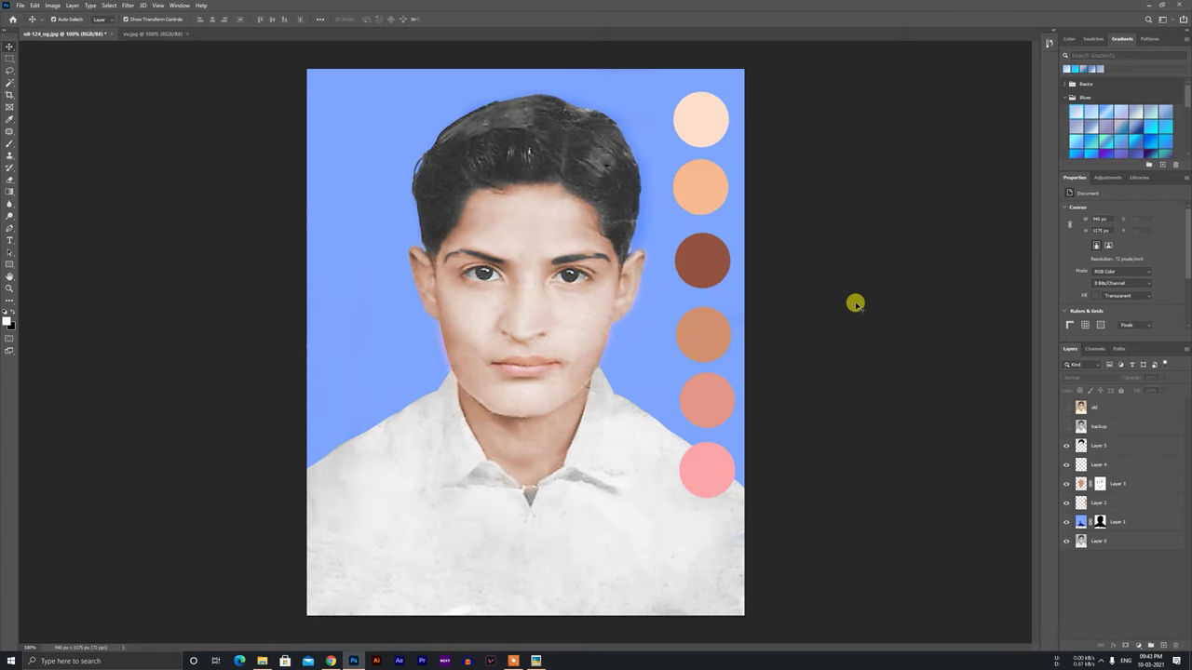
{"action": "left_click", "coordinate": [1066, 408]}
{"action": "left_click", "coordinate": [1102, 504]}
{"action": "left_click", "coordinate": [1066, 407]}
{"action": "key", "text": "Delete"}
Toggle the original old photo layer on and off to compare it with the coloured portrait.
{"action": "left_click", "coordinate": [1066, 408]}
{"action": "left_click", "coordinate": [1066, 408]}
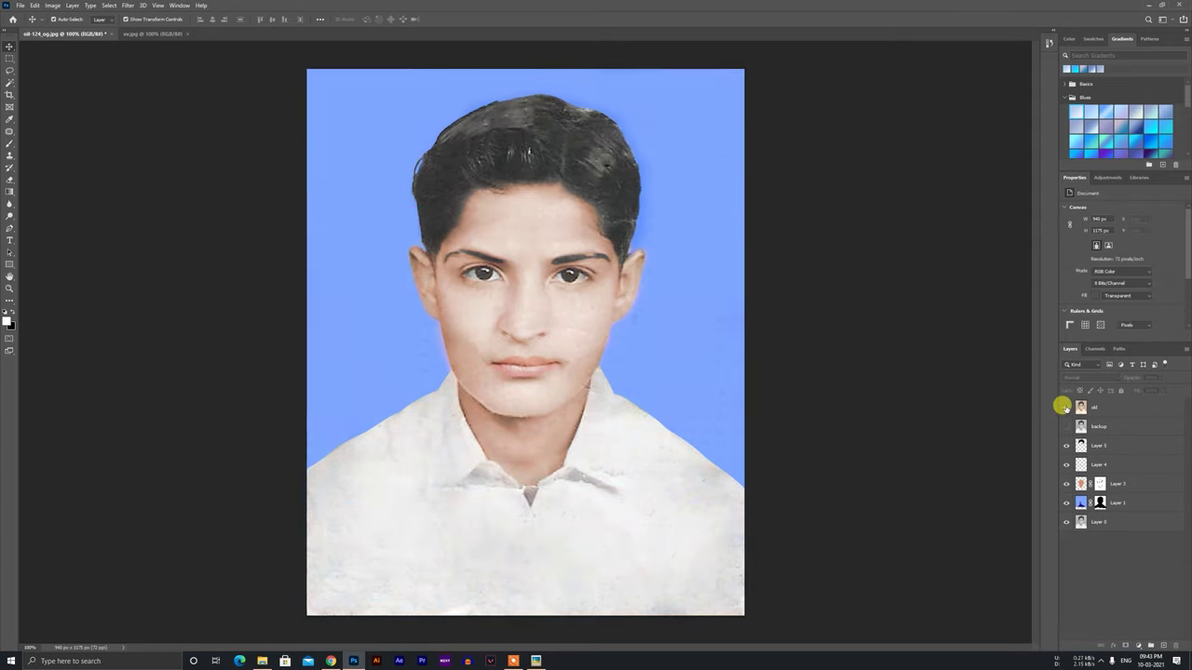
{"action": "left_click", "coordinate": [1065, 407]}
{"action": "left_click", "coordinate": [1066, 407]}
{"action": "left_click", "coordinate": [1066, 407]}
{"action": "left_click", "coordinate": [1066, 407]}
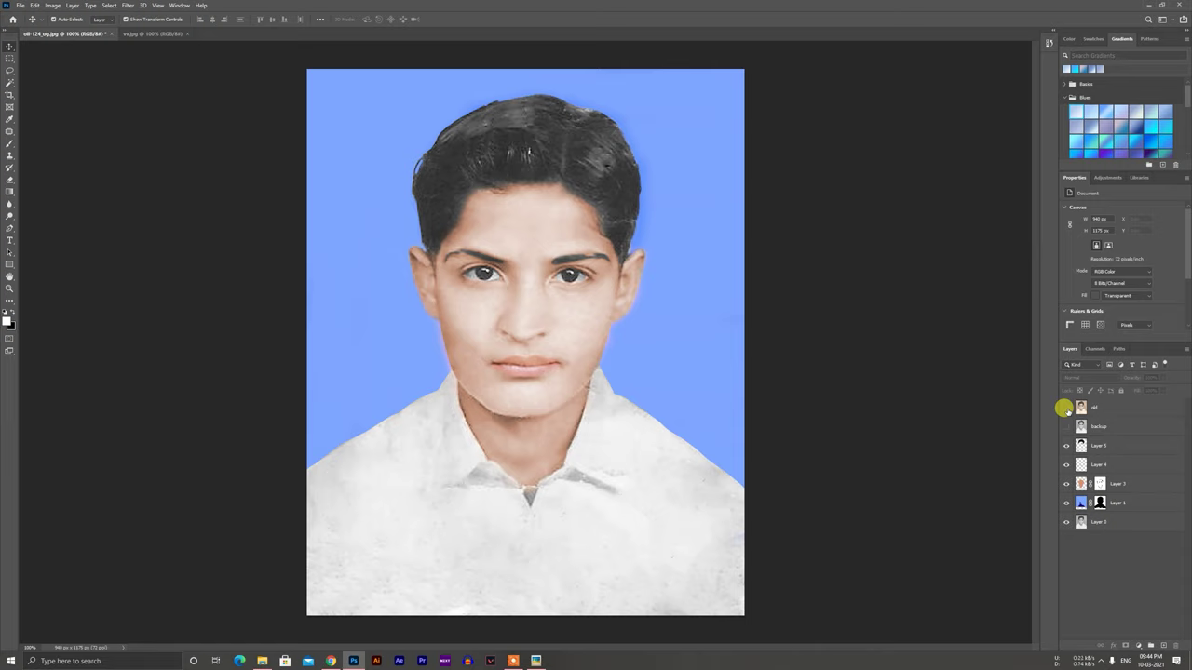
Mask out the skin tint spilling onto the backdrop along the face and ear edges with a black brush.
{"action": "key", "text": "b"}
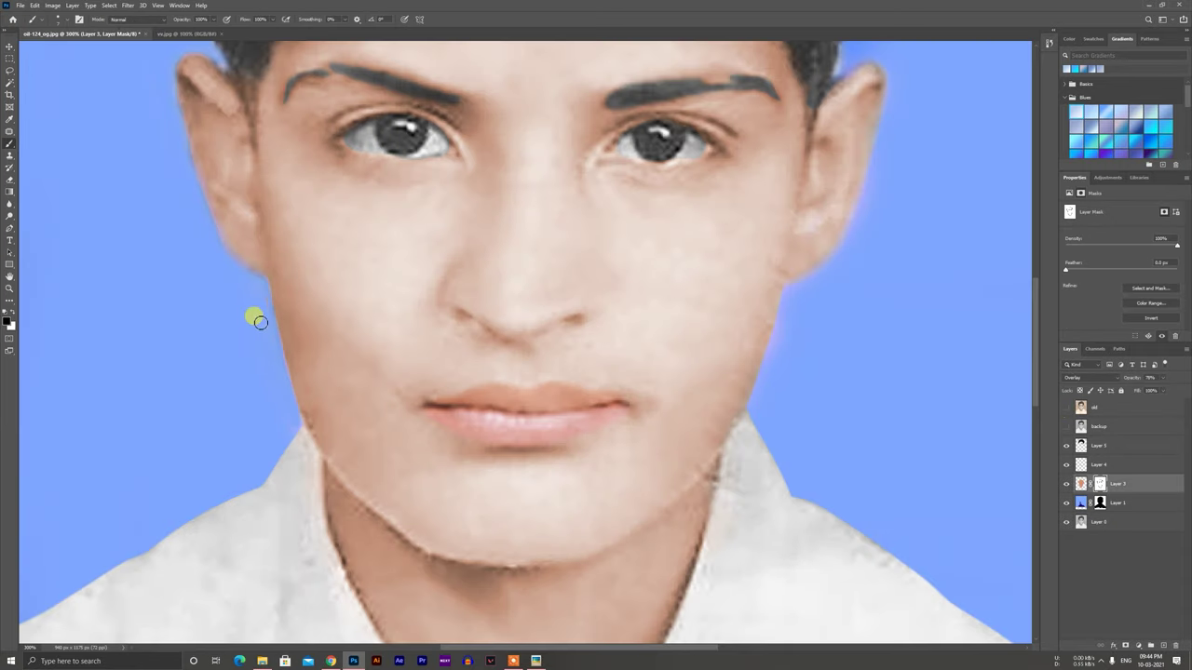
{"action": "key", "text": "ctrl+minus"}
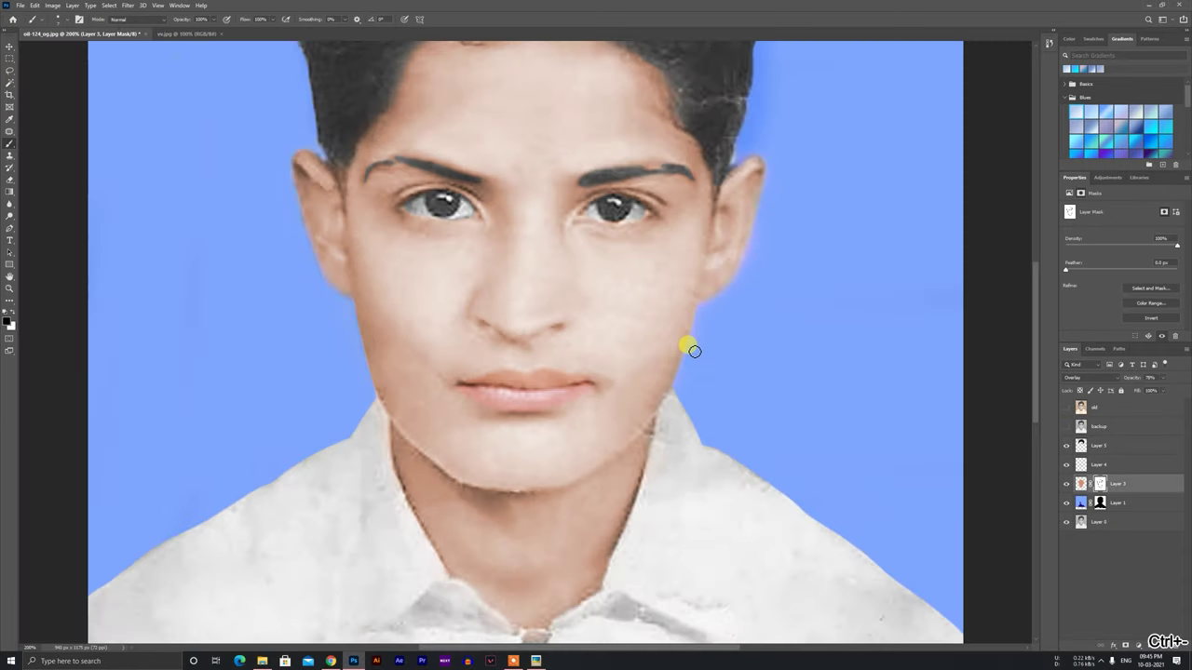
{"action": "key", "text": "ctrl+minus"}
{"action": "key", "text": "ctrl+minus"}
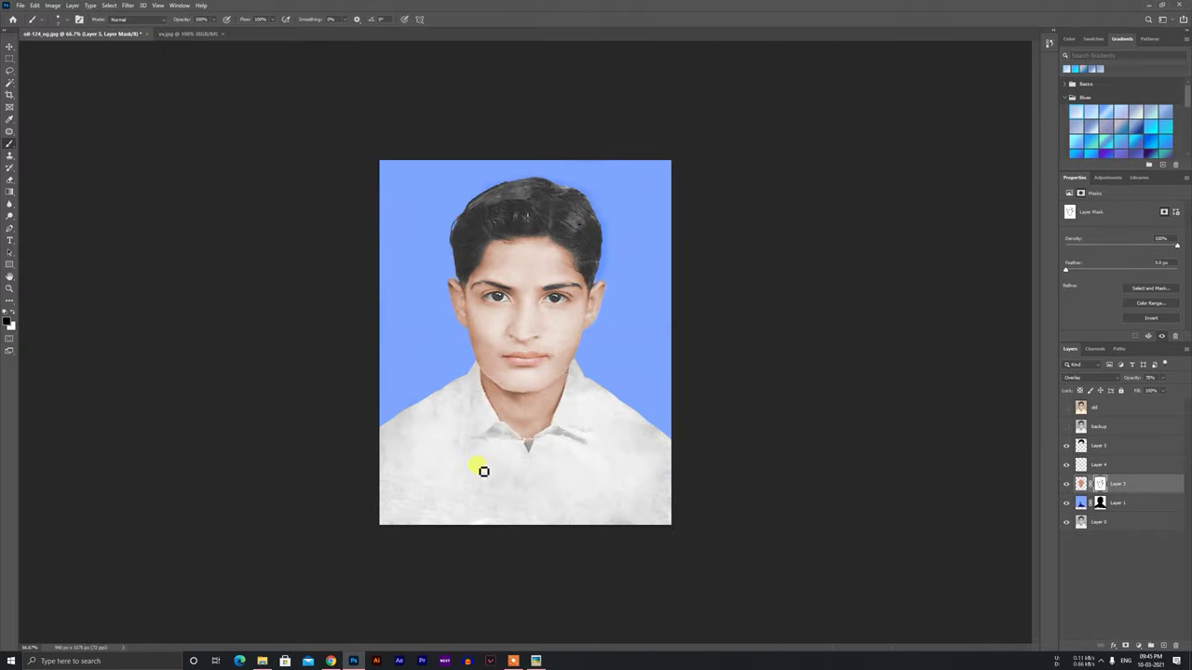
{"action": "key", "text": "ctrl+plus"}
Use the Spot Healing Brush on the base portrait layer to clean up the shirt.
{"action": "right_click", "coordinate": [8, 131]}
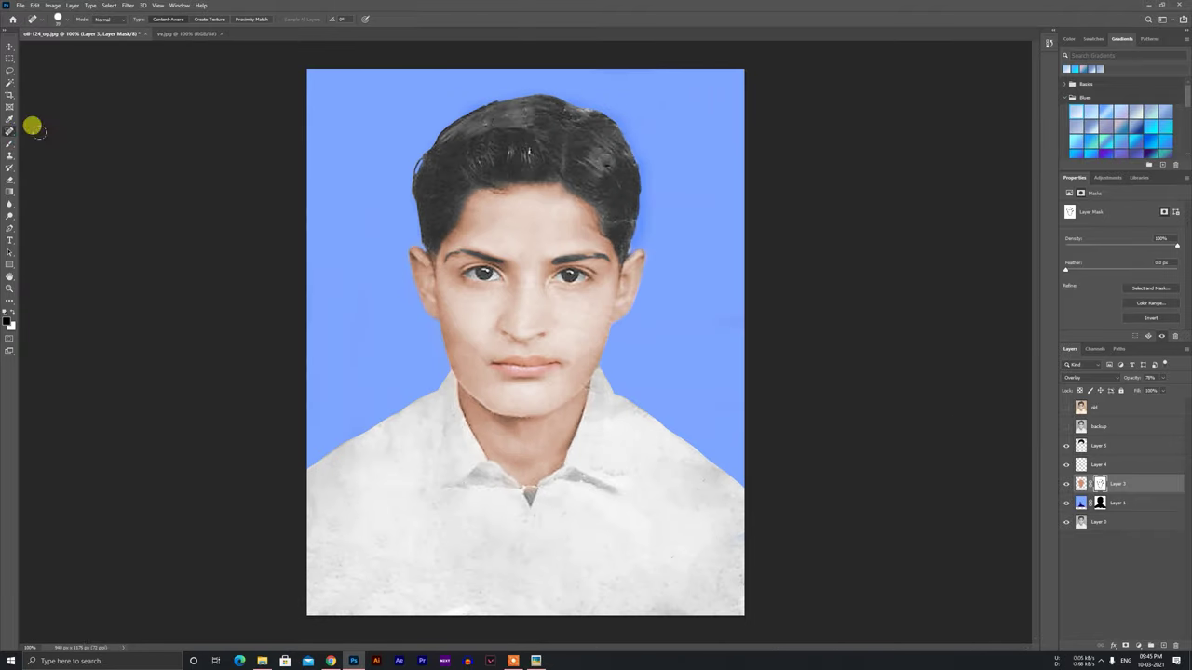
{"action": "left_click", "coordinate": [54, 130]}
{"action": "right_click", "coordinate": [9, 132]}
{"action": "left_click", "coordinate": [1107, 522]}
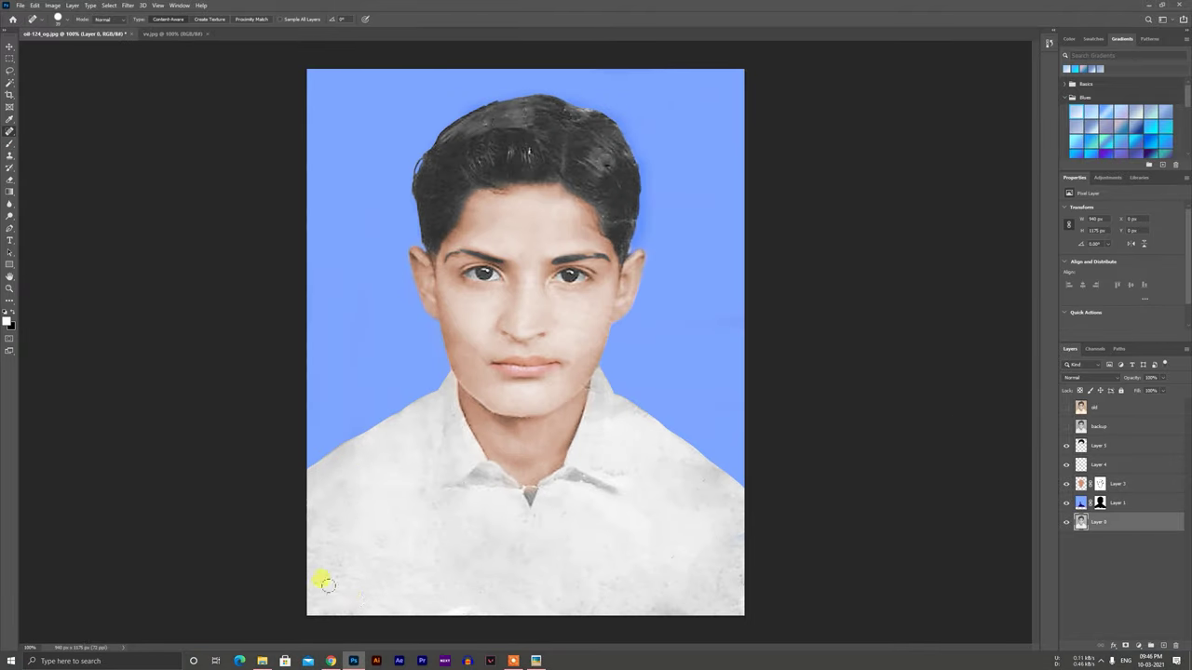
{"action": "key", "text": "b"}
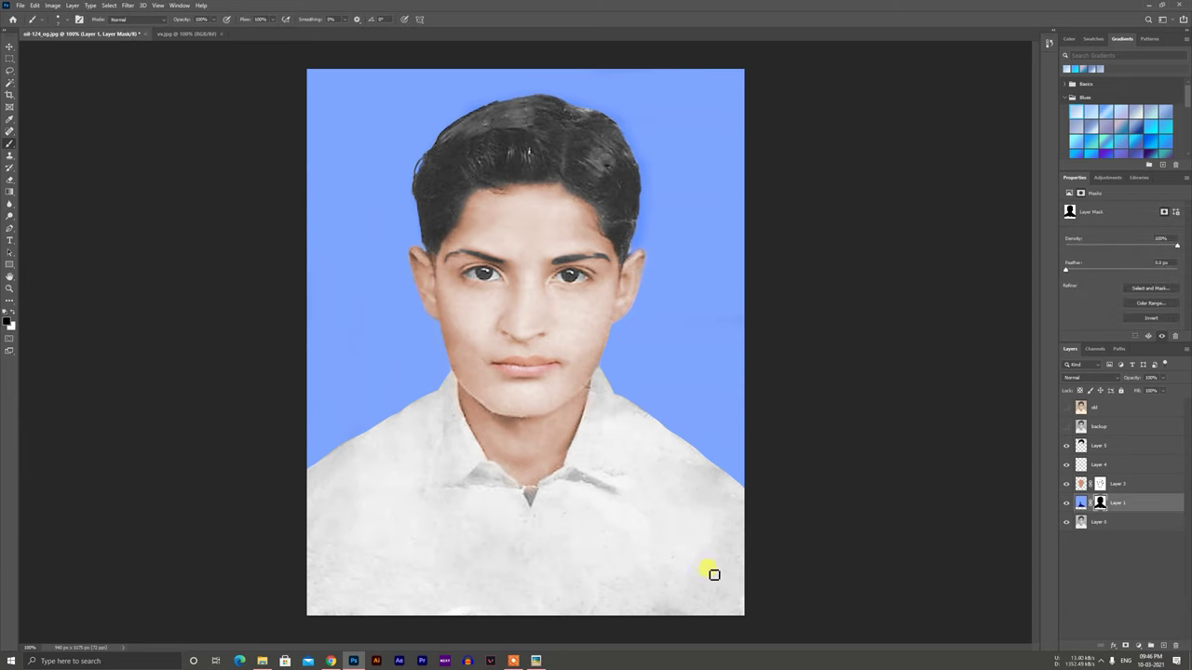
{"action": "left_click", "coordinate": [67, 20]}
{"action": "mouse_move", "coordinate": [321, 554]}
{"action": "left_mouse_down"}
{"action": "mouse_move", "coordinate": [689, 611]}
{"action": "mouse_move", "coordinate": [798, 573]}
{"action": "left_mouse_up"}
{"action": "key", "text": "ctrl+z"}
Add a layer above the hair layer, paint the whole shirt white and set its blend mode to Soft Light.
{"action": "left_click", "coordinate": [1100, 446]}
{"action": "left_click", "coordinate": [1163, 646]}
{"action": "left_click_drag", "start_coordinate": [461, 626], "coordinate": [295, 563]}
{"action": "mouse_move", "coordinate": [319, 452]}
{"action": "left_mouse_down"}
{"action": "mouse_move", "coordinate": [363, 478]}
{"action": "mouse_move", "coordinate": [577, 444]}
{"action": "left_mouse_up"}
{"action": "left_click", "coordinate": [1084, 377]}
{"action": "left_click", "coordinate": [1085, 498]}
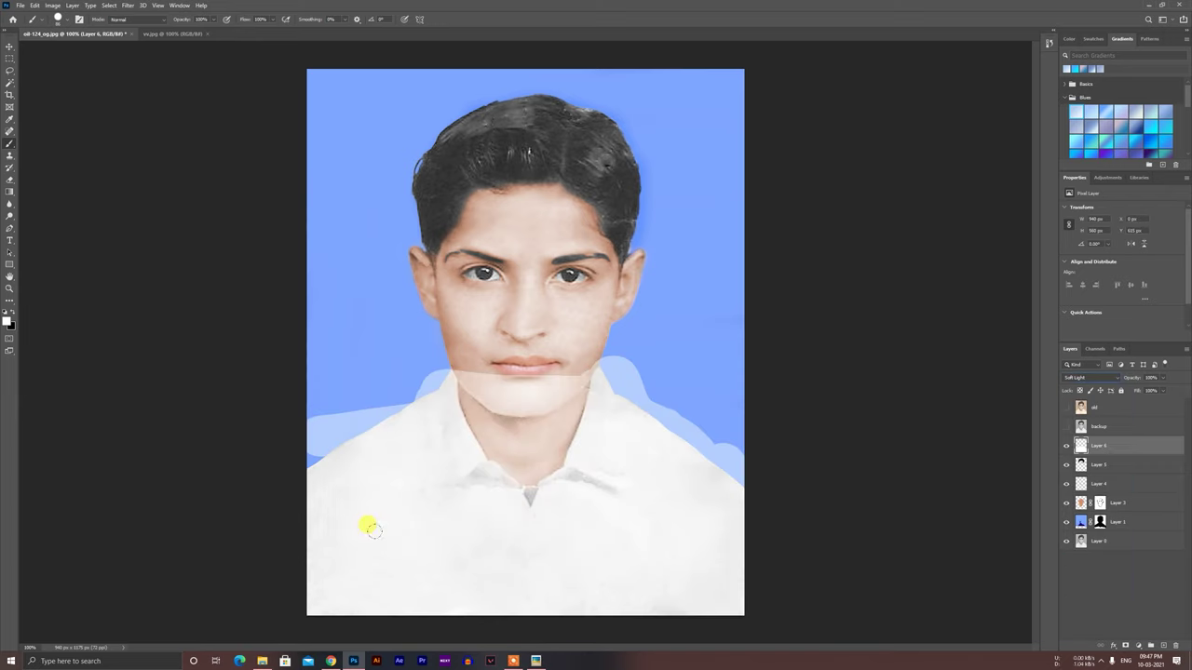
Add a mask to the white shirt layer and hide the paint spilling over the backdrop, chin and neck.
{"action": "left_click", "coordinate": [1125, 645]}
{"action": "mouse_move", "coordinate": [435, 380]}
{"action": "left_mouse_down"}
{"action": "mouse_move", "coordinate": [341, 401]}
{"action": "mouse_move", "coordinate": [293, 428]}
{"action": "left_mouse_up"}
{"action": "mouse_move", "coordinate": [622, 364]}
{"action": "left_mouse_down"}
{"action": "mouse_move", "coordinate": [712, 431]}
{"action": "mouse_move", "coordinate": [595, 319]}
{"action": "mouse_move", "coordinate": [541, 377]}
{"action": "mouse_move", "coordinate": [468, 374]}
{"action": "mouse_move", "coordinate": [484, 418]}
{"action": "mouse_move", "coordinate": [502, 393]}
{"action": "mouse_move", "coordinate": [555, 348]}
{"action": "left_mouse_up"}
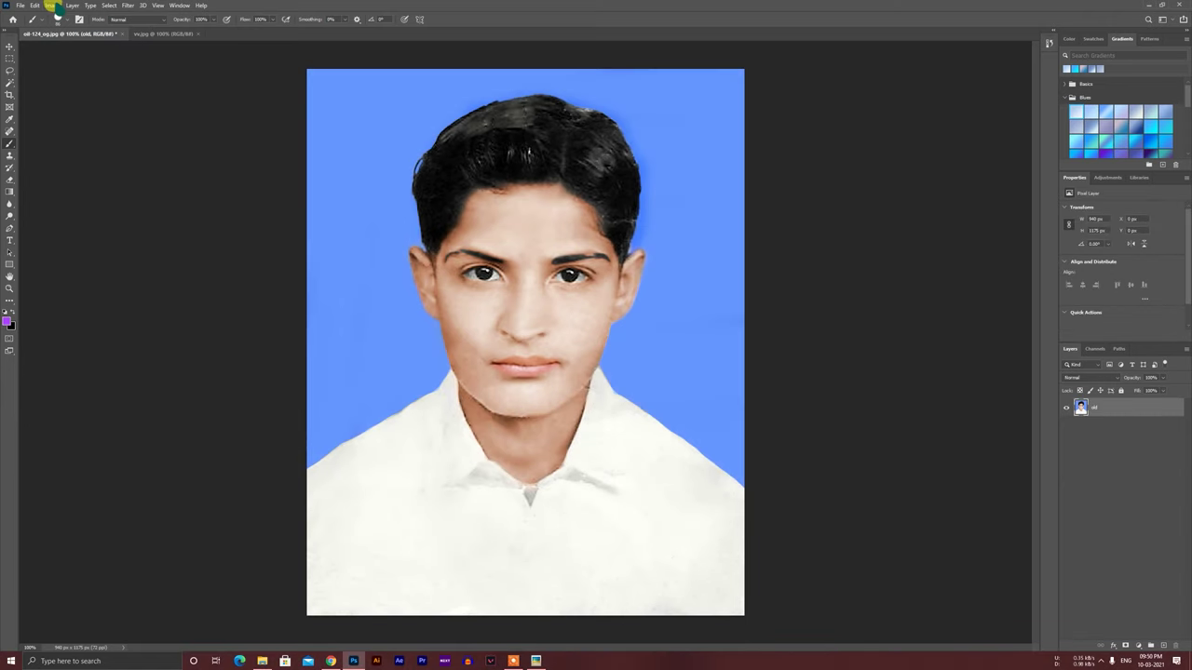
Apply Auto Contrast and Auto Color to the merged portrait.
{"action": "left_click", "coordinate": [53, 6]}
{"action": "left_click", "coordinate": [60, 51]}
{"action": "left_click", "coordinate": [53, 6]}
{"action": "left_click", "coordinate": [52, 60]}
Adjust the merged portrait's Brightness/Contrast, setting brightness to -11 and raising the contrast slightly.
{"action": "left_click", "coordinate": [51, 6]}
{"action": "mouse_move", "coordinate": [65, 29]}
{"action": "left_click", "coordinate": [172, 29]}
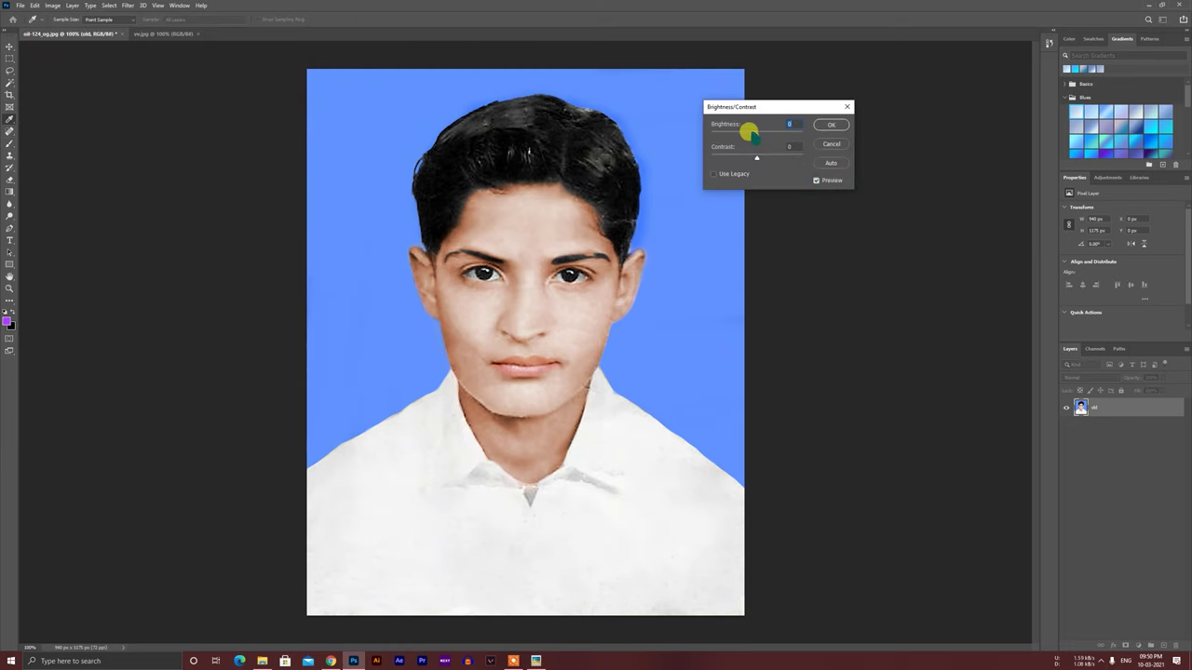
{"action": "left_click_drag", "start_coordinate": [756, 134], "coordinate": [768, 160]}
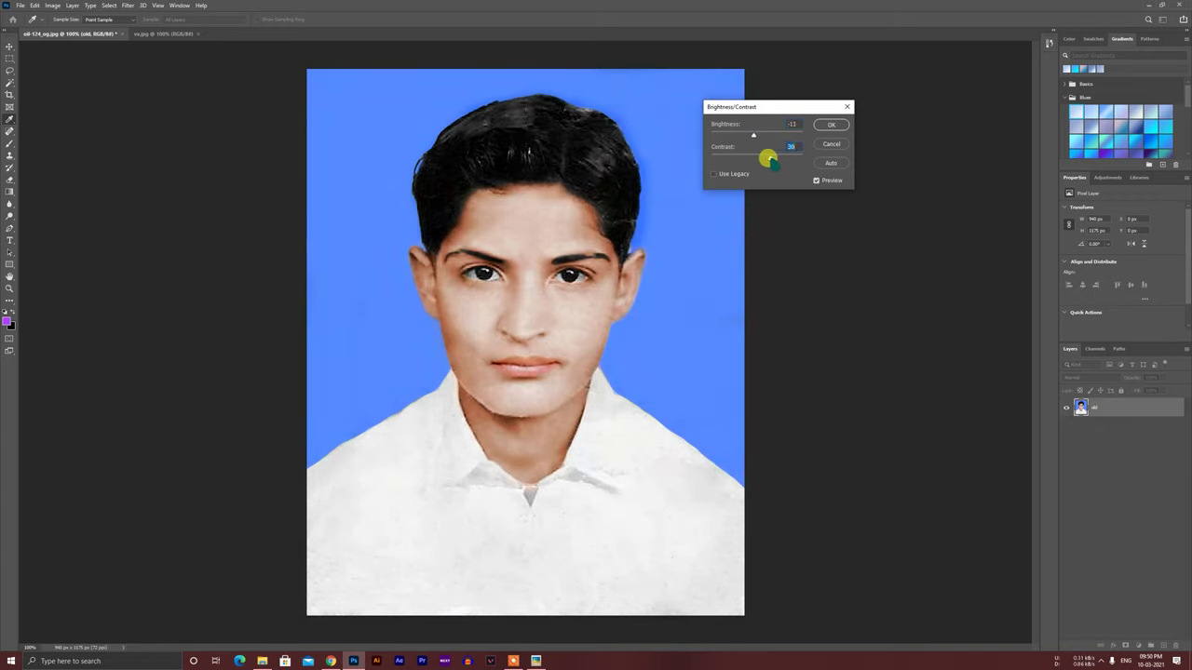
{"action": "left_click_drag", "start_coordinate": [761, 159], "coordinate": [760, 158]}
{"action": "left_click", "coordinate": [832, 128]}
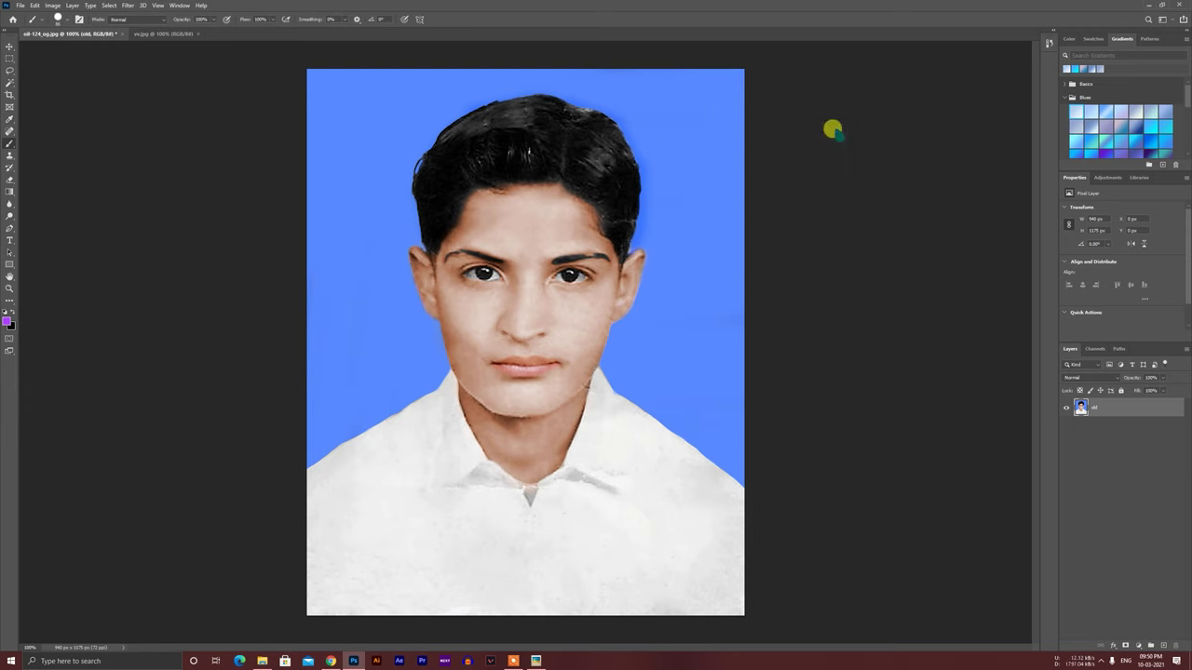
Apply a Vibrance adjustment to the merged portrait layer with vibrance +8 and saturation +29.
{"action": "left_click", "coordinate": [1123, 428]}
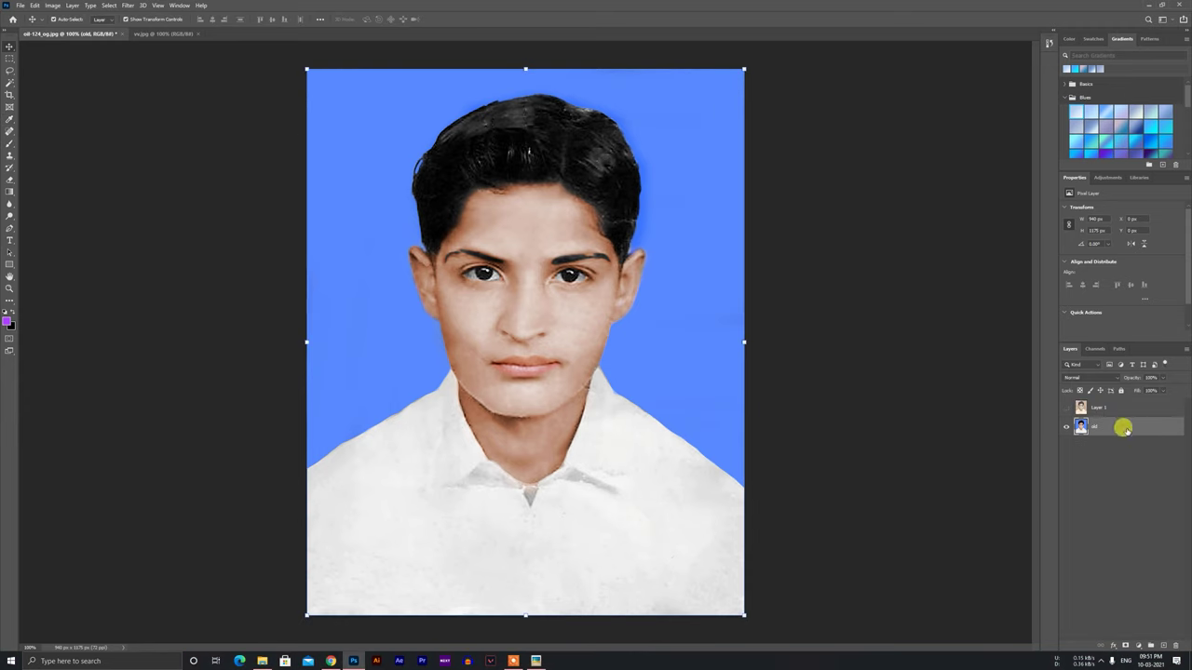
{"action": "left_click", "coordinate": [52, 5]}
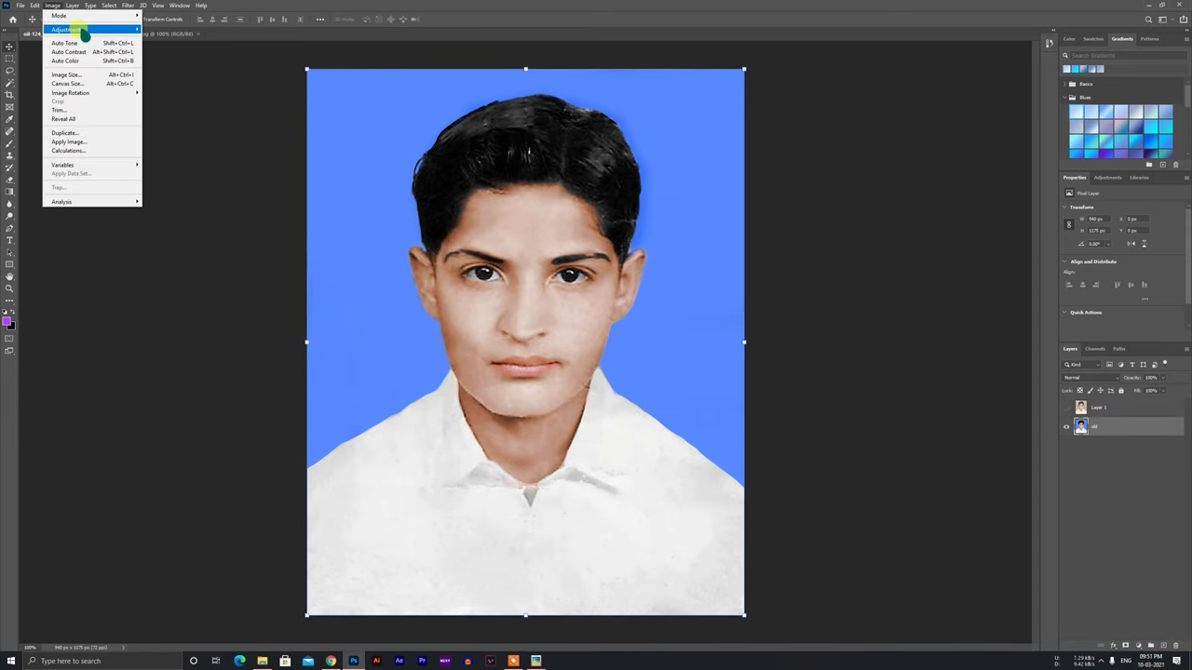
{"action": "mouse_move", "coordinate": [84, 29]}
{"action": "left_click", "coordinate": [199, 72]}
{"action": "left_click_drag", "start_coordinate": [746, 192], "coordinate": [757, 220]}
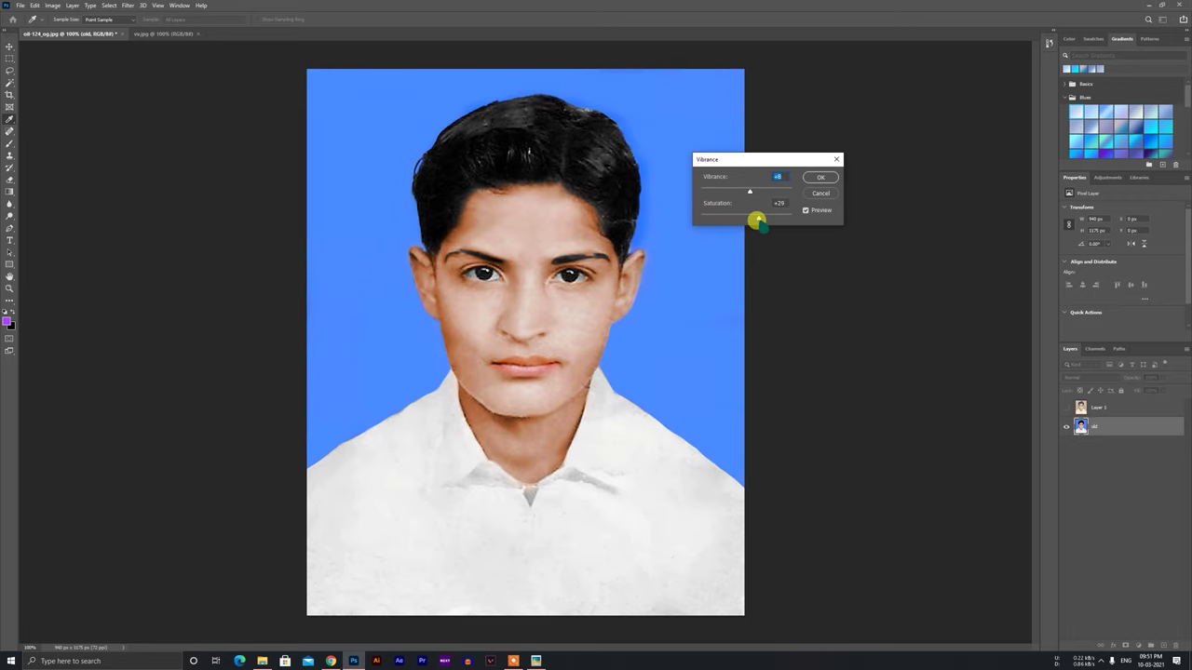
{"action": "left_click", "coordinate": [808, 181]}
{"action": "key", "text": "v"}
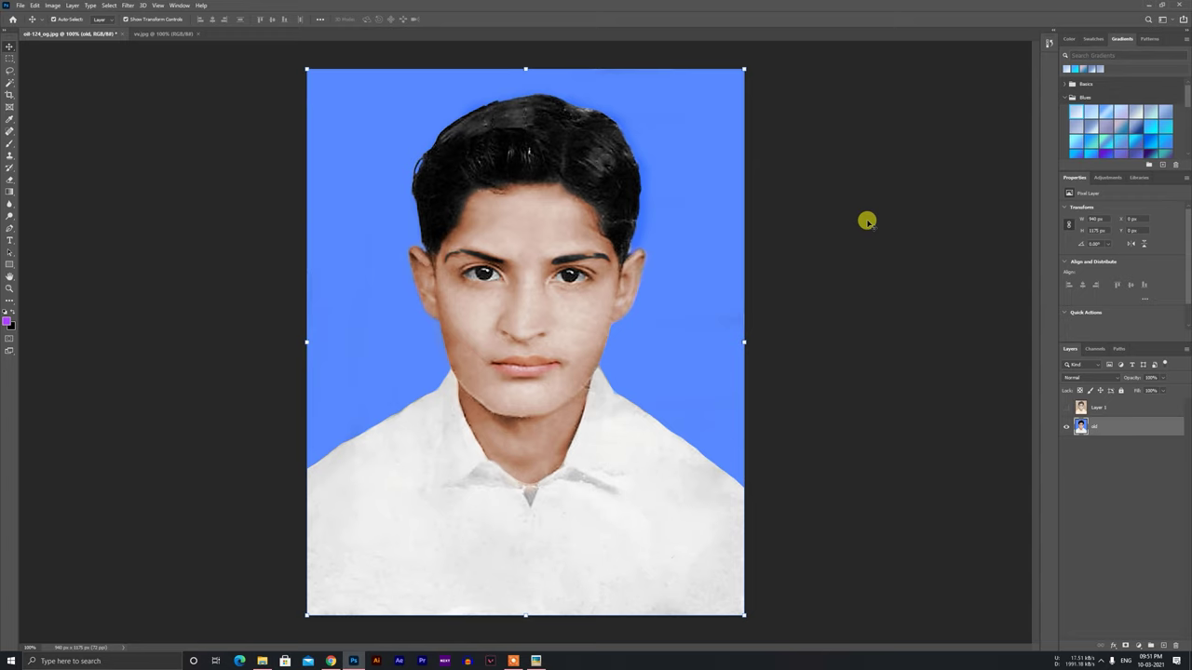